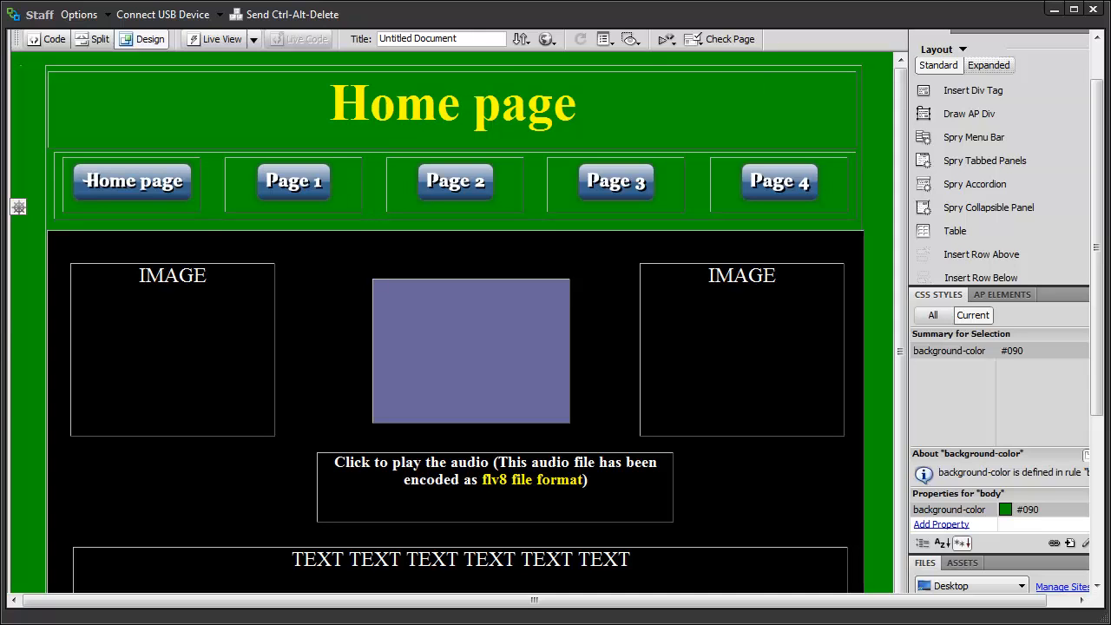
Step: Show the green Home page preview from the Internet Explorer 'Untitled Document' window
left_click_drag(1098, 117, 1098, 276)
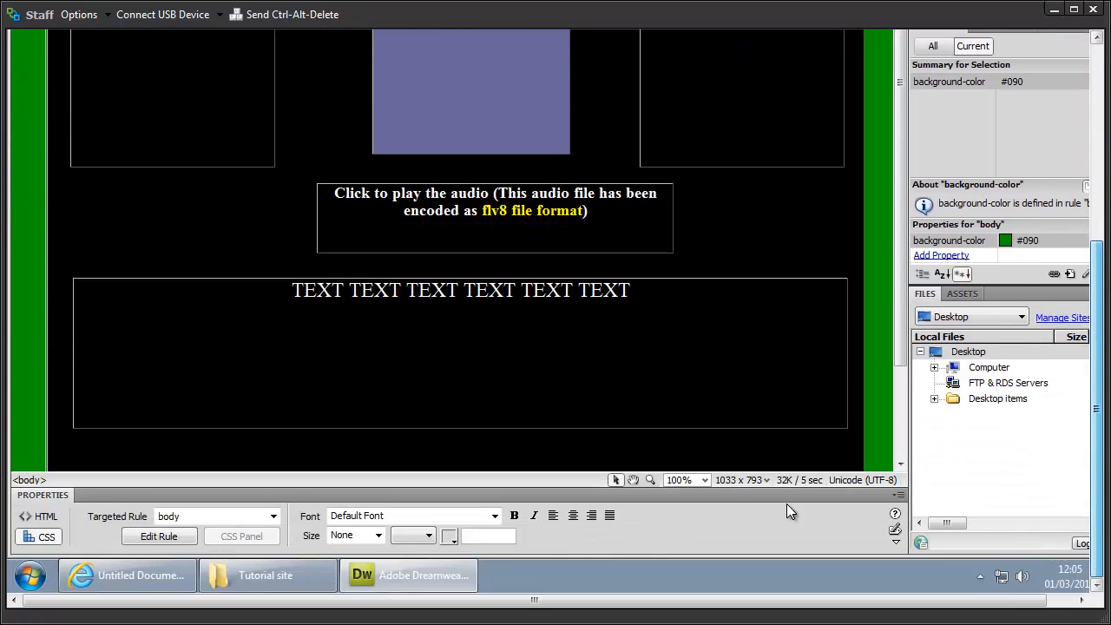
left_click(107, 580)
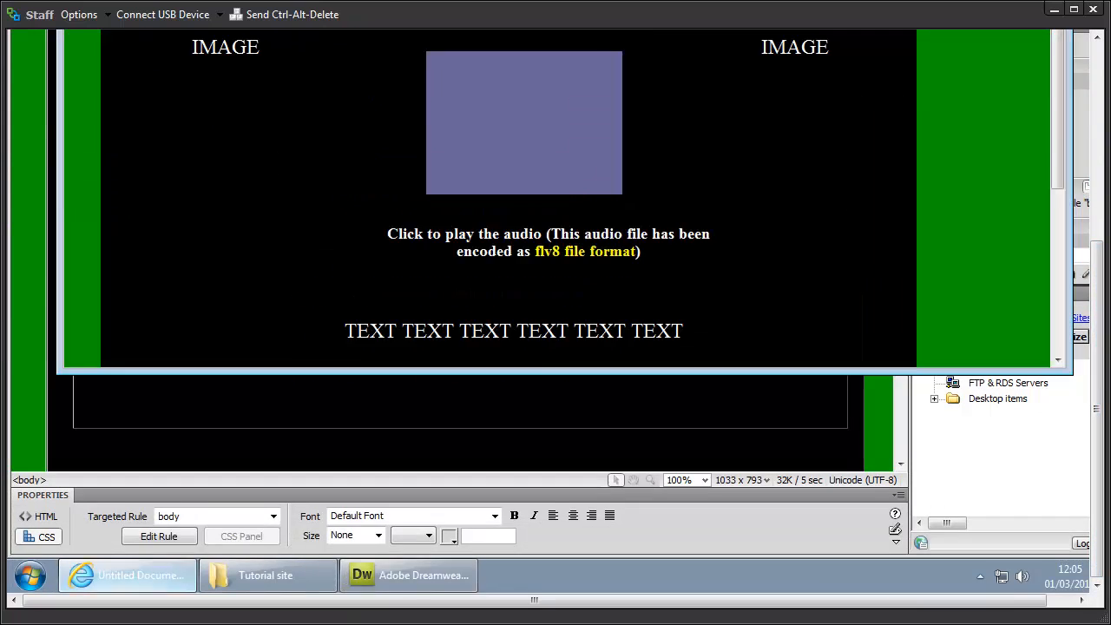
Step: Scroll through the Internet Explorer preview, then bring the Home page demo design back in Dreamweaver
left_click_drag(1101, 382, 1101, 208)
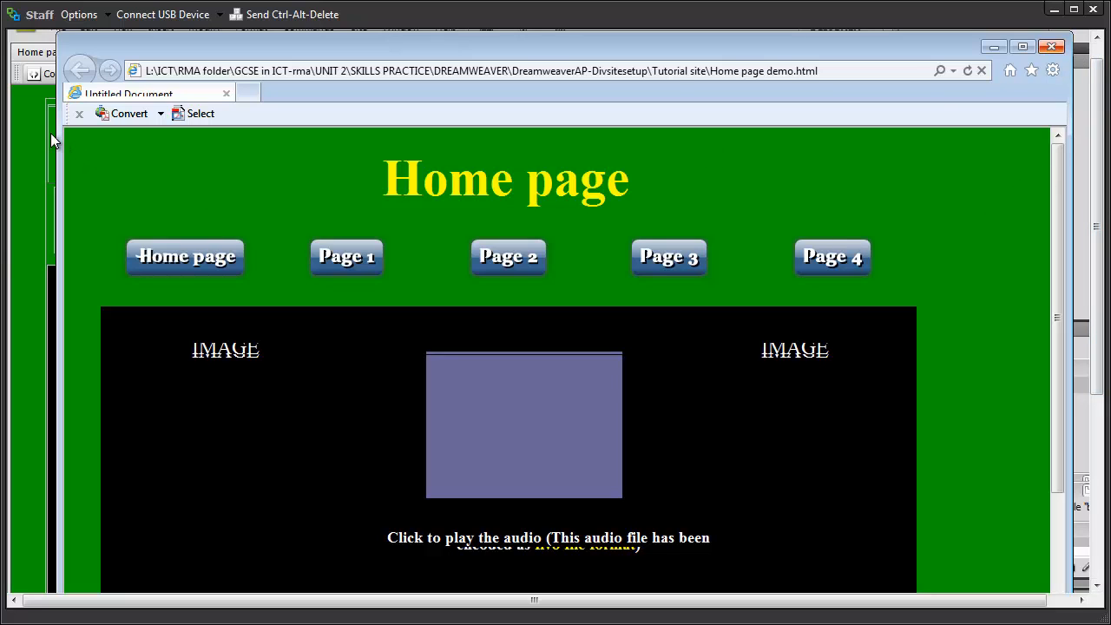
left_click(30, 124)
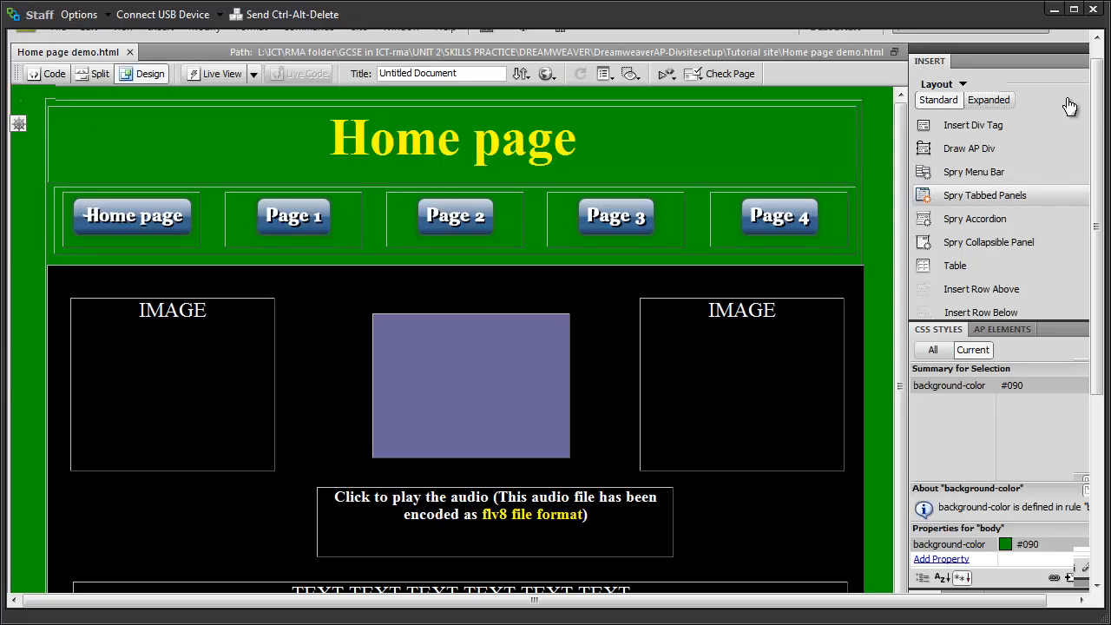
Step: Create a new blank HTML page
left_click_drag(1102, 109, 1104, 76)
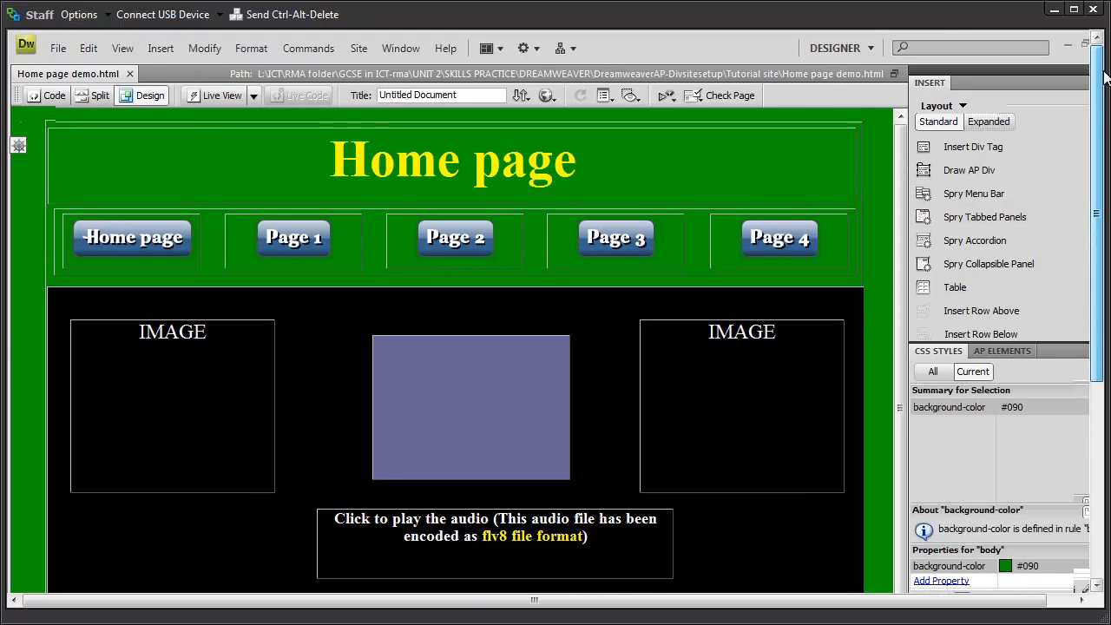
left_click(63, 48)
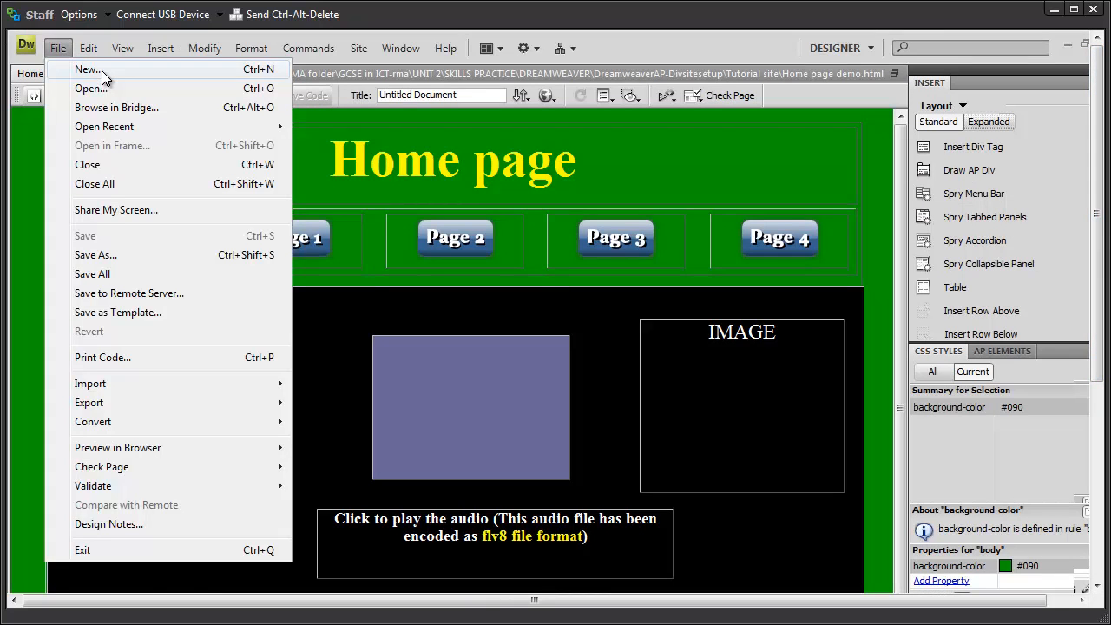
left_click(102, 71)
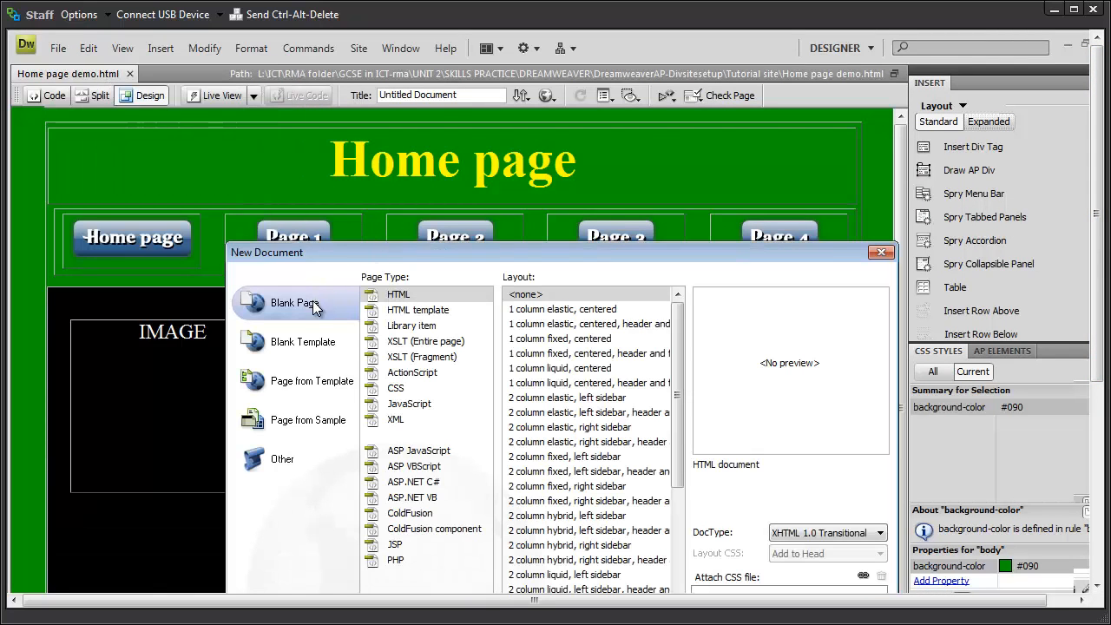
left_click(408, 296)
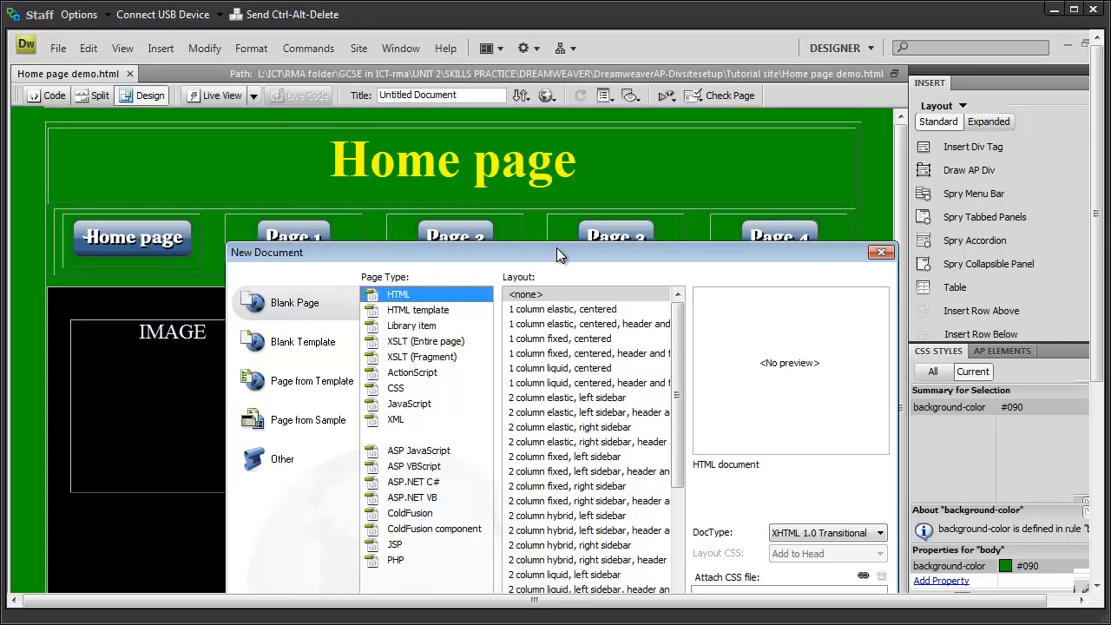
left_click_drag(530, 206, 503, 153)
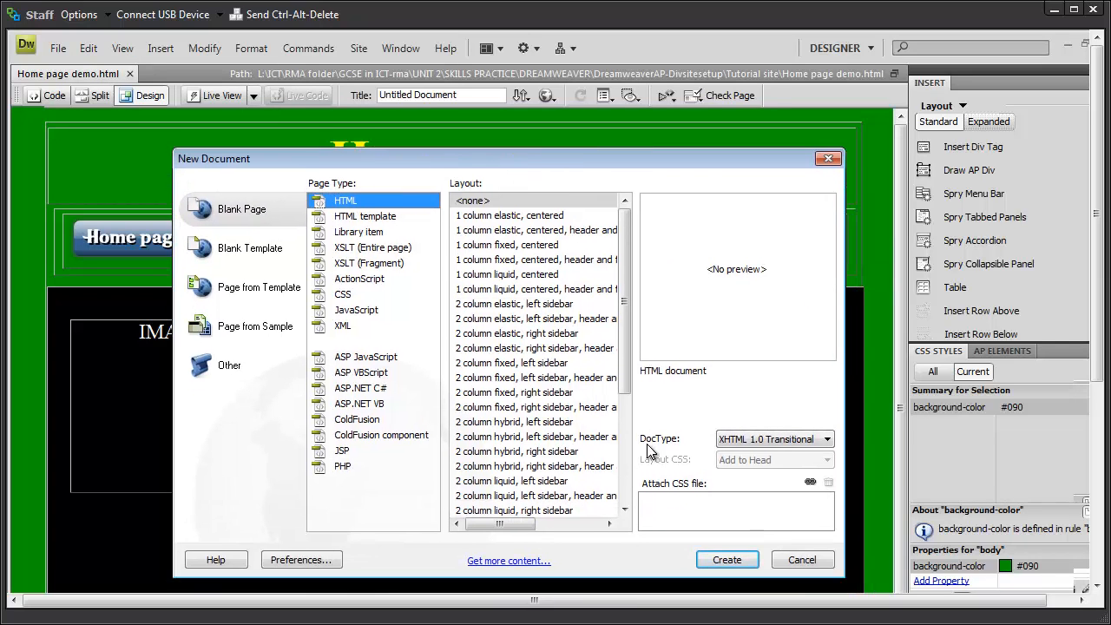
left_click(727, 560)
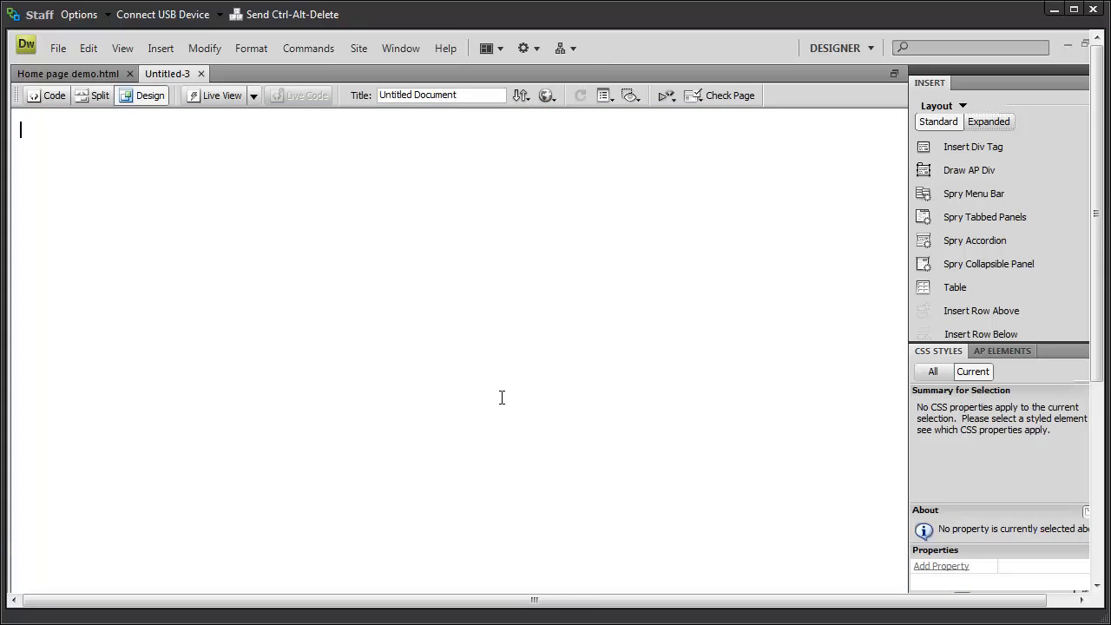
Step: Save the new page as 'Page 1' in the Tutorial site folder
left_click(51, 45)
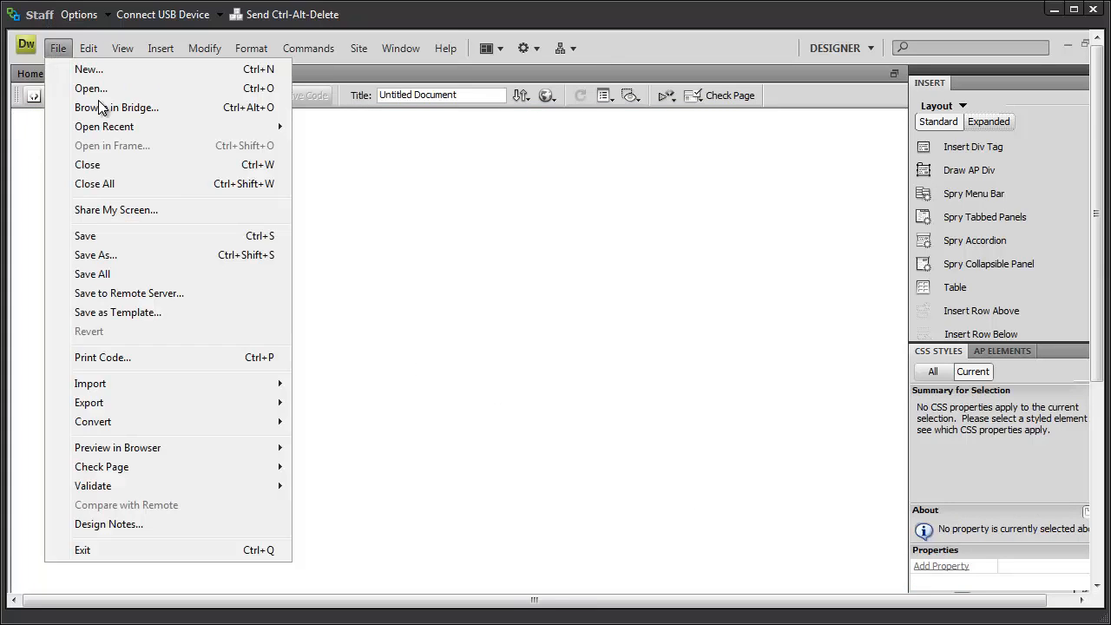
left_click(95, 254)
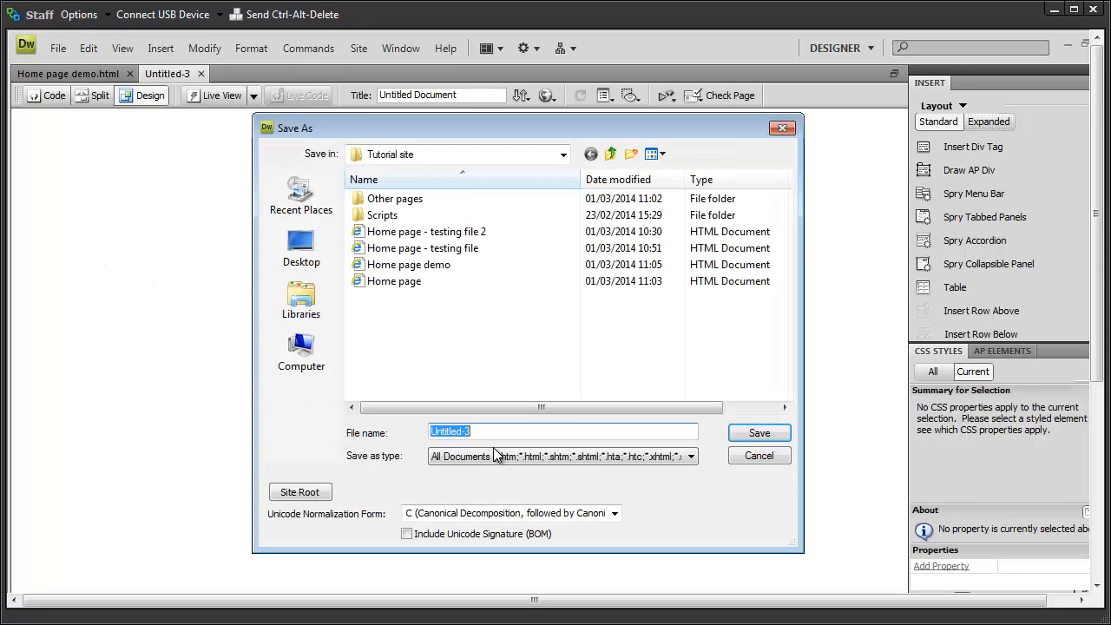
type("Page")
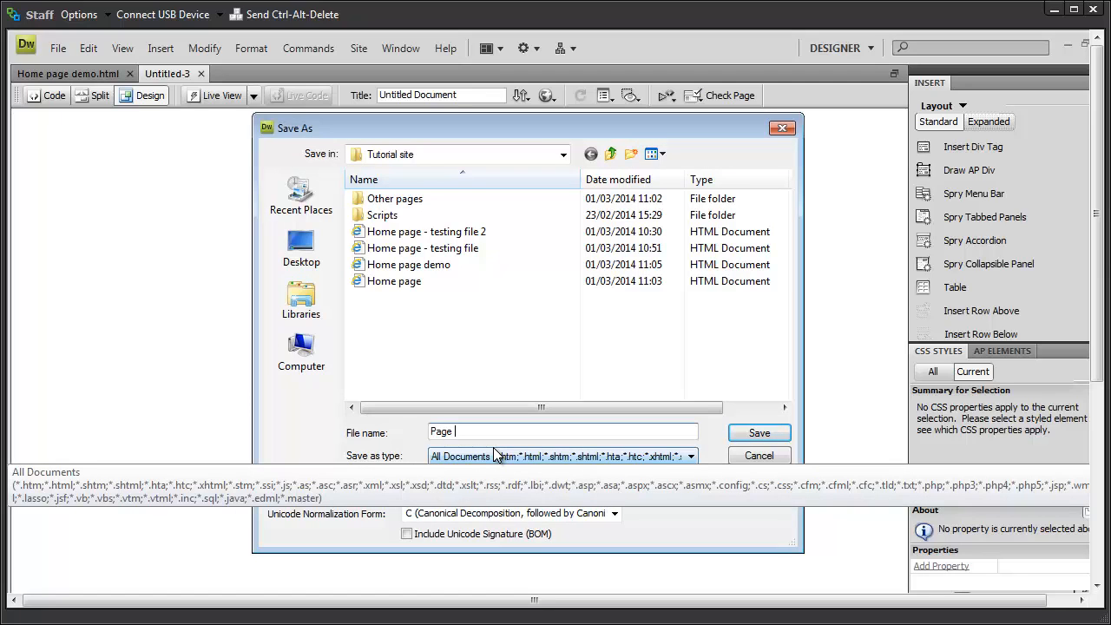
type(" 1")
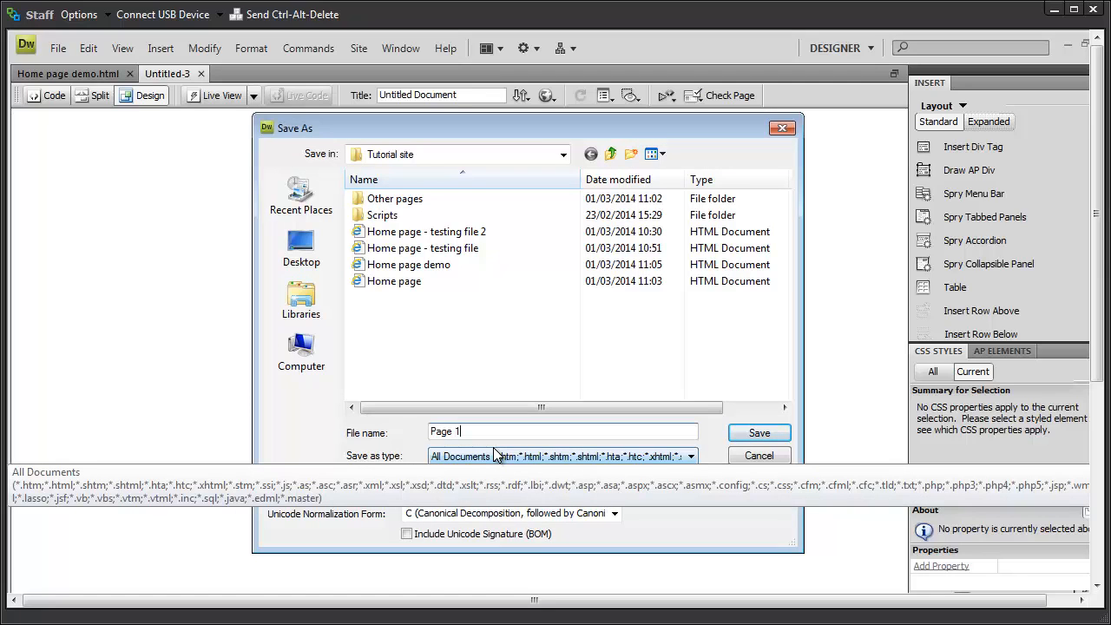
left_click(757, 434)
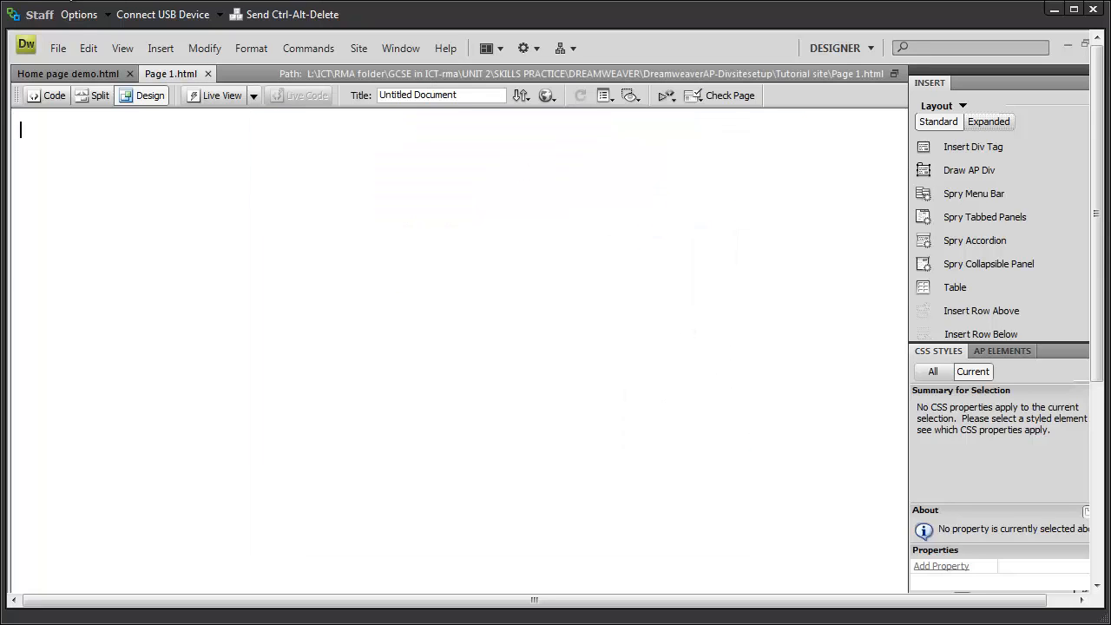
Step: Create another blank HTML page
left_click(58, 49)
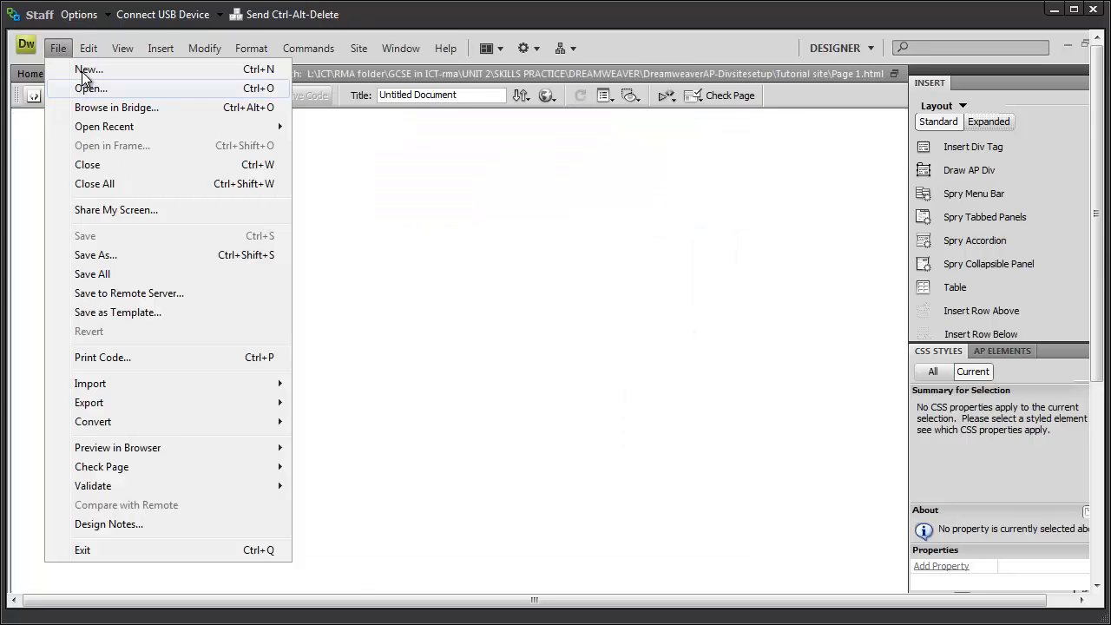
left_click(82, 71)
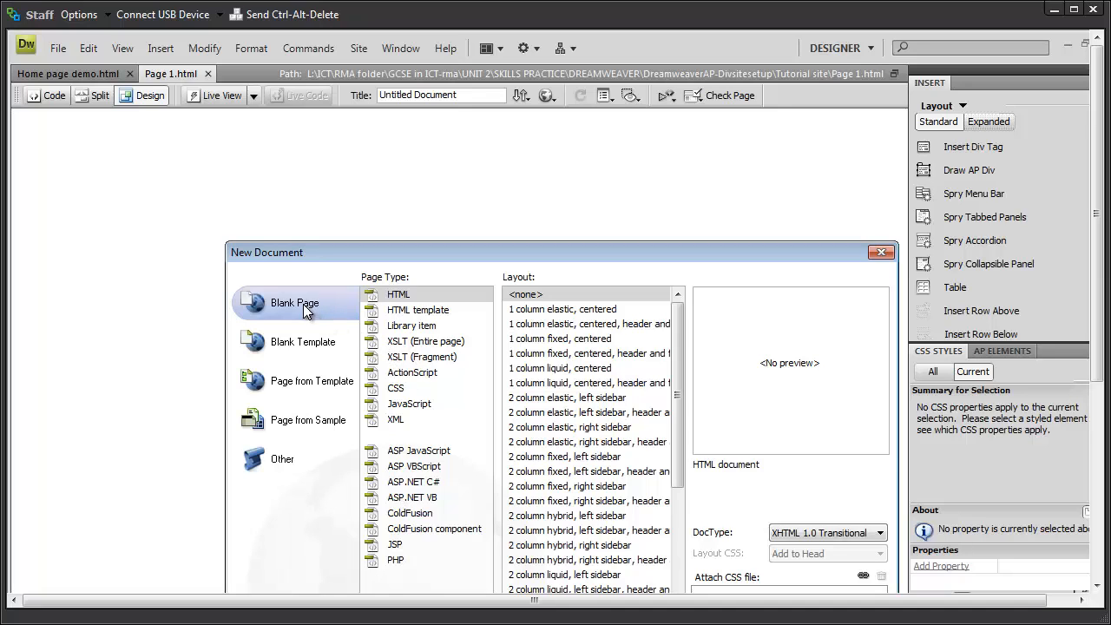
left_click_drag(467, 258, 424, 174)
left_click(737, 571)
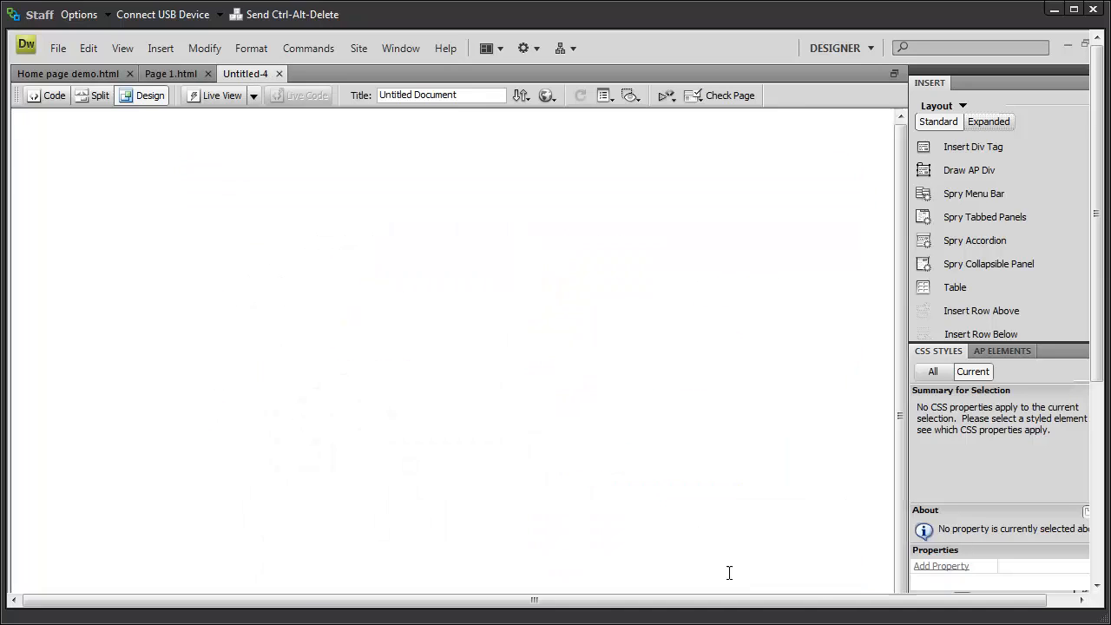
Step: Save the page as 'Page 2' in the Tutorial site folder
left_click(53, 48)
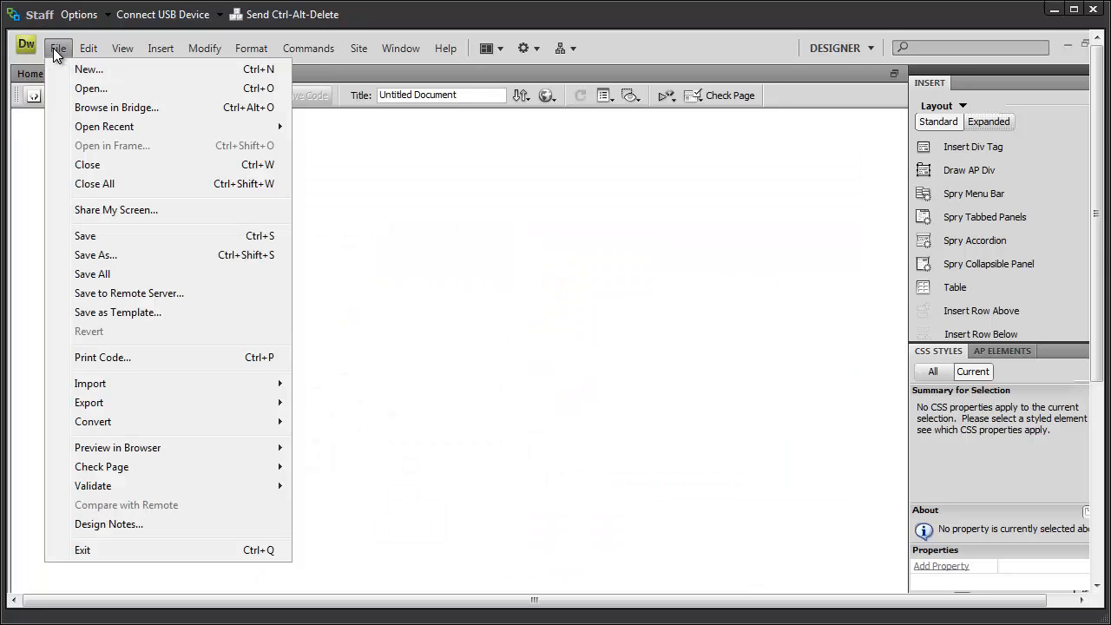
left_click(97, 255)
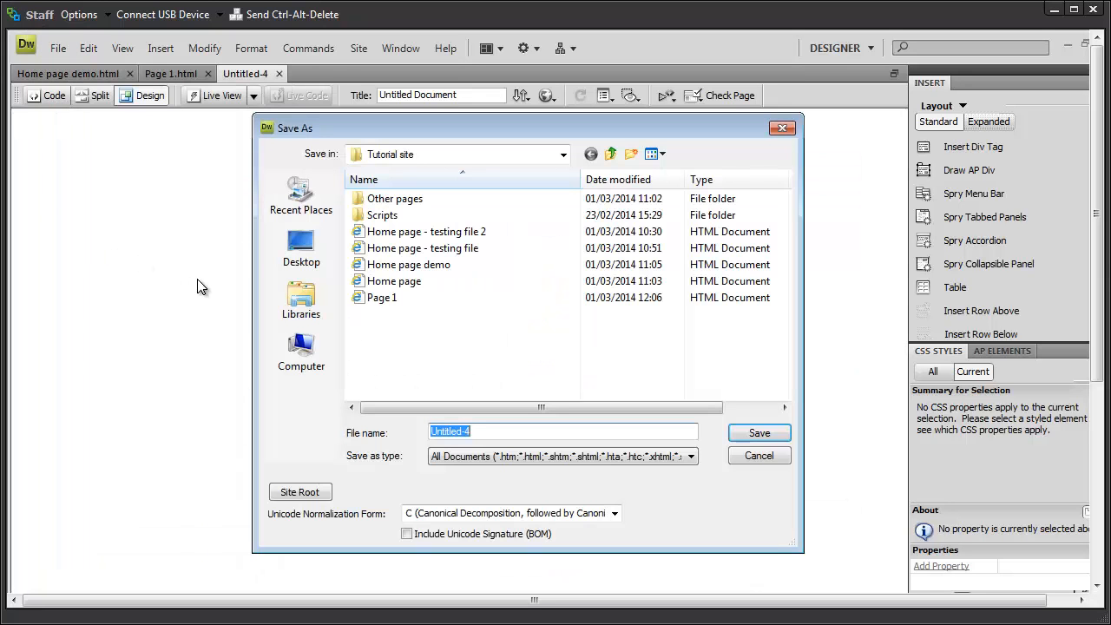
left_click(364, 299)
left_click(464, 432)
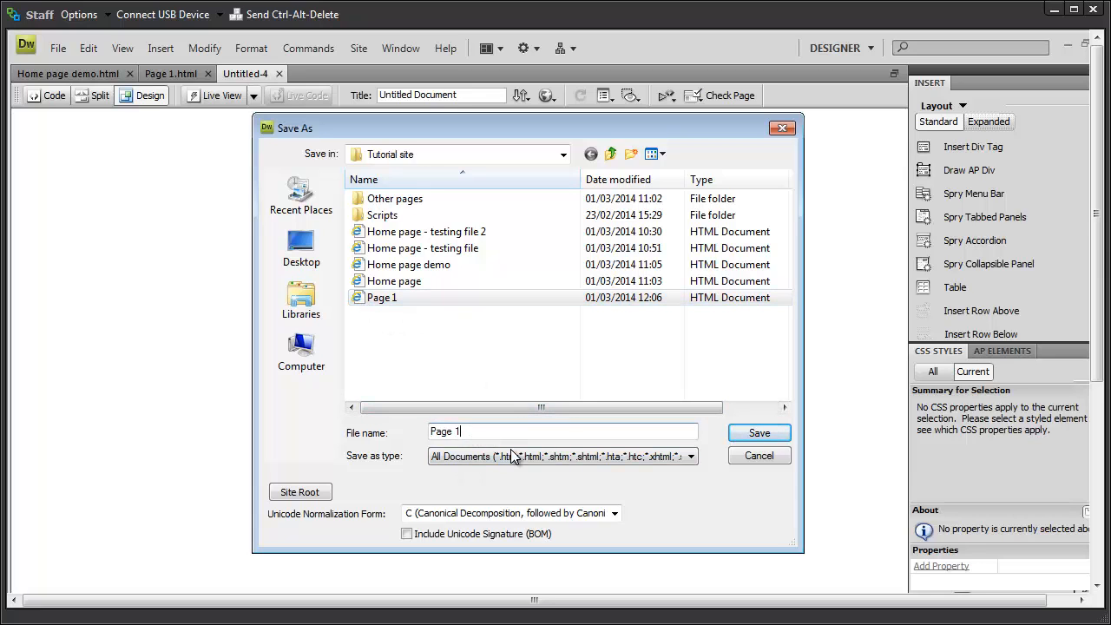
key("BackSpace")
type("2")
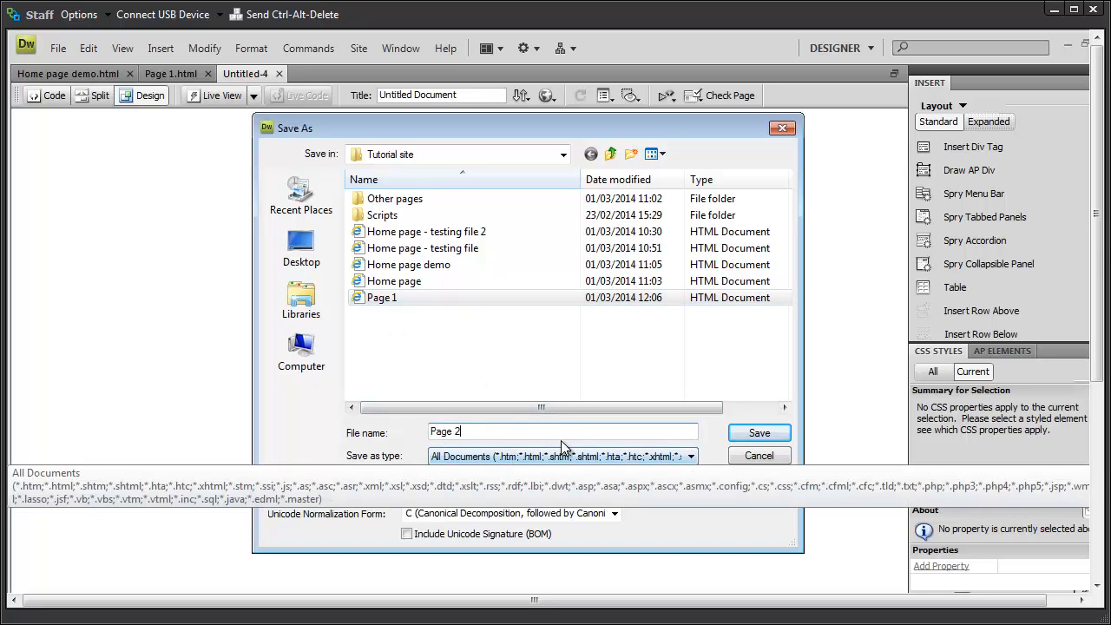
left_click(744, 433)
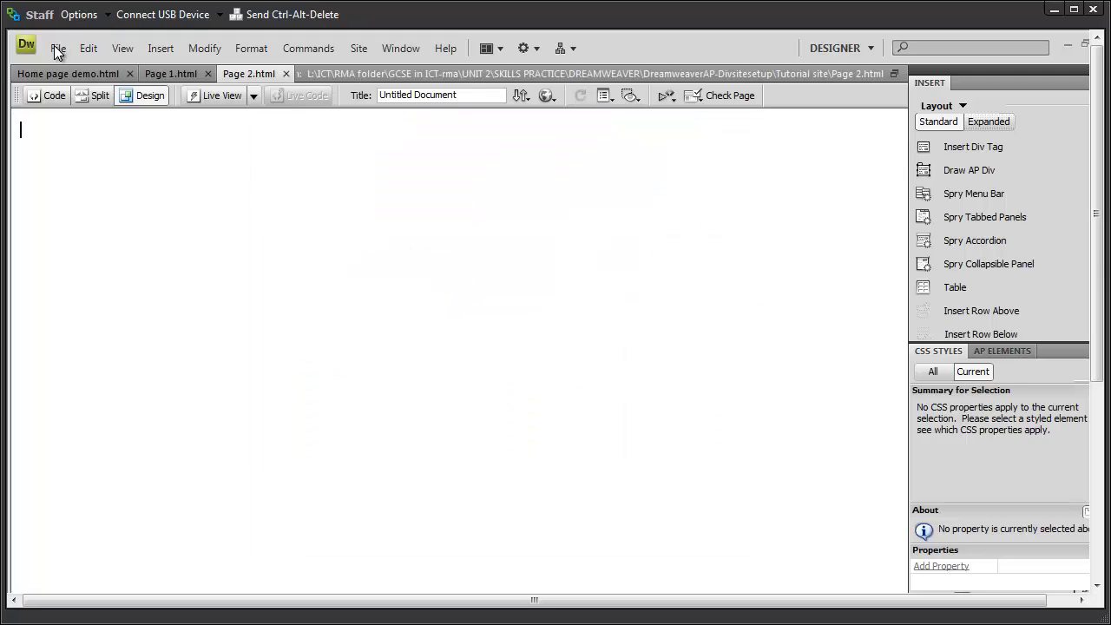
Step: Create a third blank HTML page
left_click(55, 49)
left_click(78, 68)
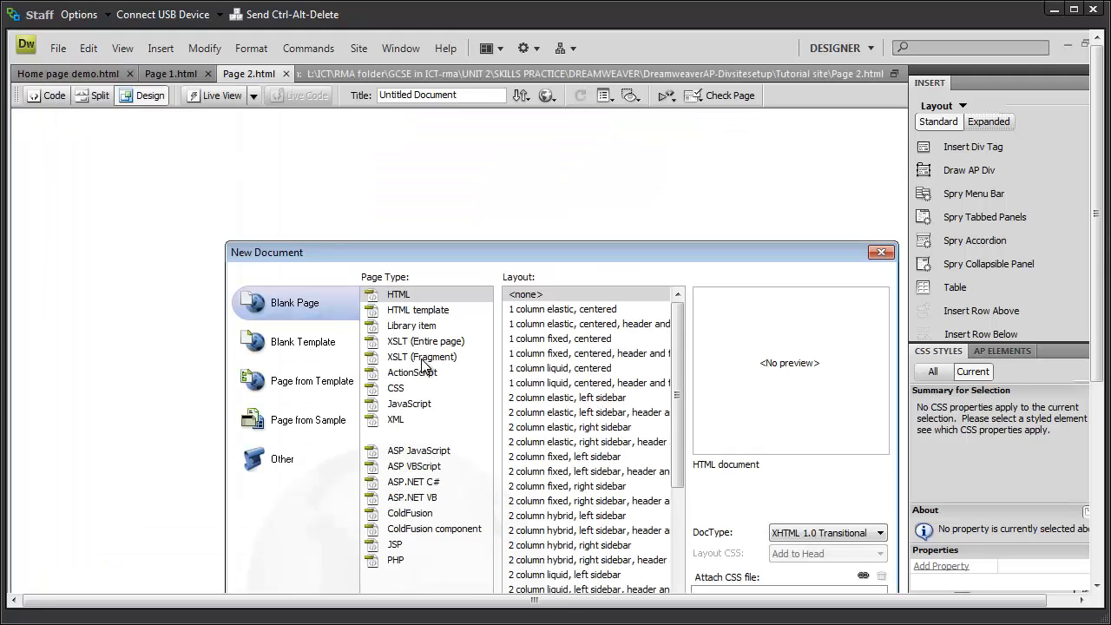
left_click(401, 310)
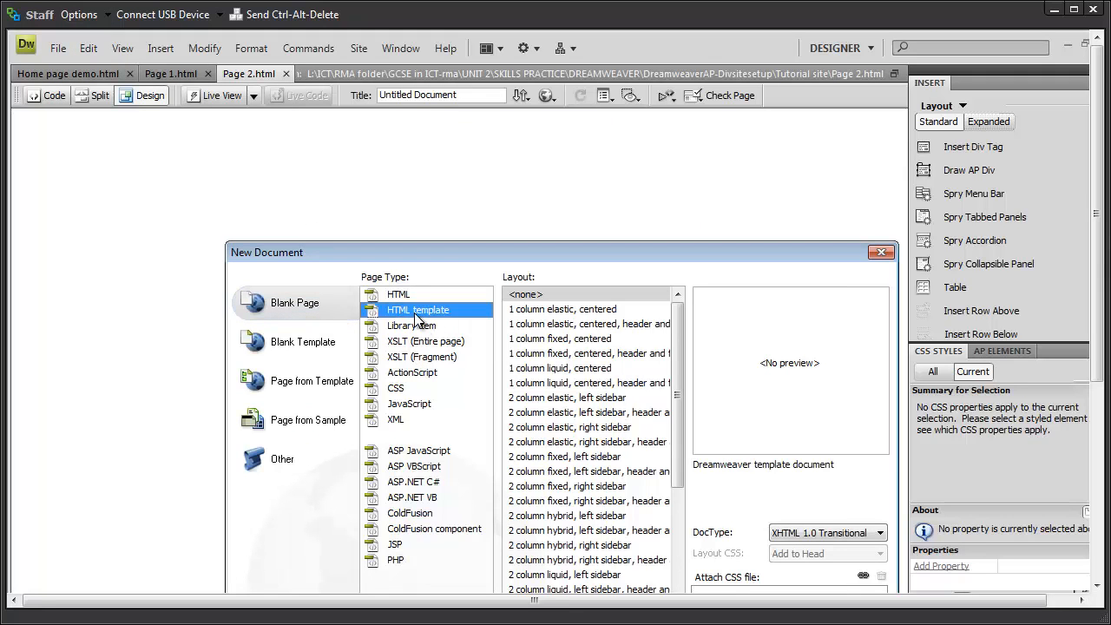
left_click(403, 295)
left_click_drag(464, 190, 460, 176)
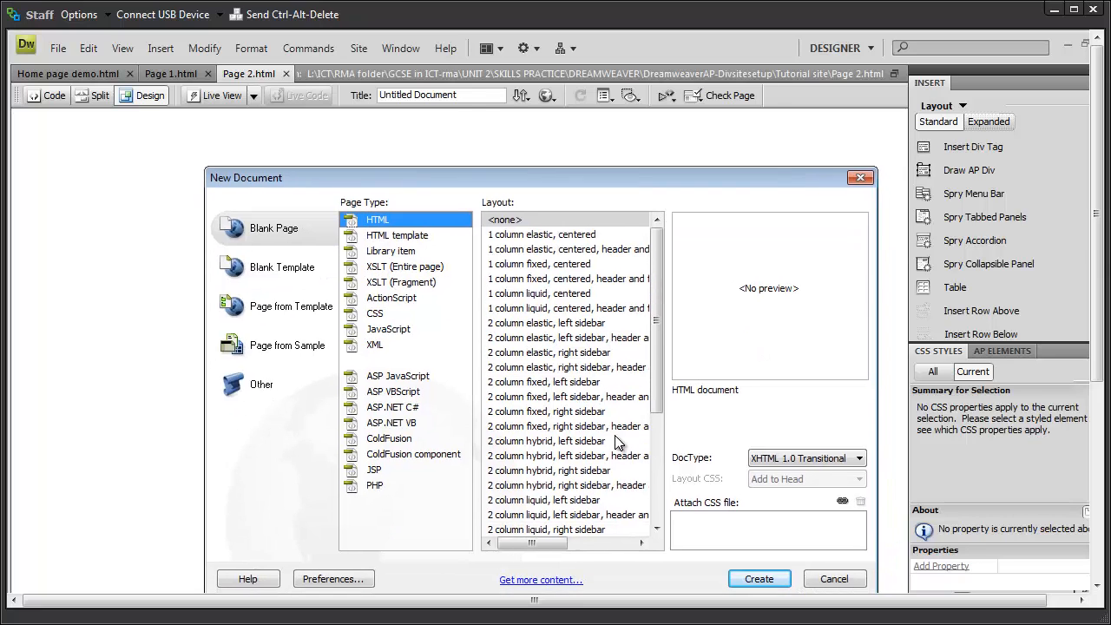
left_click(756, 578)
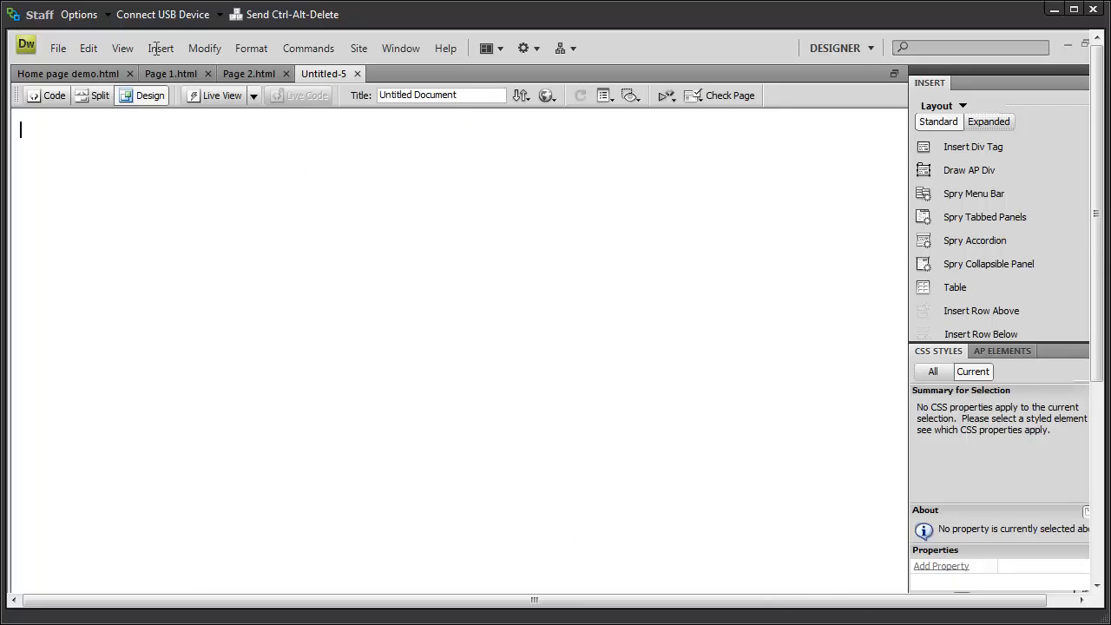
Step: Save the page as 'Page 3' in the Tutorial site folder
left_click(56, 49)
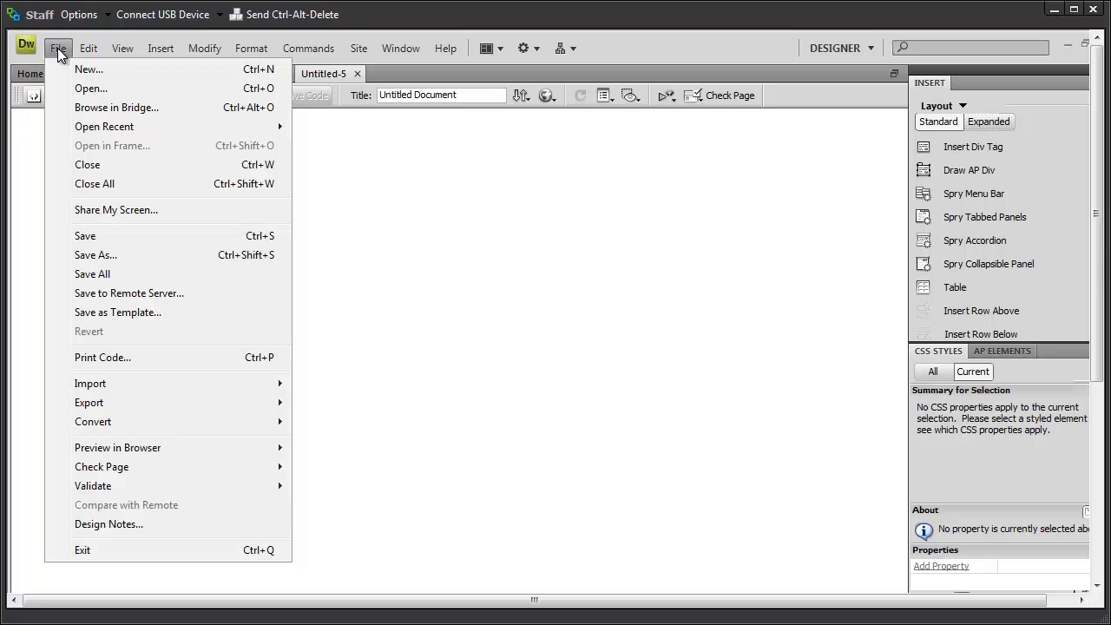
left_click(96, 256)
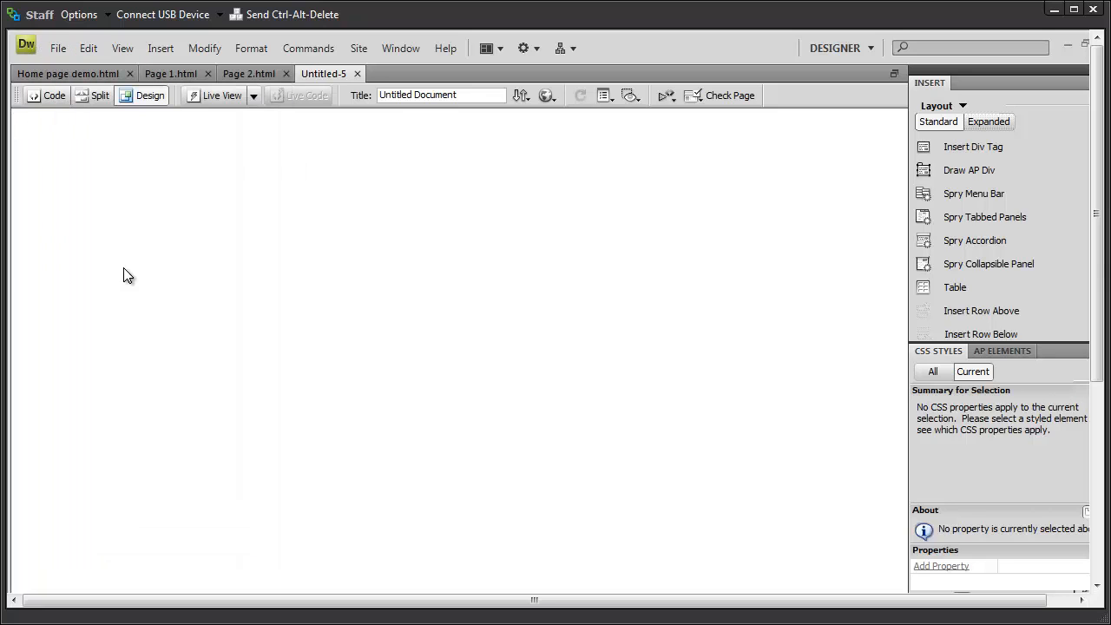
left_click(393, 314)
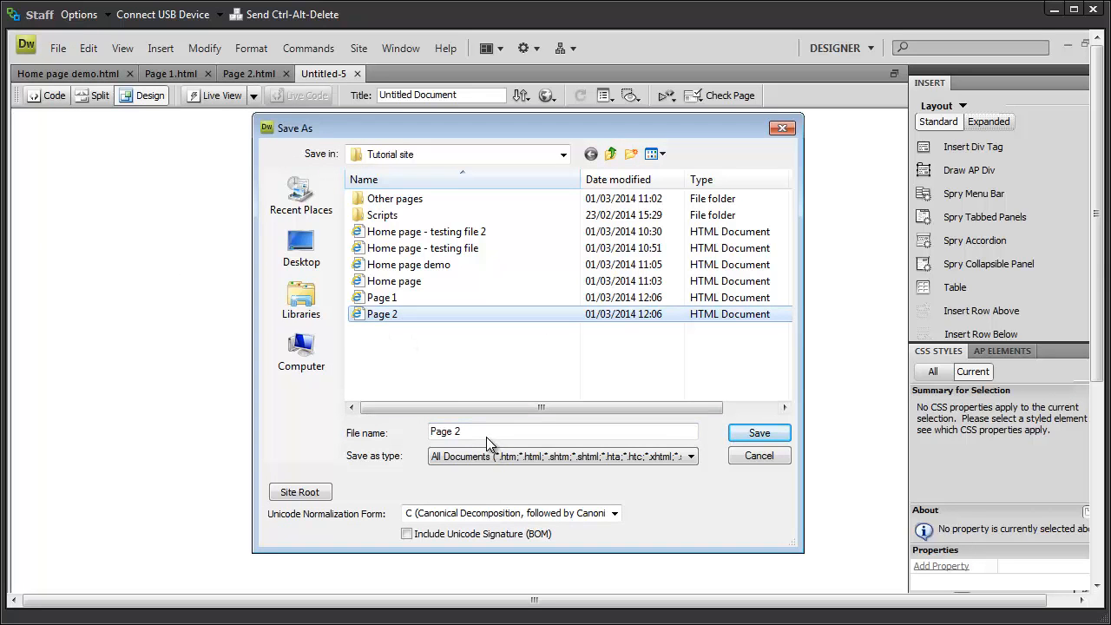
left_click(525, 439)
key("BackSpace")
type("3")
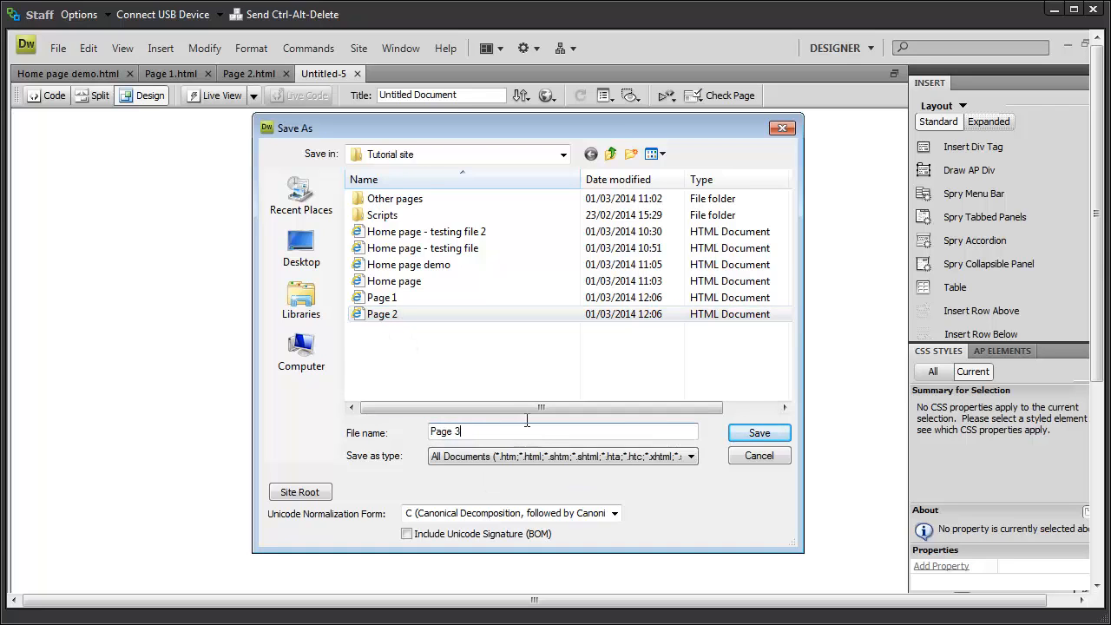
left_click(757, 433)
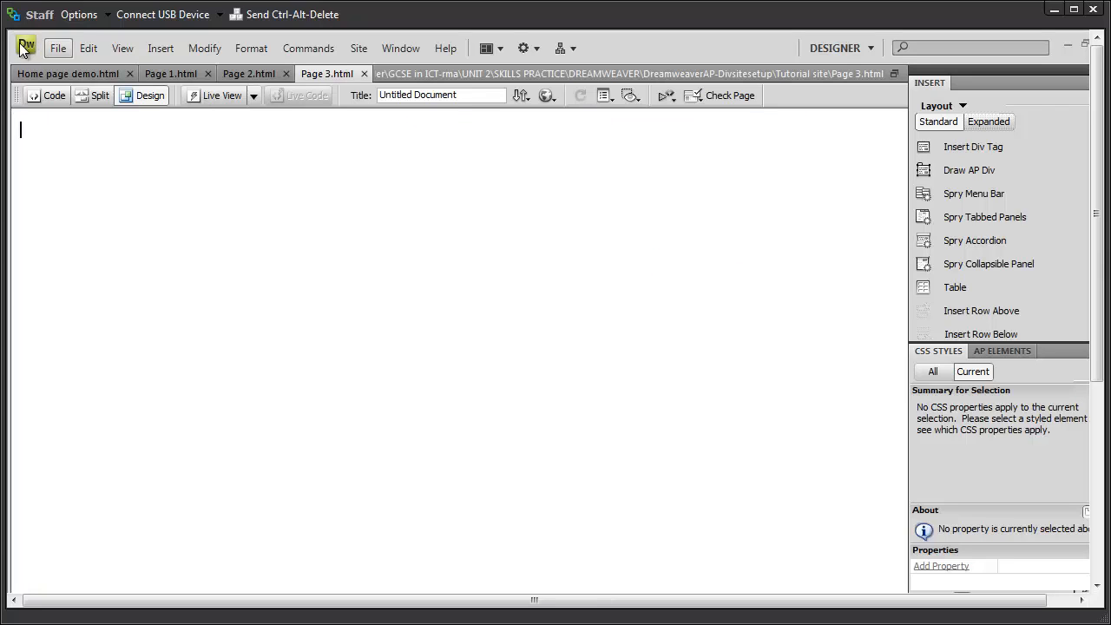
Step: Create a fourth blank HTML page
left_click(57, 52)
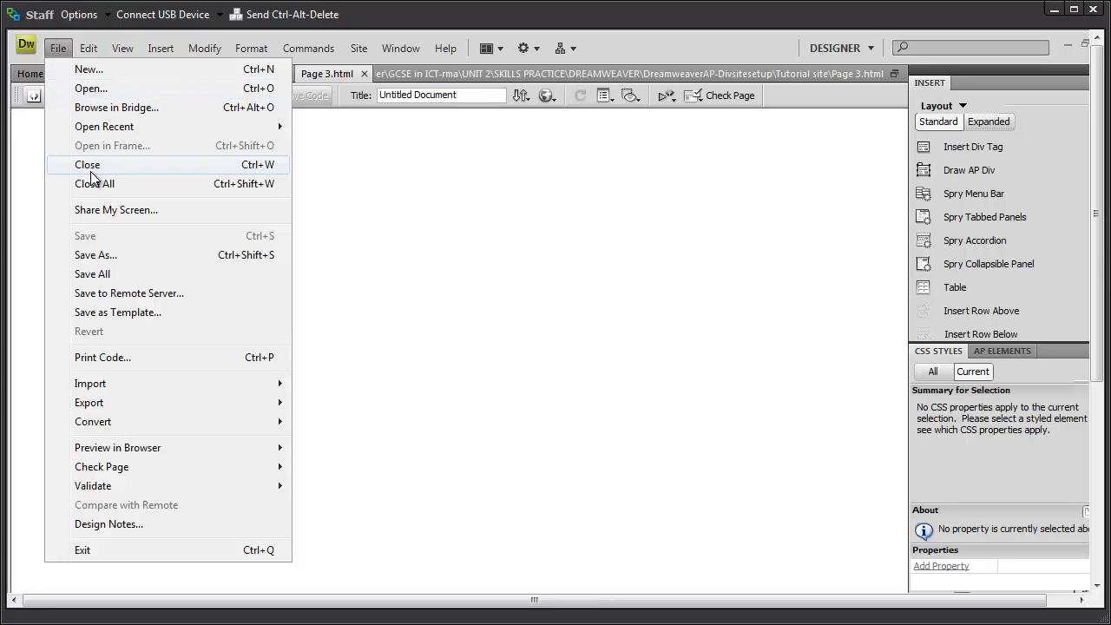
left_click(90, 70)
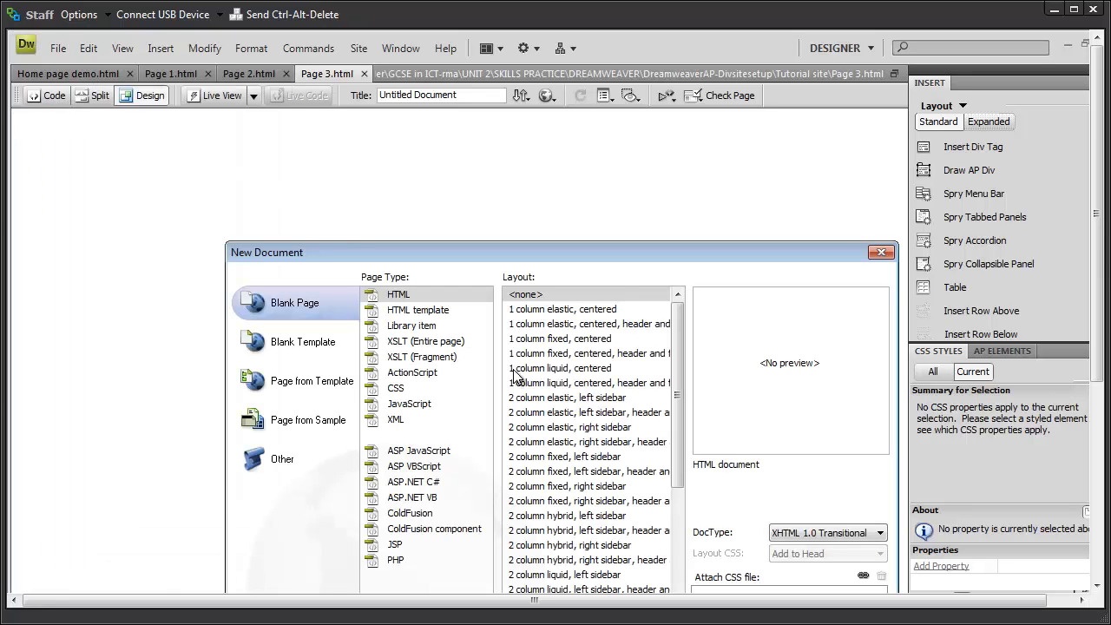
left_click_drag(614, 247, 574, 166)
left_click(741, 572)
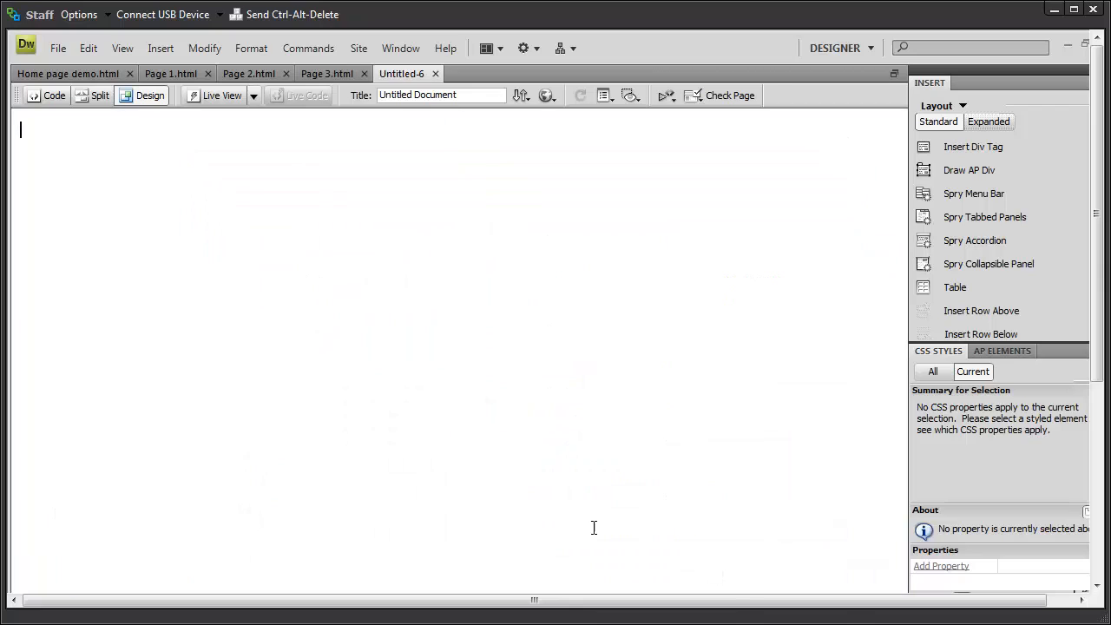
Step: Save the page as 'Page 4' and switch back to Home page demo.html
left_click(55, 48)
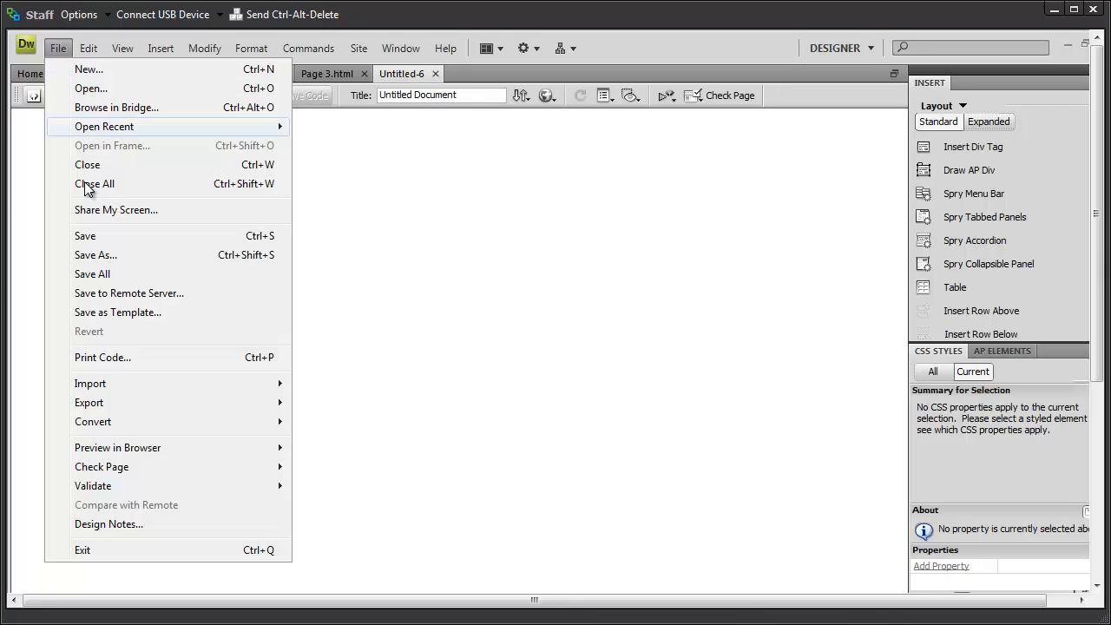
left_click(96, 255)
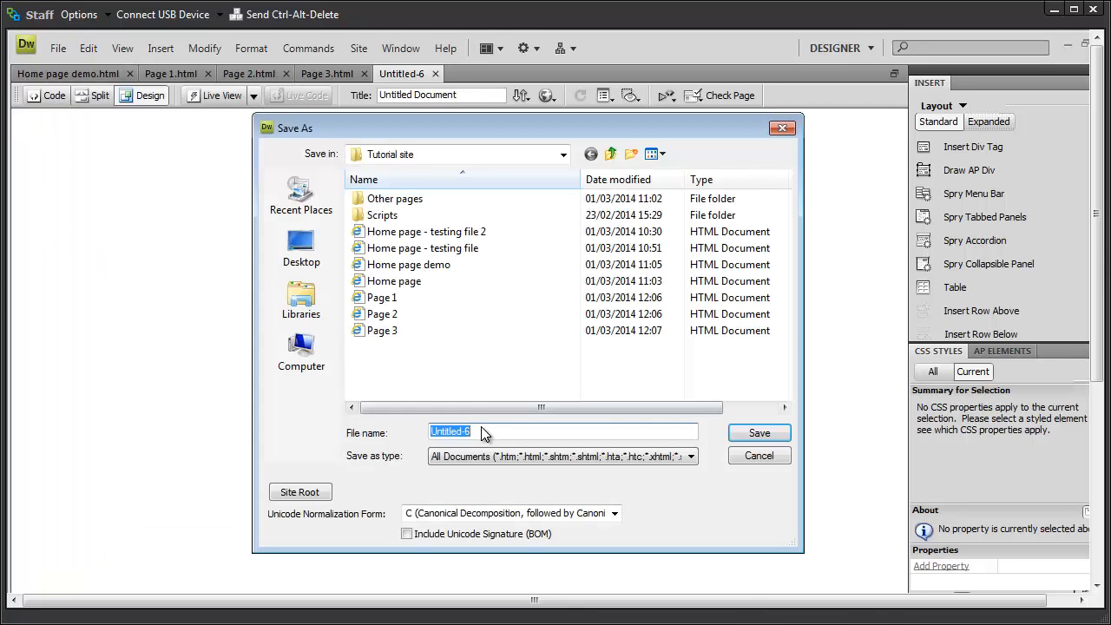
left_click(387, 331)
left_click(469, 432)
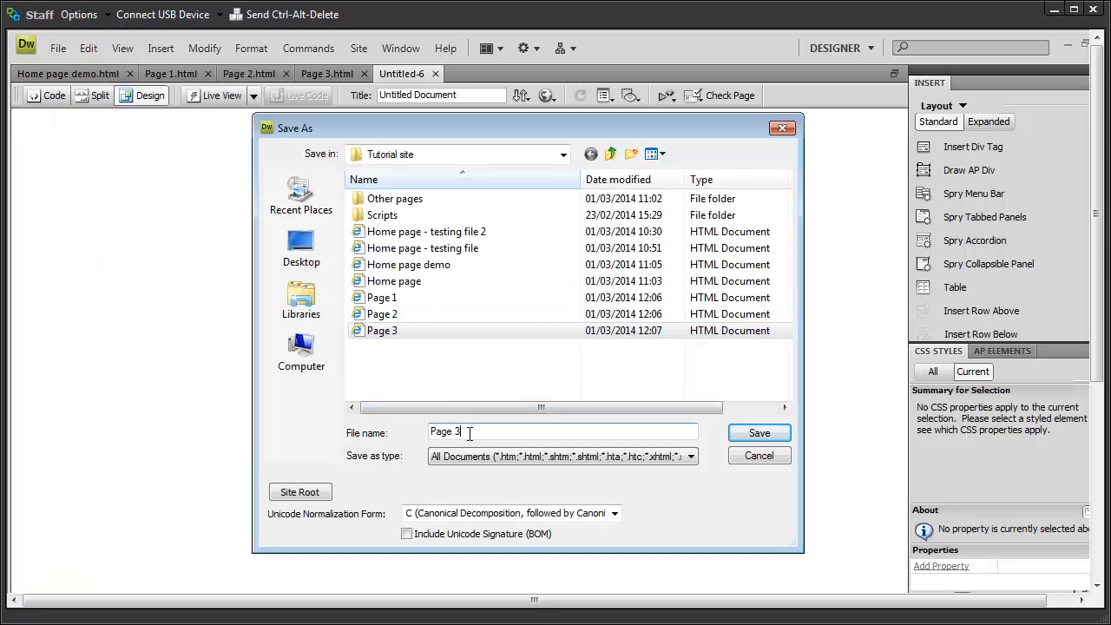
key("BackSpace")
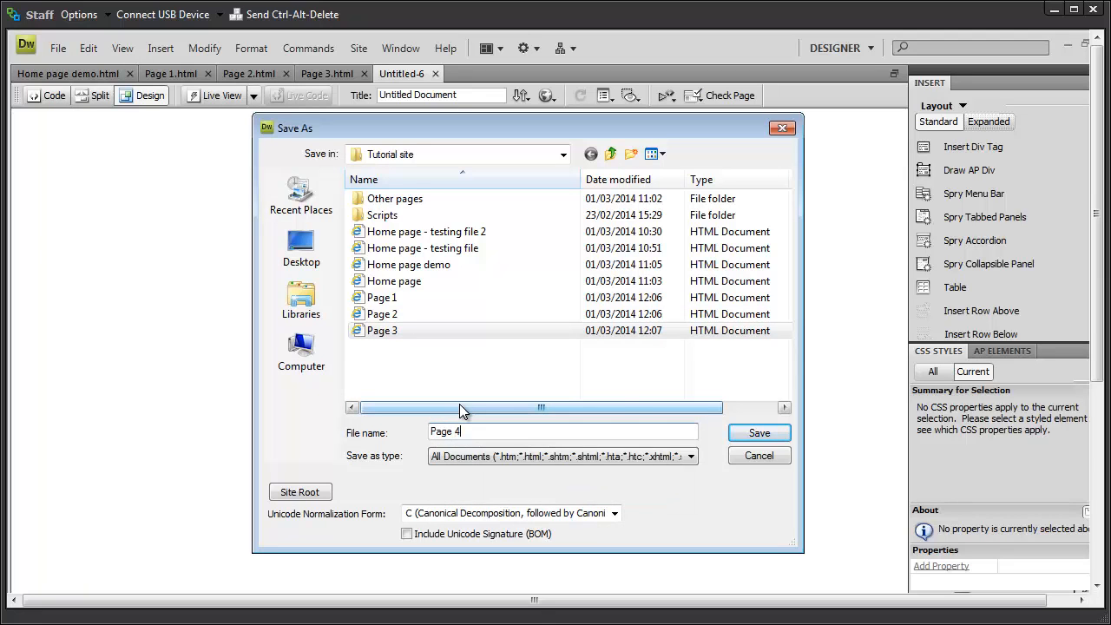
left_click(753, 432)
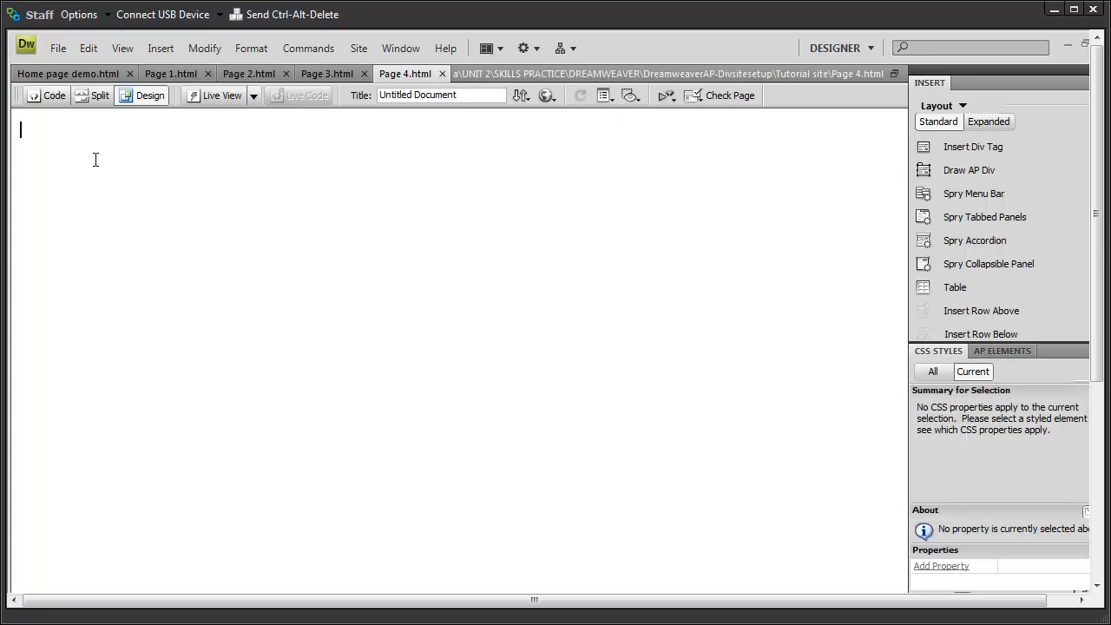
left_click(63, 73)
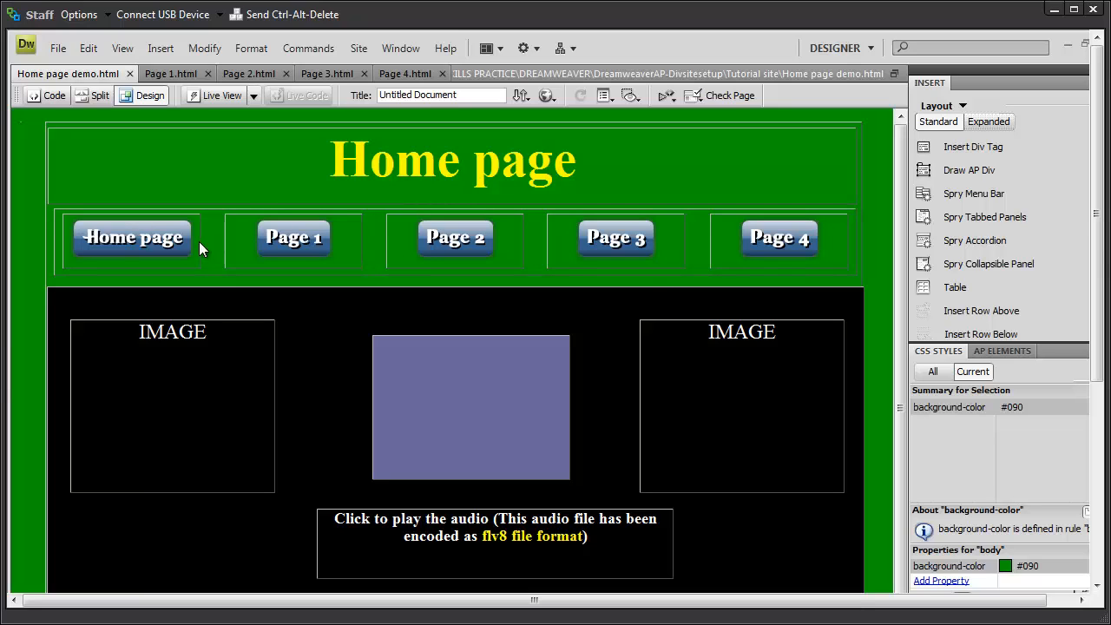
Step: Make the Home page button image link to Home page demo.html in the Tutorial site folder
left_click(137, 226)
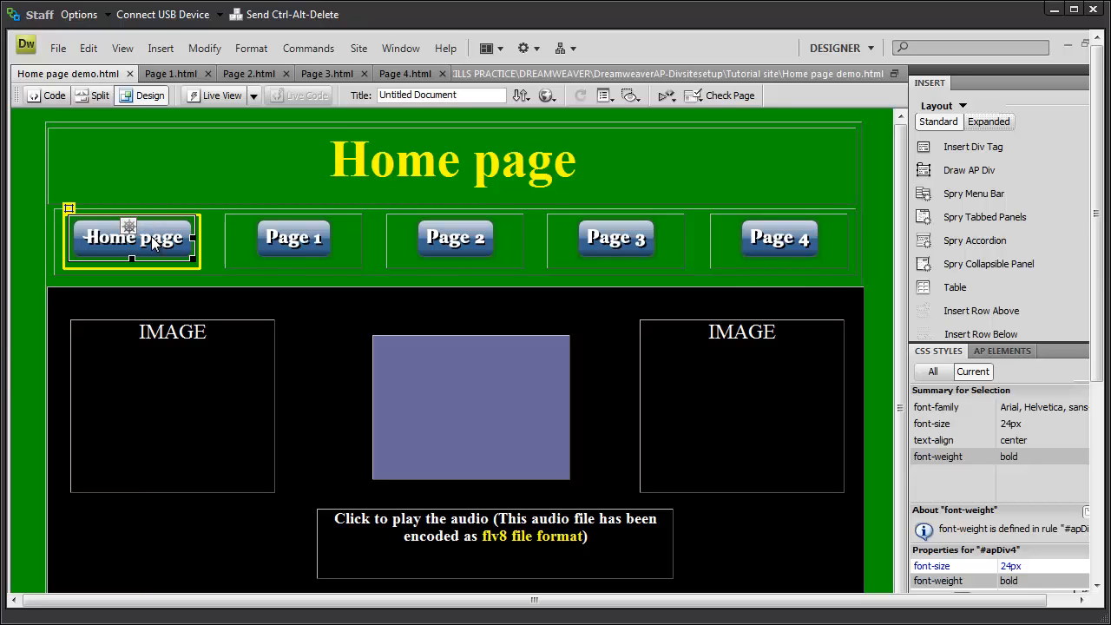
right_click(153, 243)
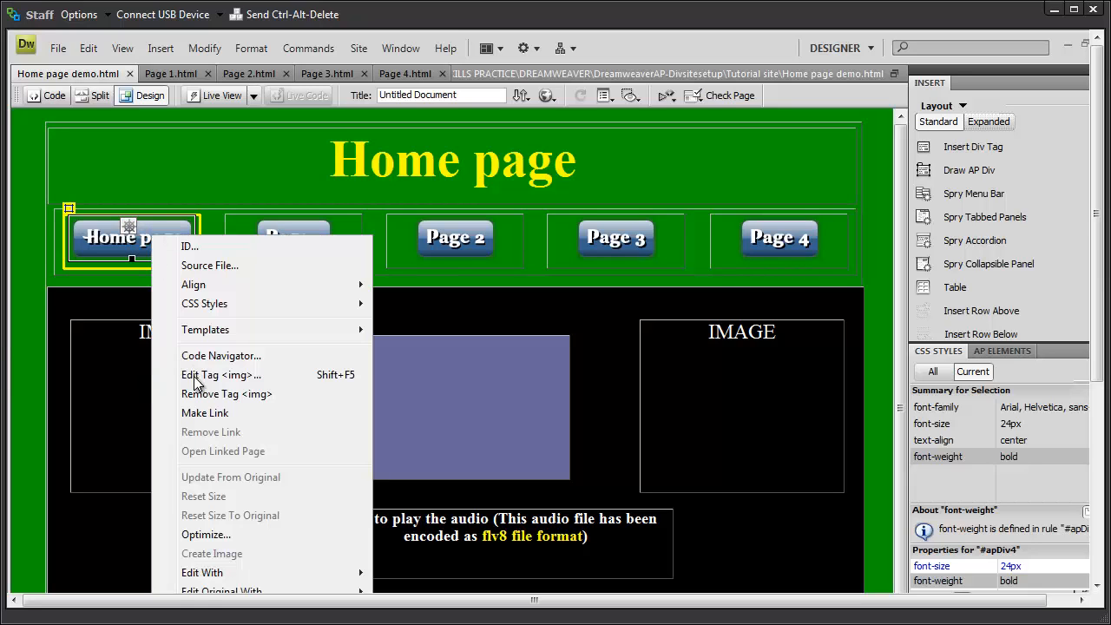
left_click(206, 413)
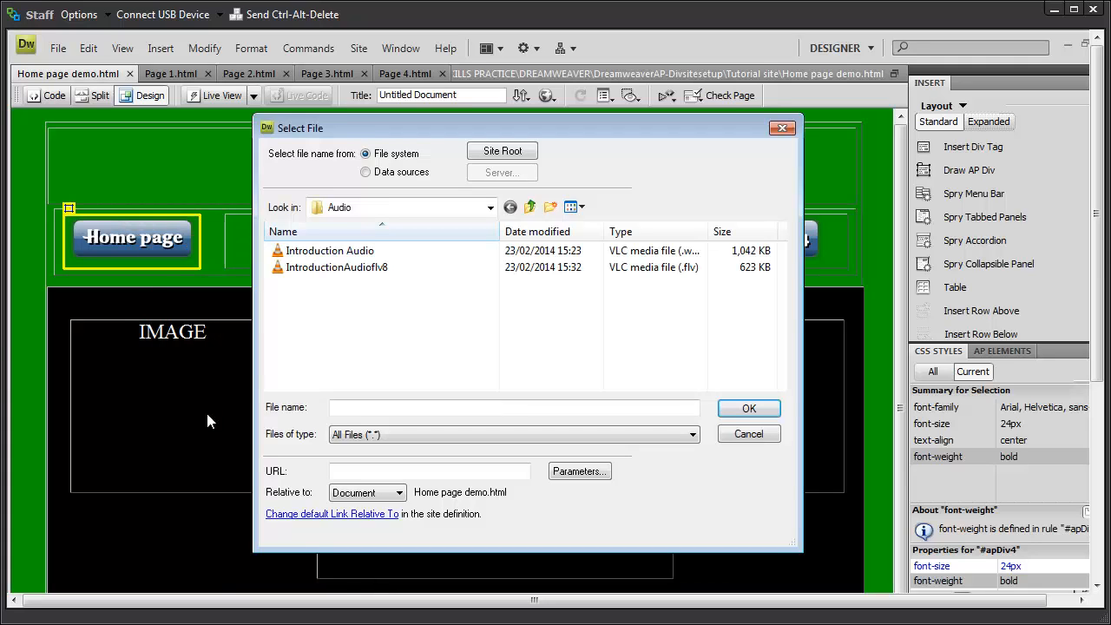
left_click(531, 208)
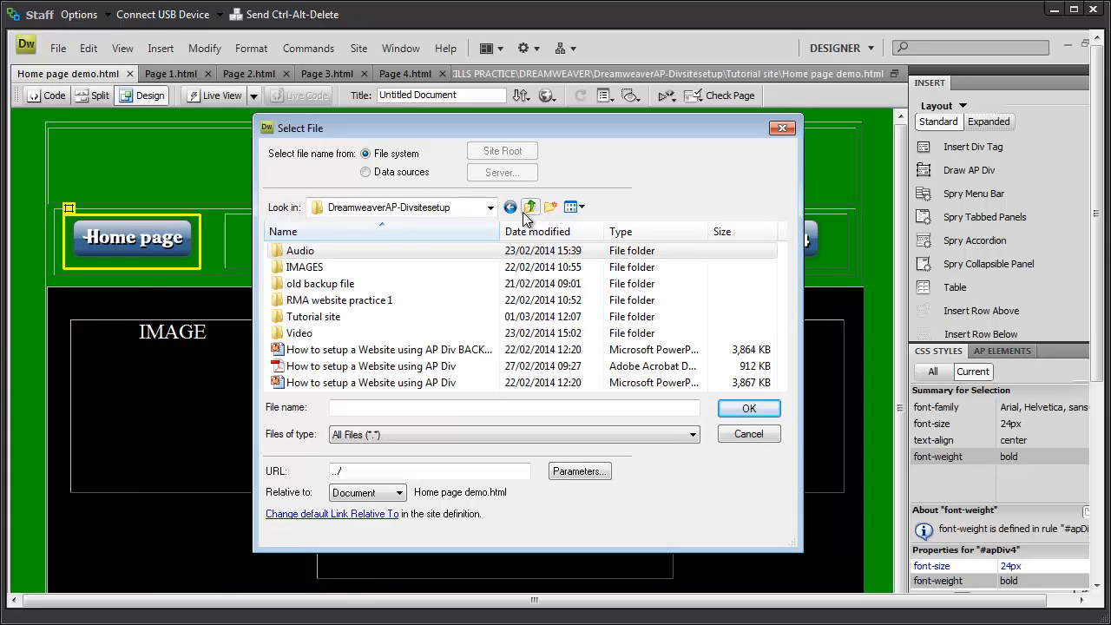
double_click(314, 318)
left_click(317, 318)
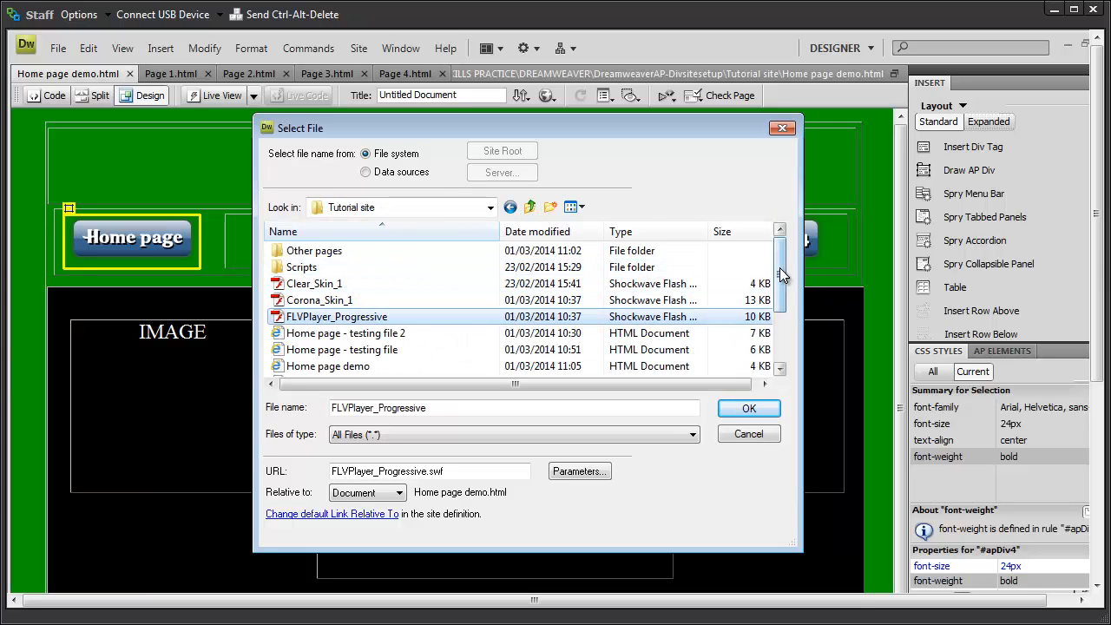
left_click_drag(780, 267, 783, 298)
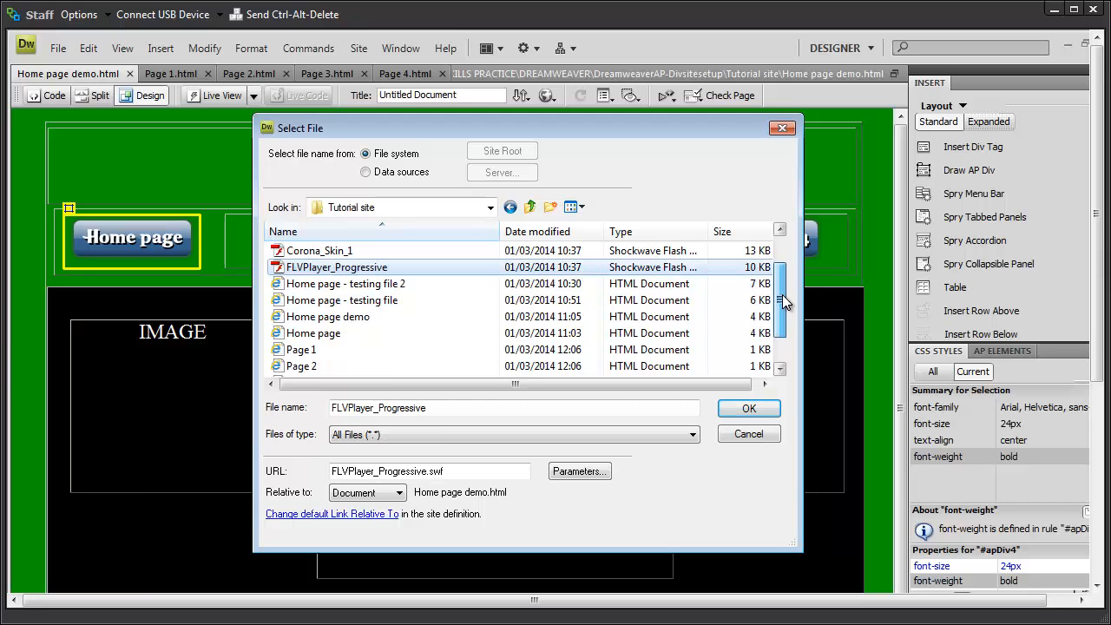
left_click(360, 317)
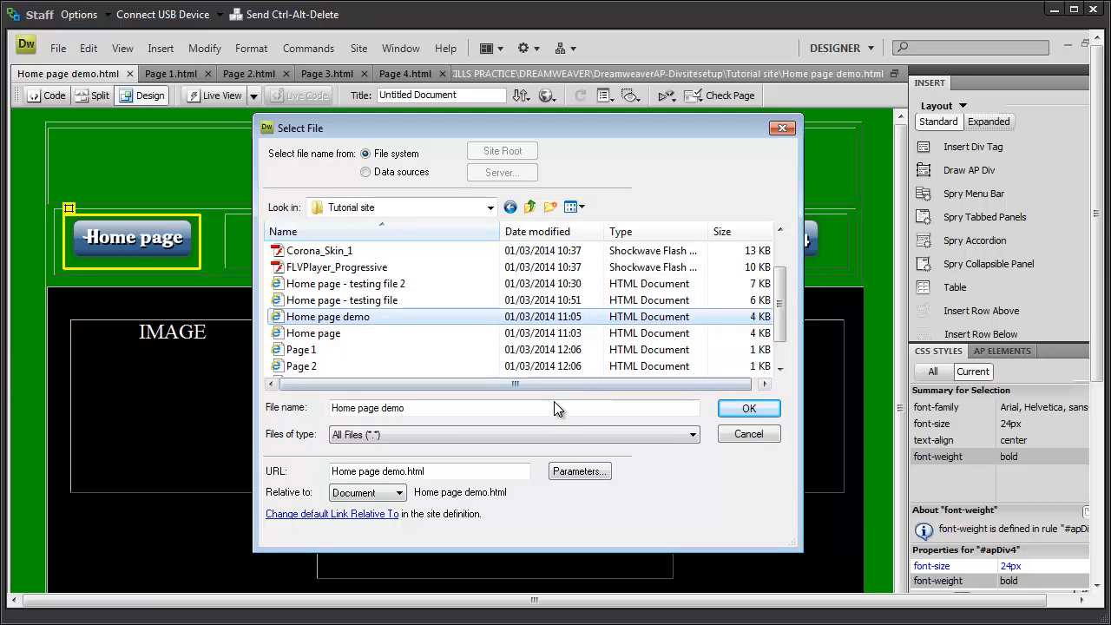
left_click(745, 410)
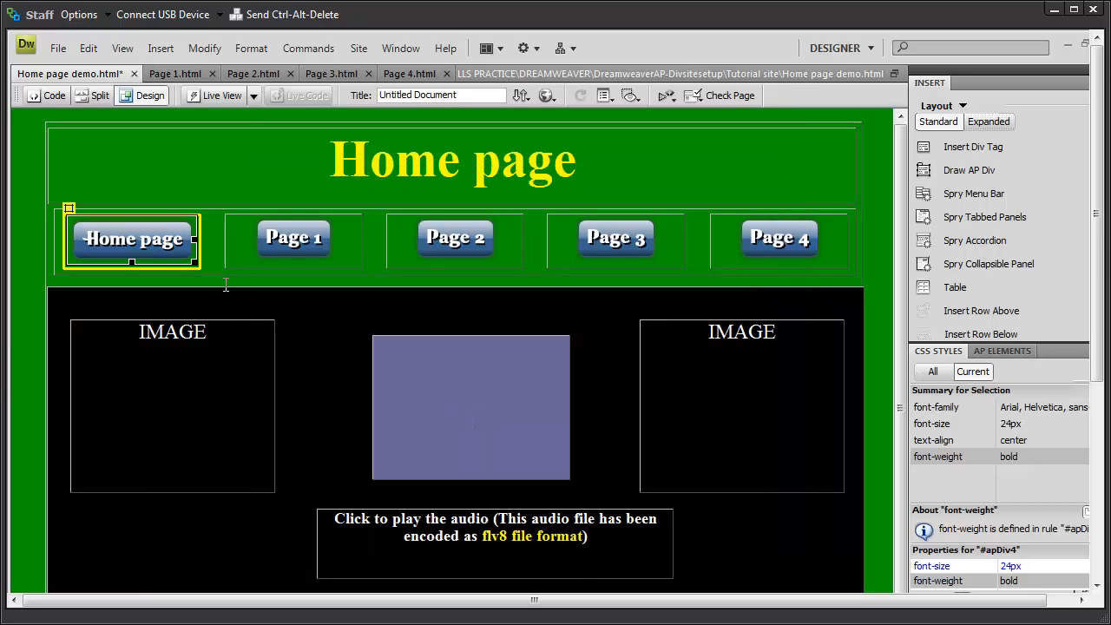
left_click(287, 244)
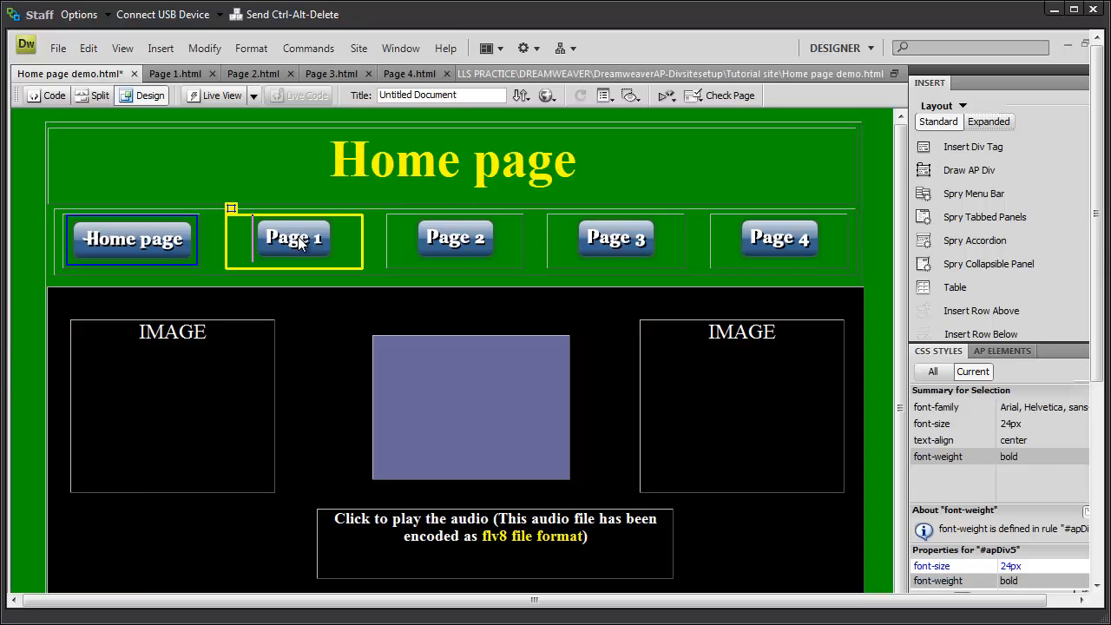
Step: Link the Page 1 button image to Page 1.html
right_click(300, 243)
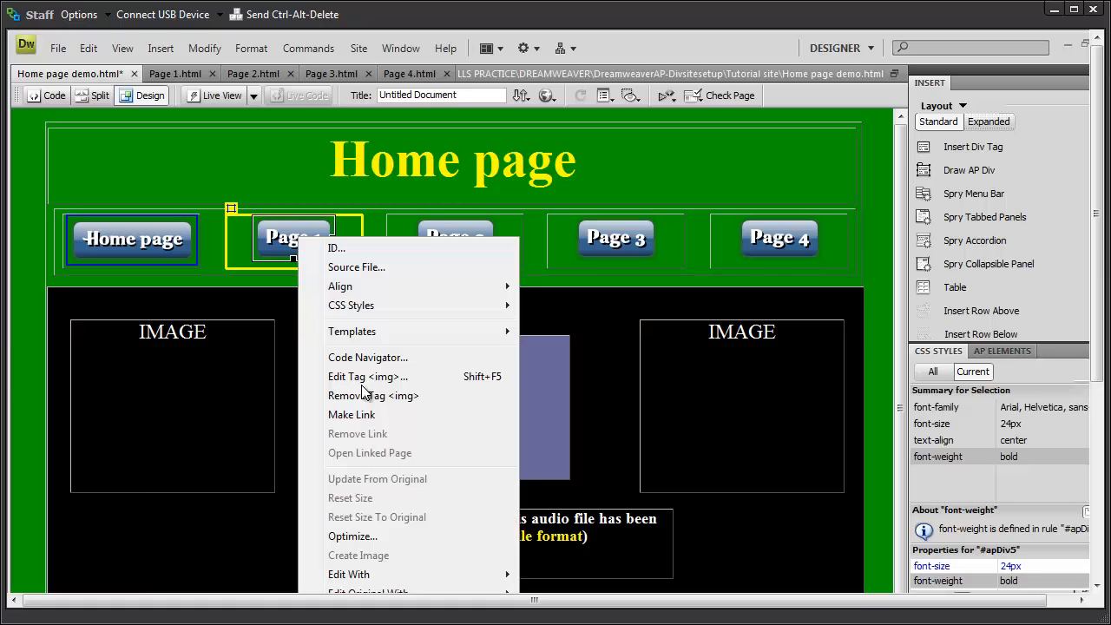
left_click(358, 415)
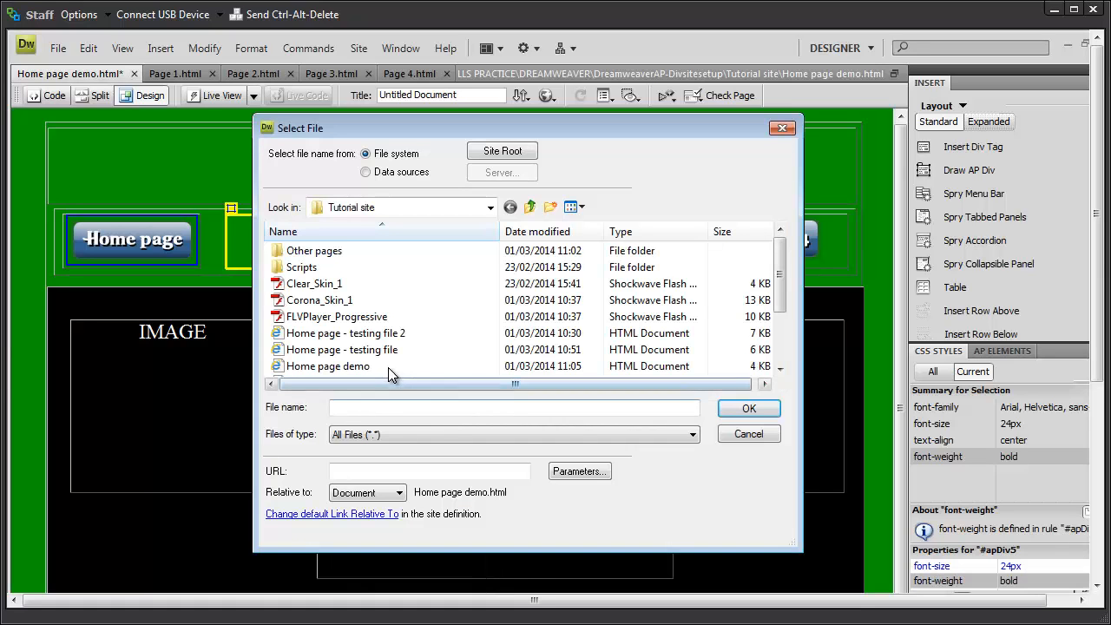
left_click_drag(779, 304, 477, 340)
left_click(315, 349)
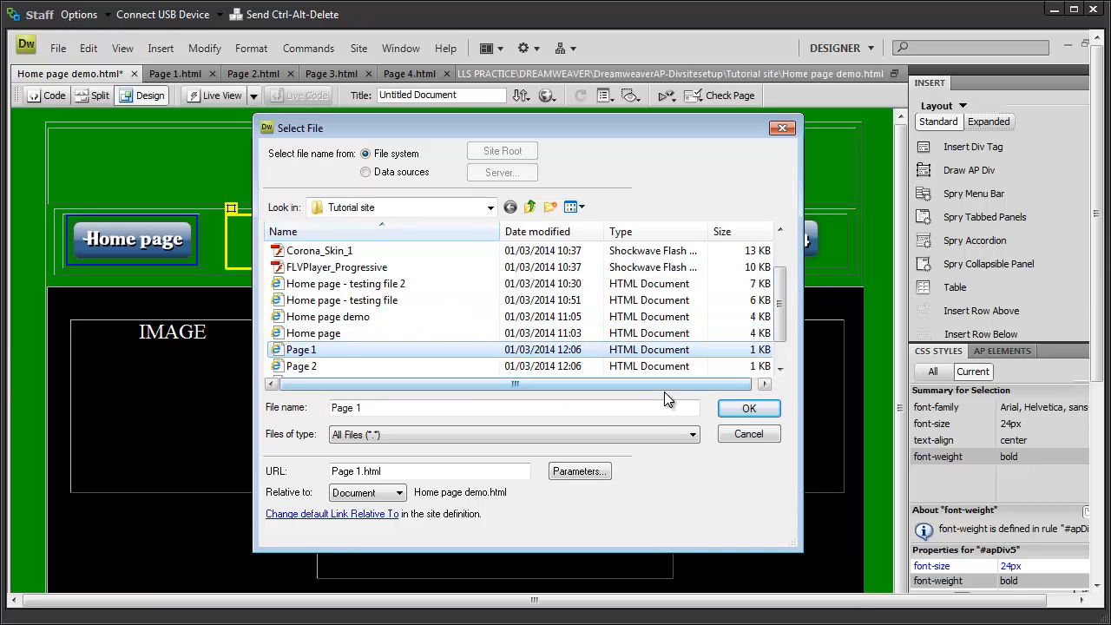
left_click(749, 408)
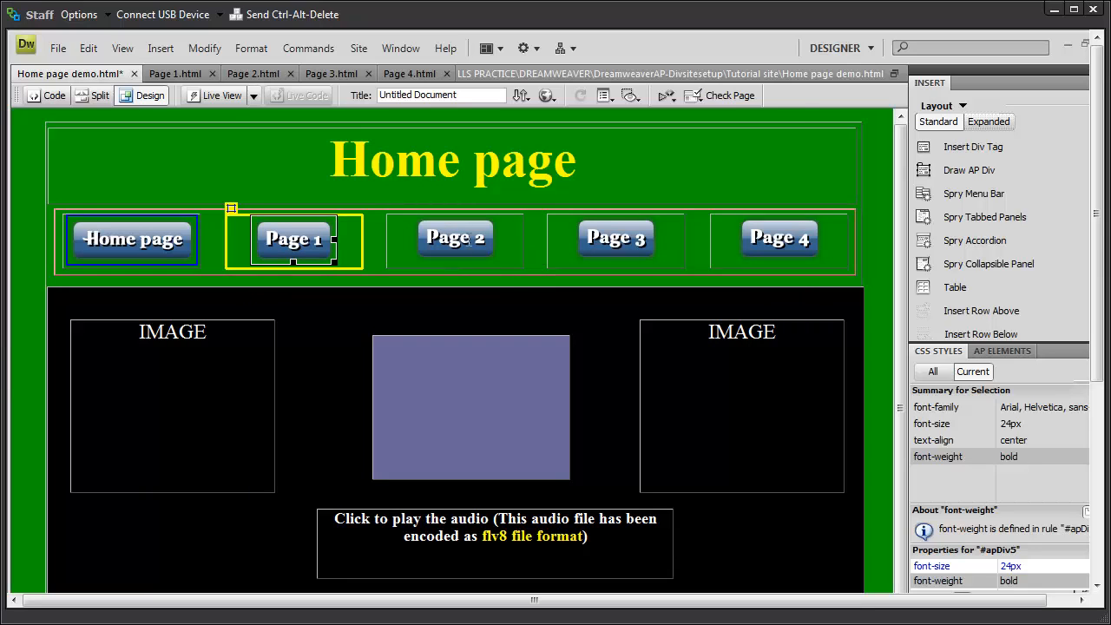
Step: Link the Page 2 button image to Page 2.html
left_click(449, 239)
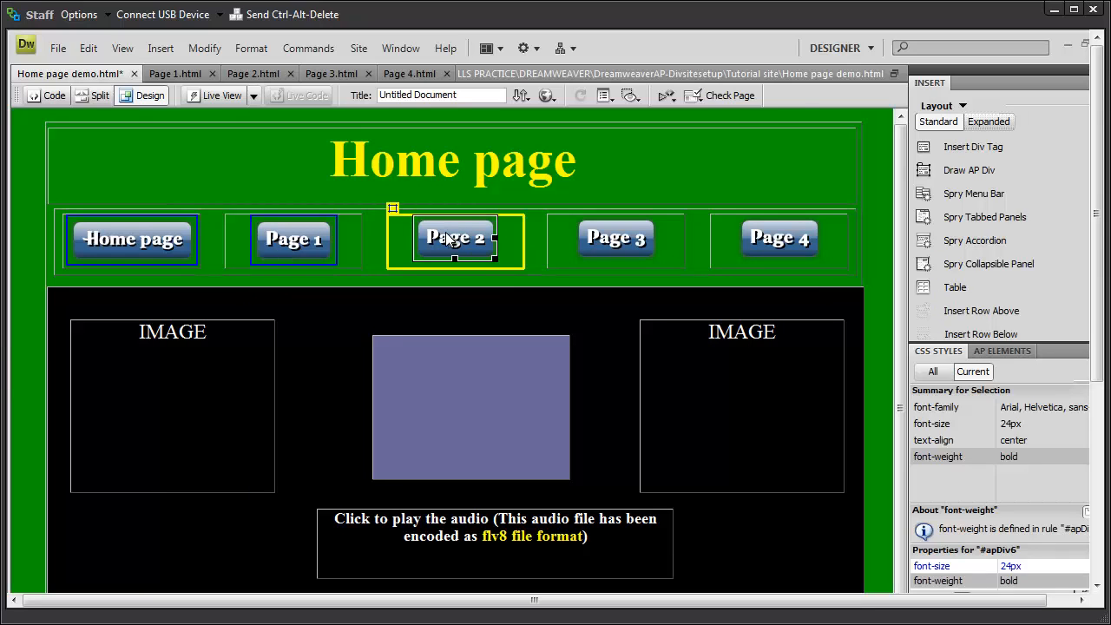
right_click(454, 244)
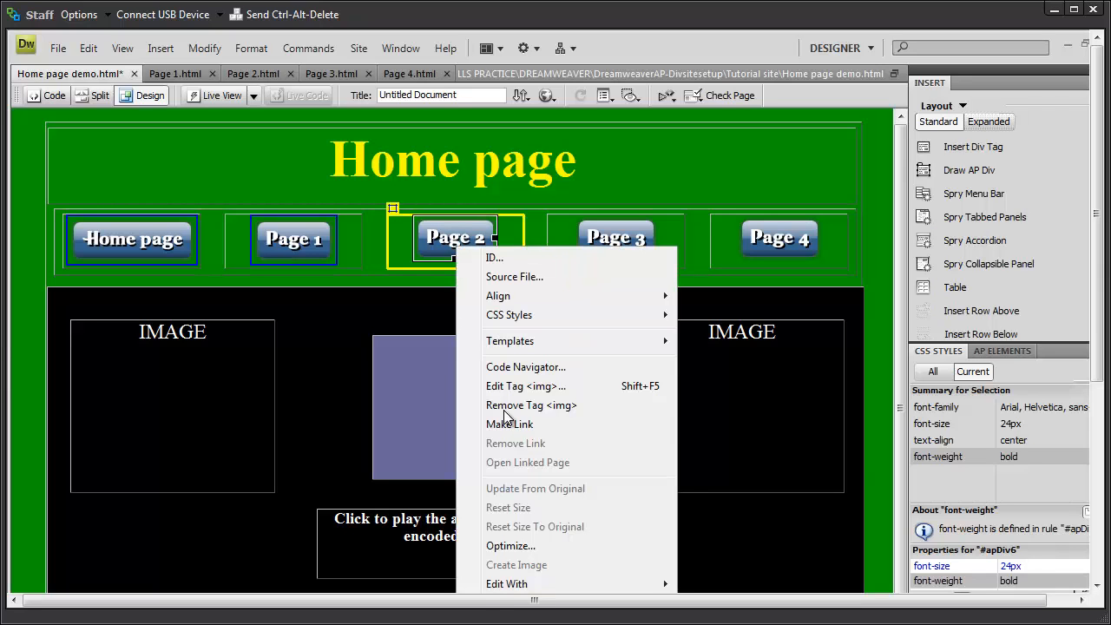
left_click(520, 425)
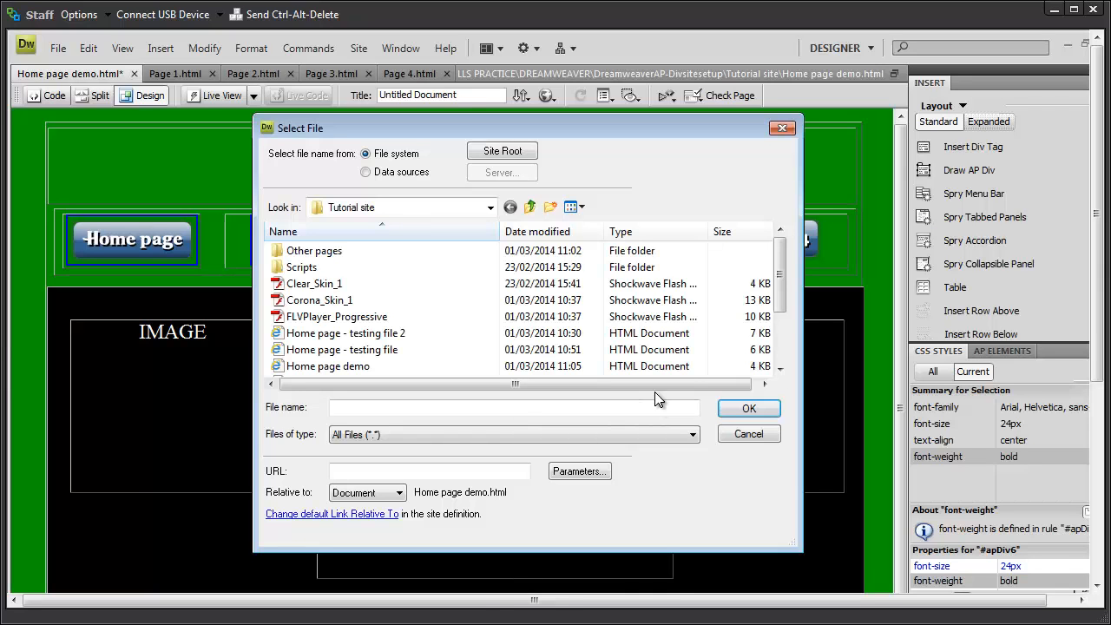
left_click_drag(779, 283, 778, 322)
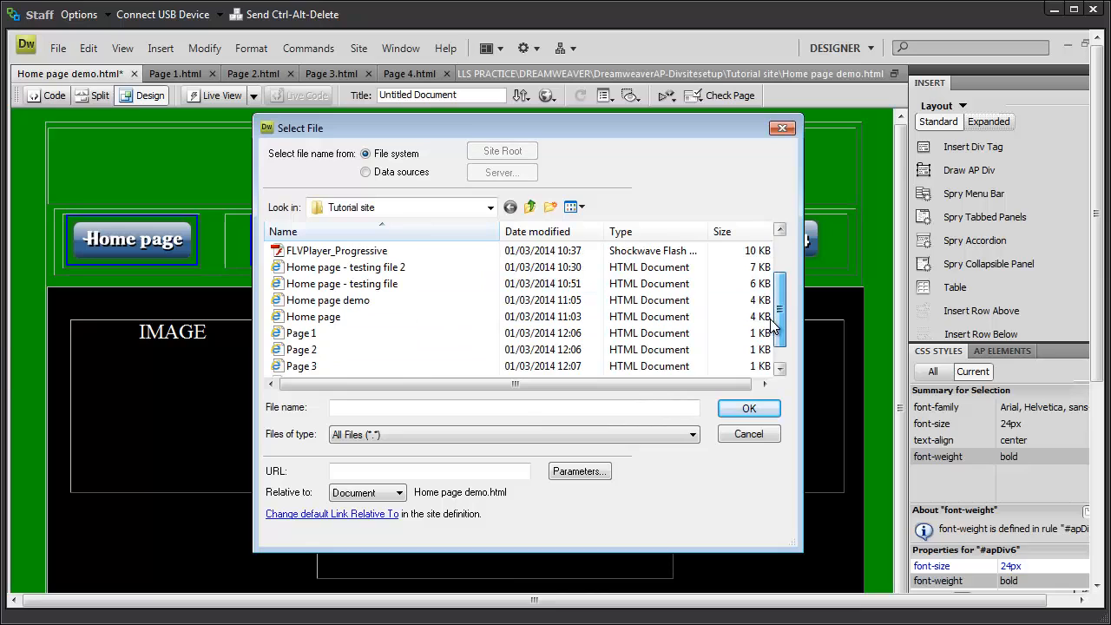
left_click(302, 352)
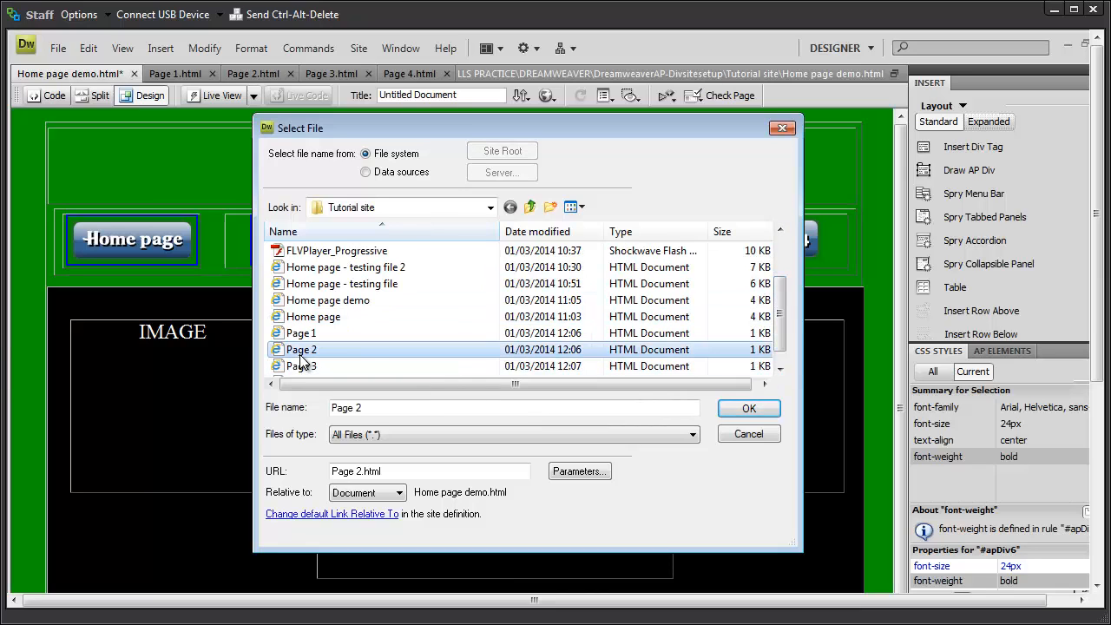
left_click(734, 409)
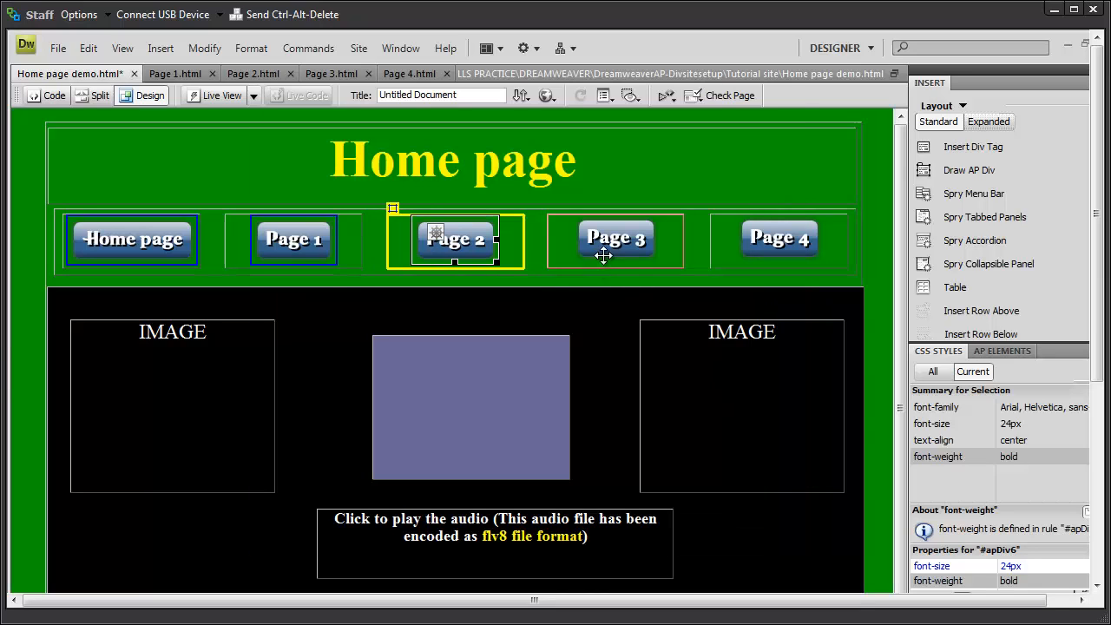
left_click(684, 241)
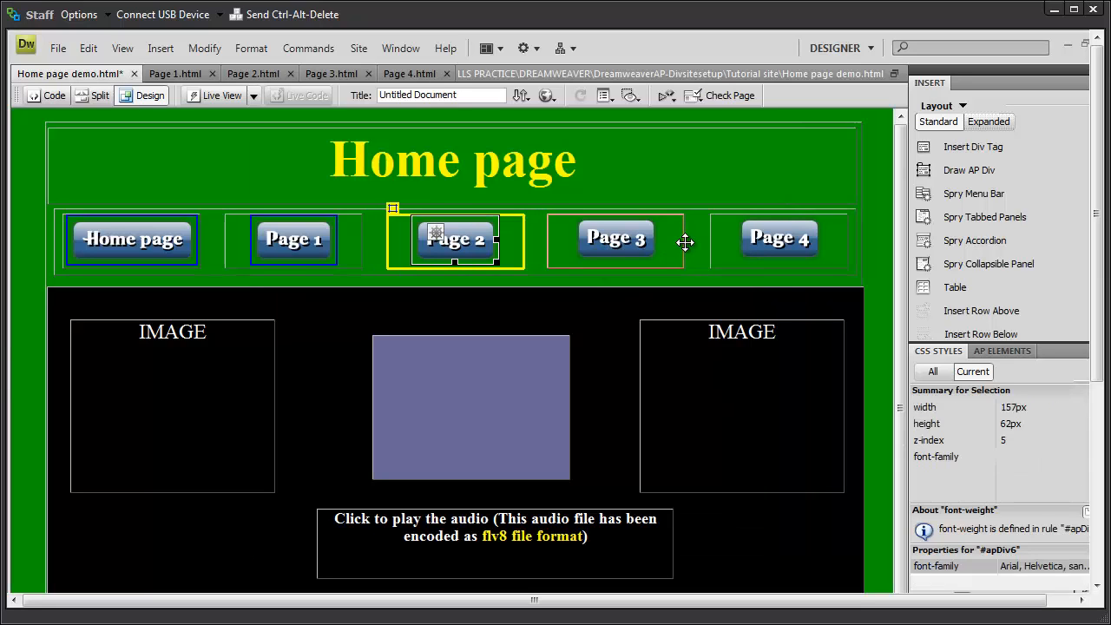
Step: Link the Page 3 button image to Page 3.html
left_click(619, 242)
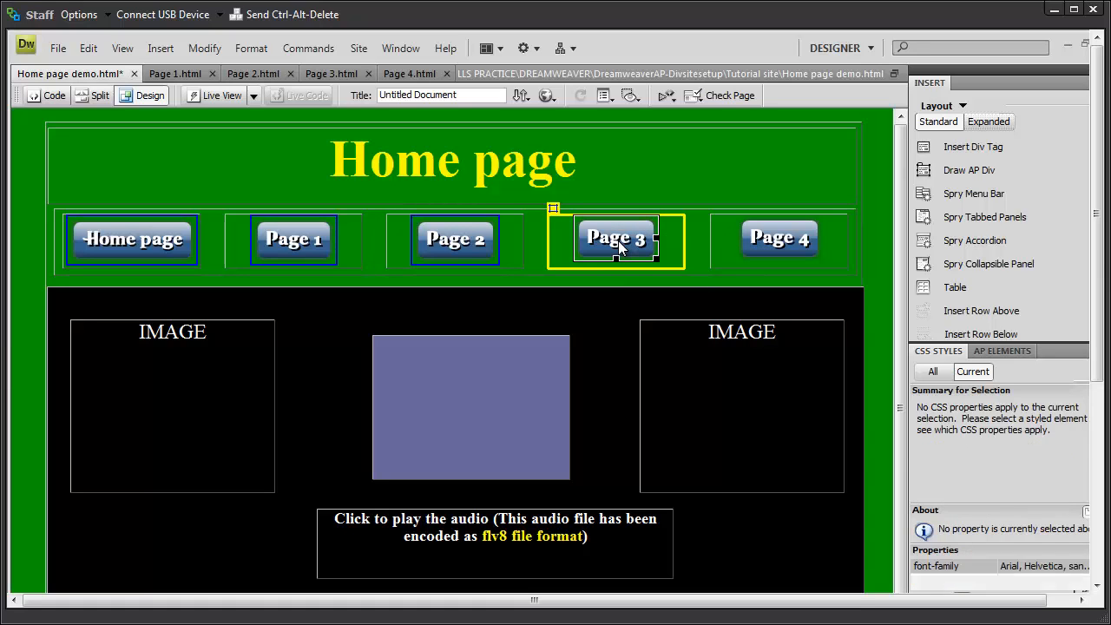
right_click(617, 241)
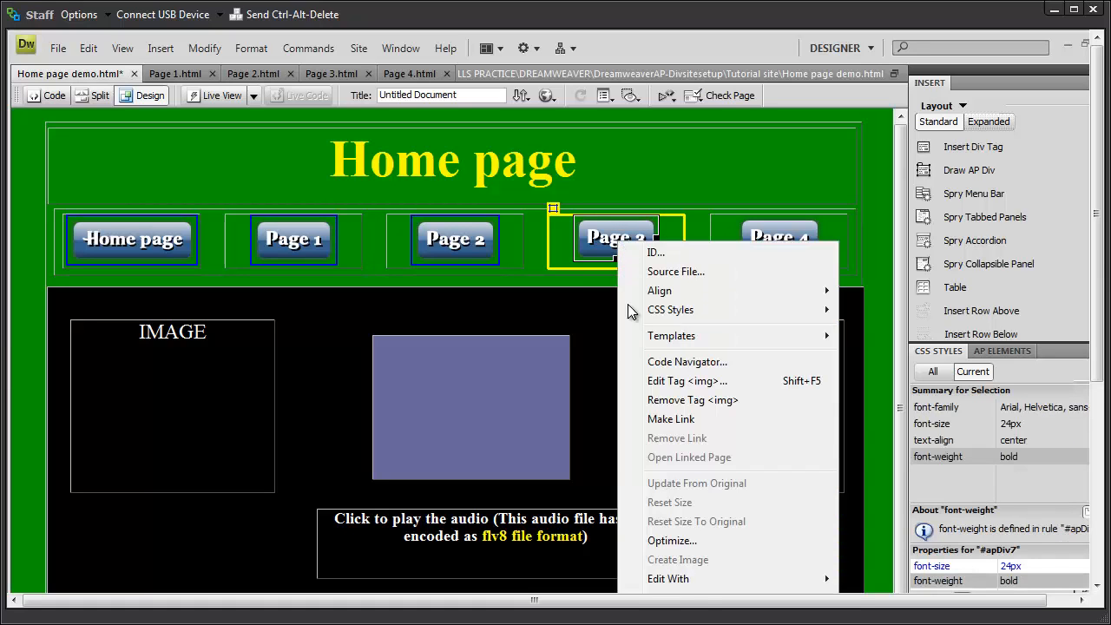
left_click(669, 420)
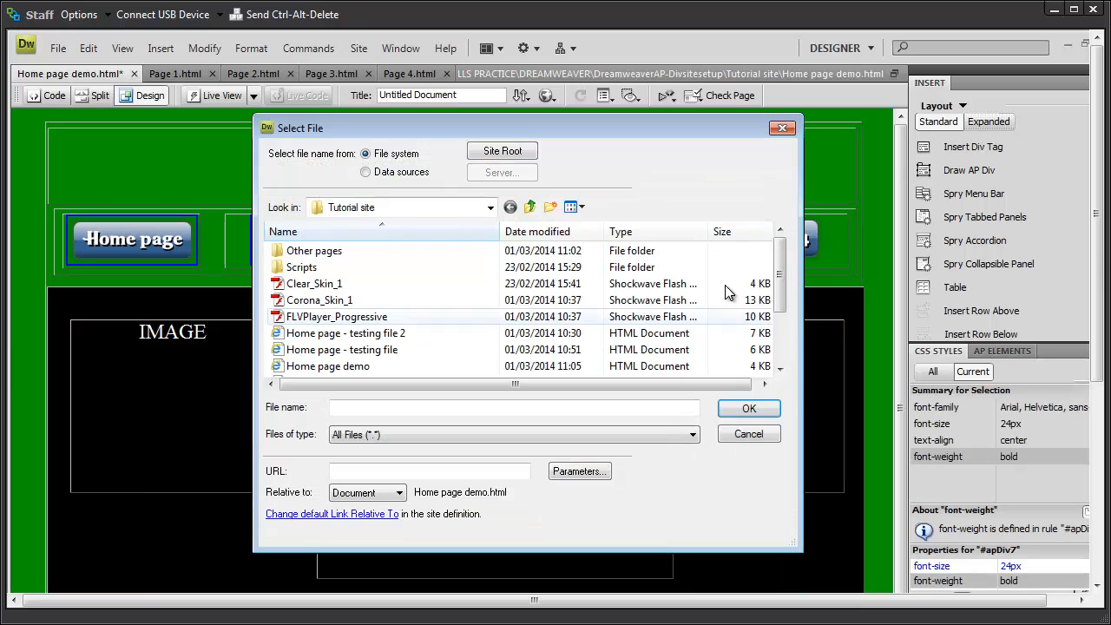
left_click_drag(782, 276, 789, 331)
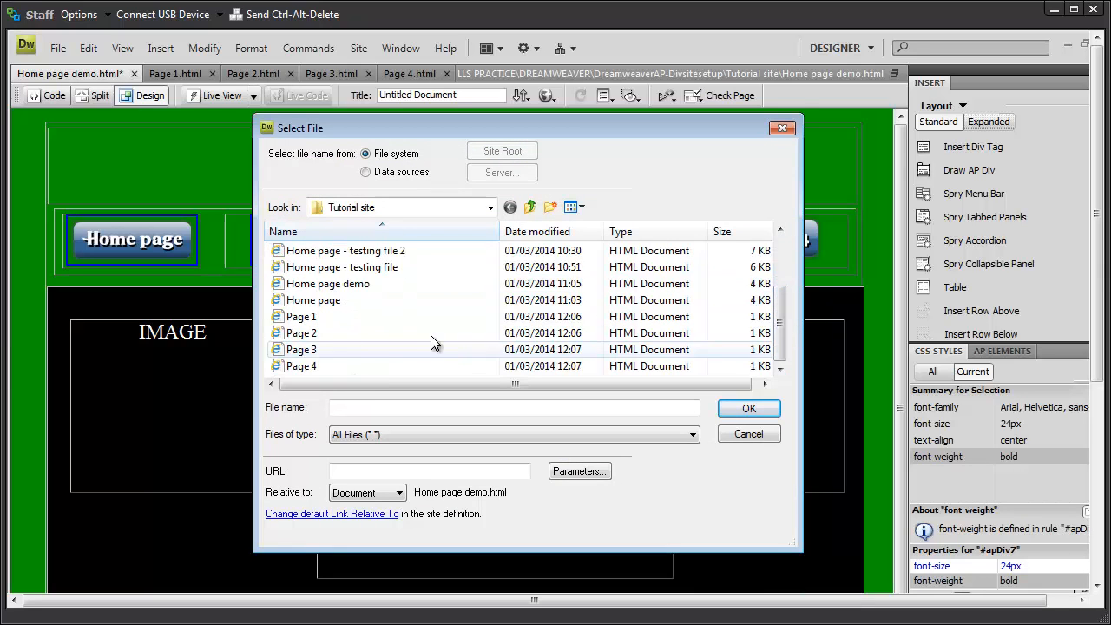
left_click(300, 350)
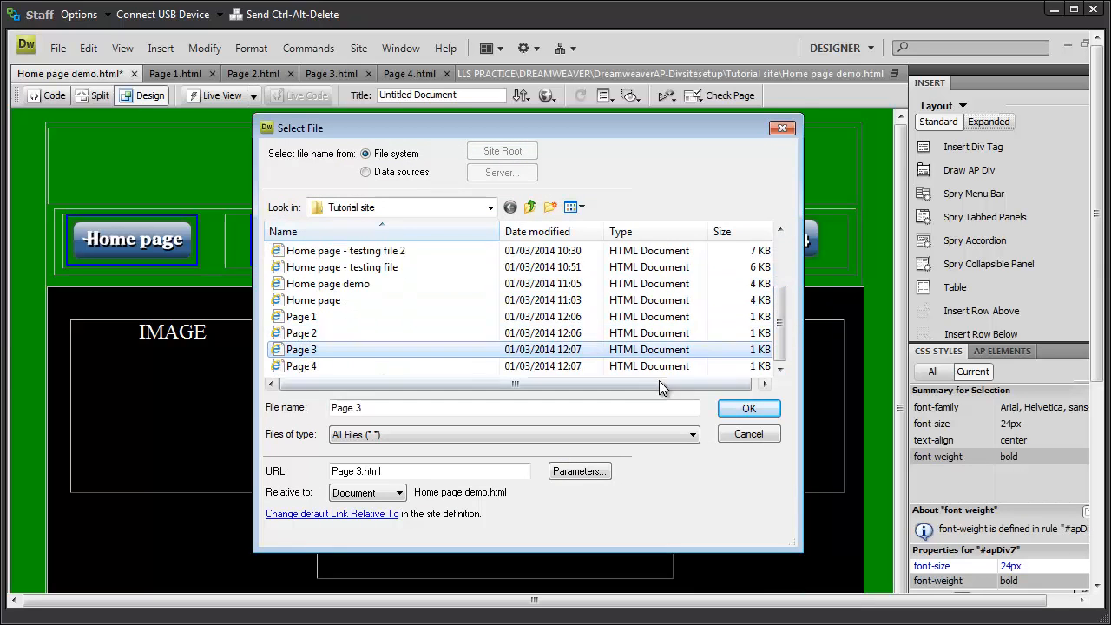
left_click(735, 410)
Step: Link the Page 4 button image to Page 4.html
left_click(790, 245)
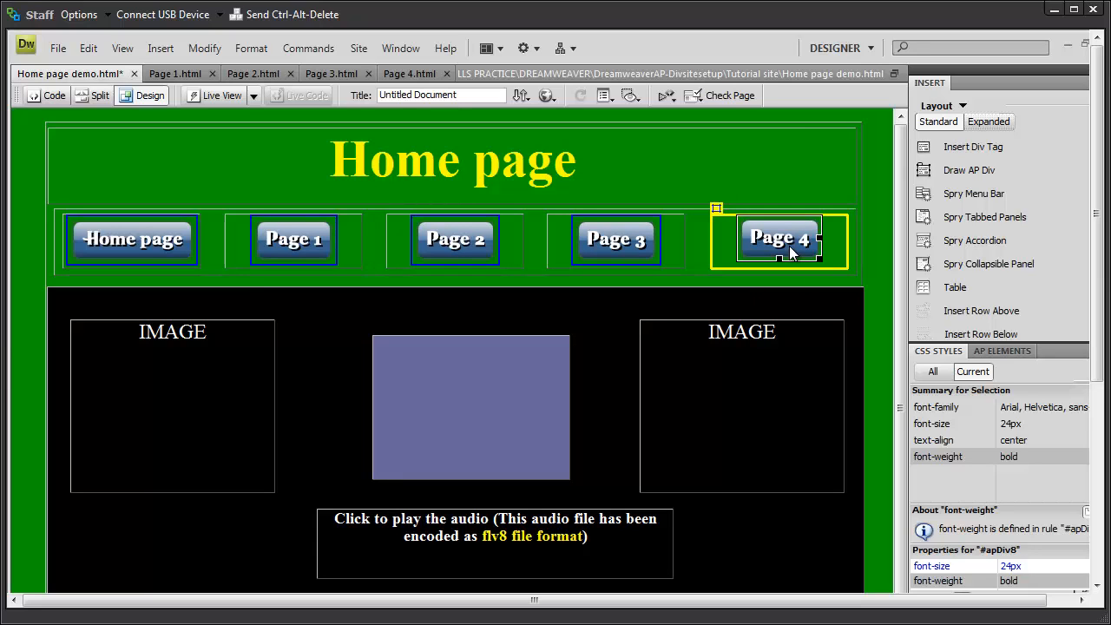
right_click(787, 243)
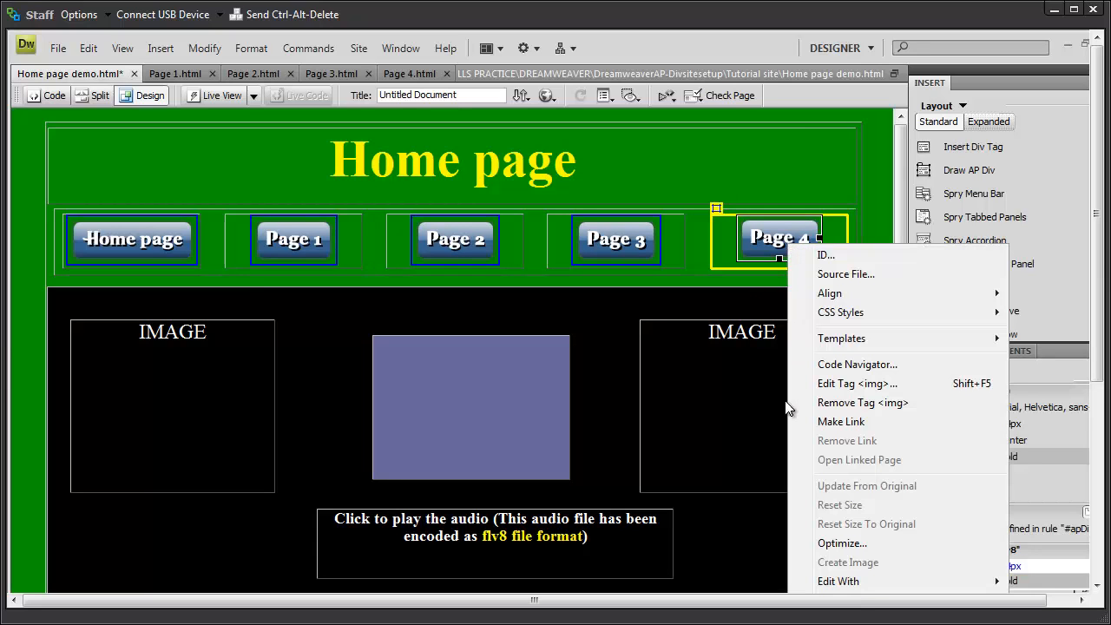
left_click(829, 423)
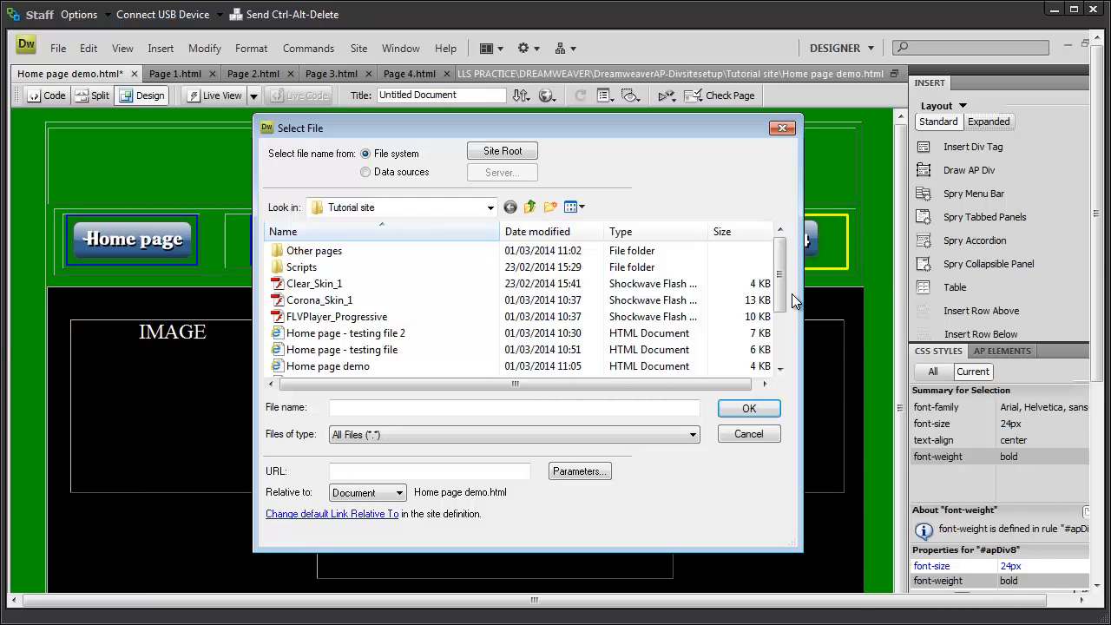
left_click_drag(784, 280, 783, 365)
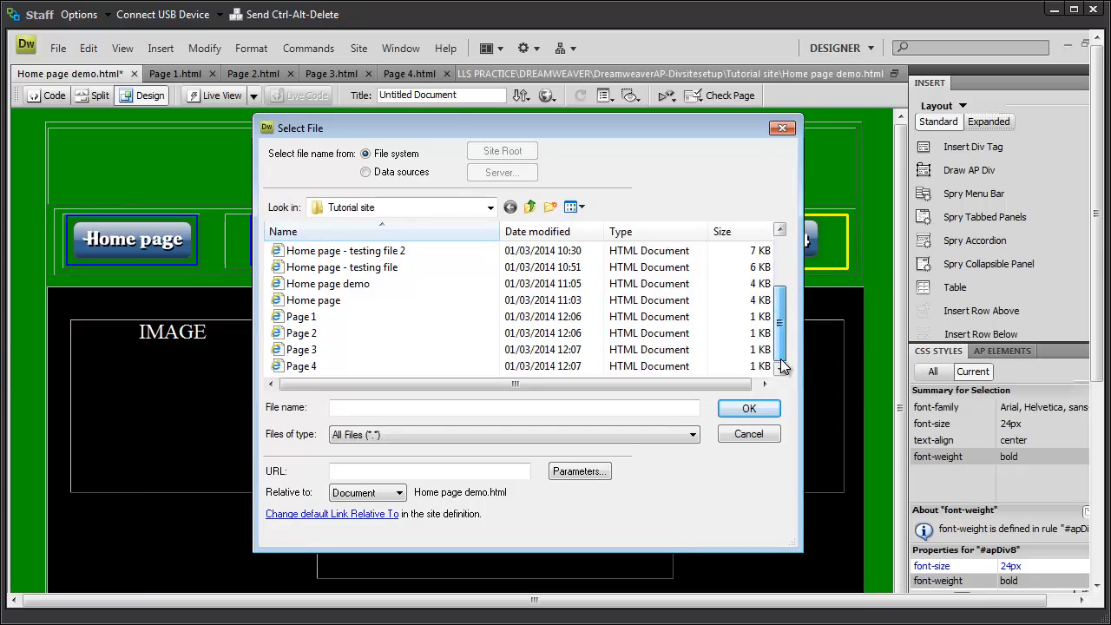
left_click(291, 369)
left_click(744, 409)
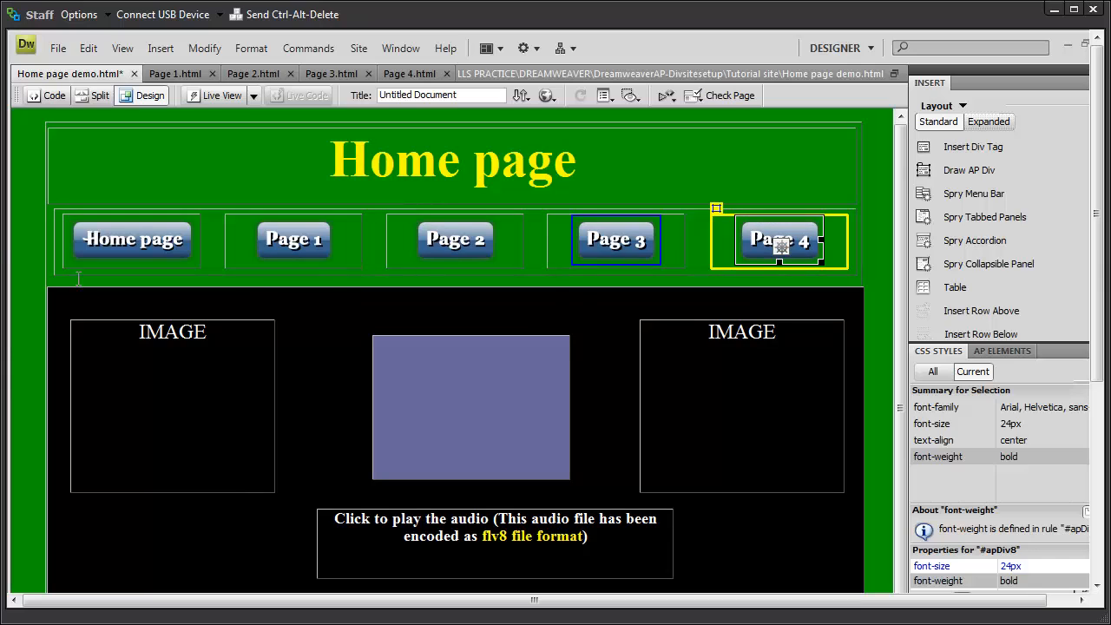
left_click(33, 119)
Step: Use File > Save All to store Home page demo.html with its five button links
left_click(59, 48)
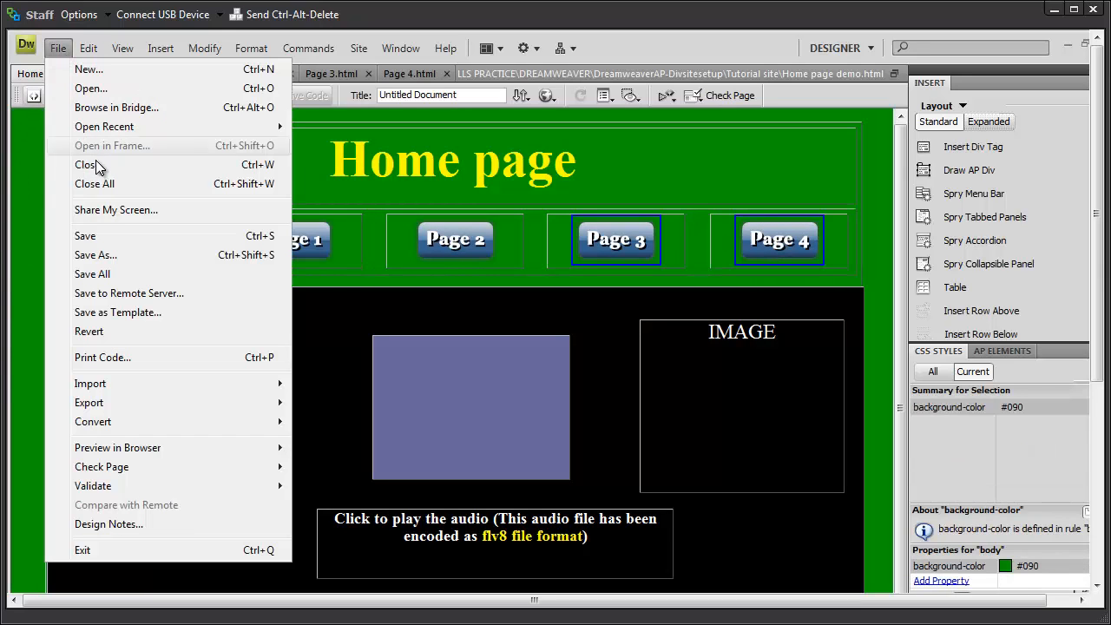
left_click(113, 275)
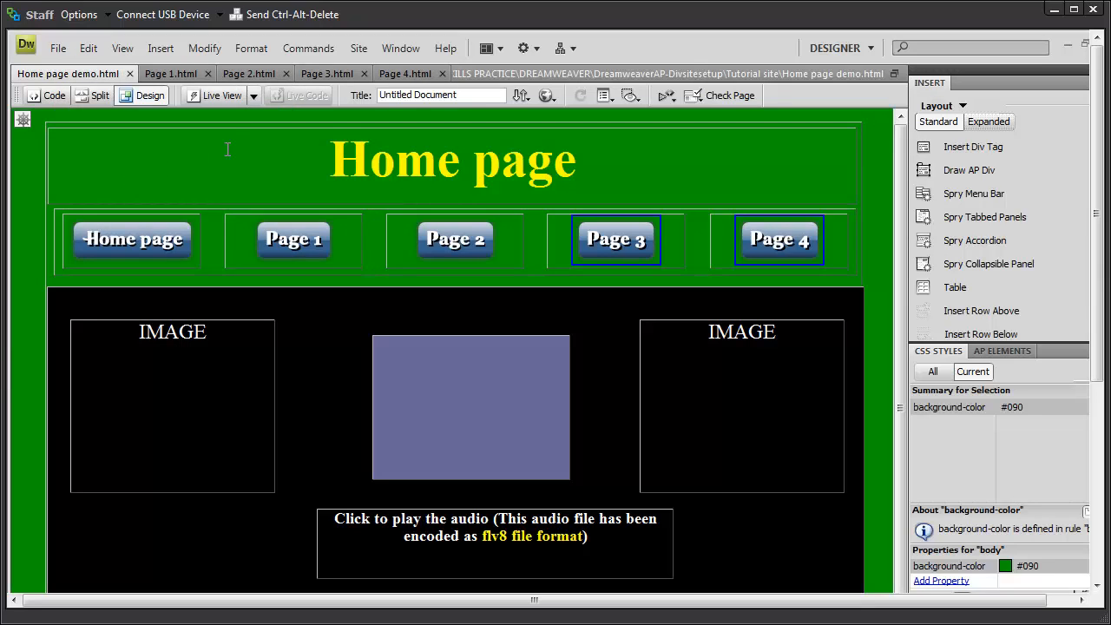
left_click(555, 97)
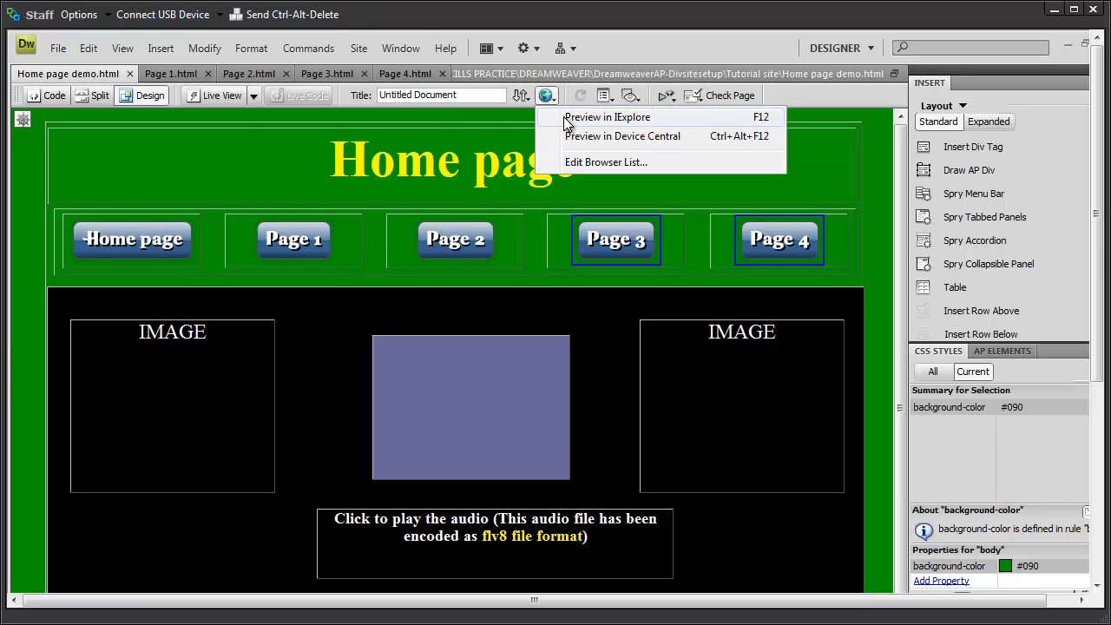
left_click(565, 123)
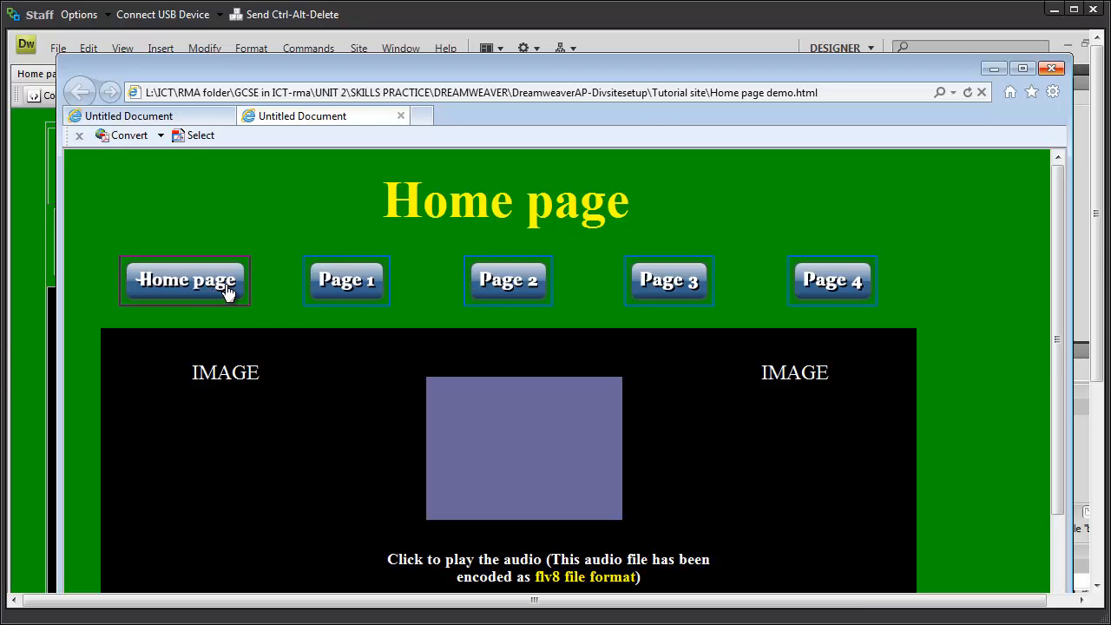
left_click(348, 290)
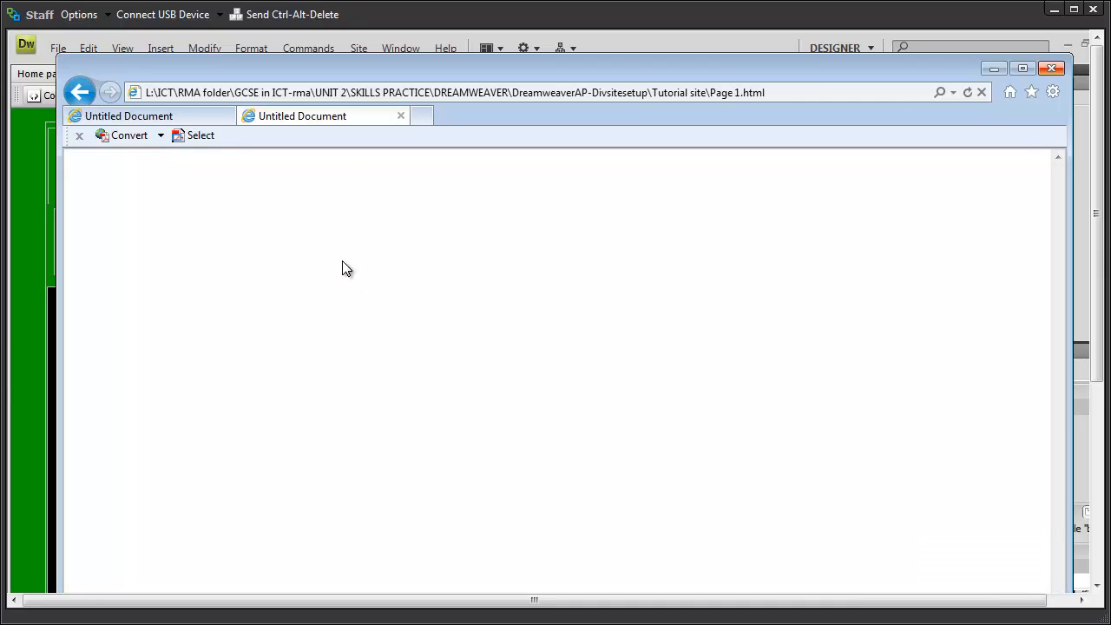
left_click(81, 91)
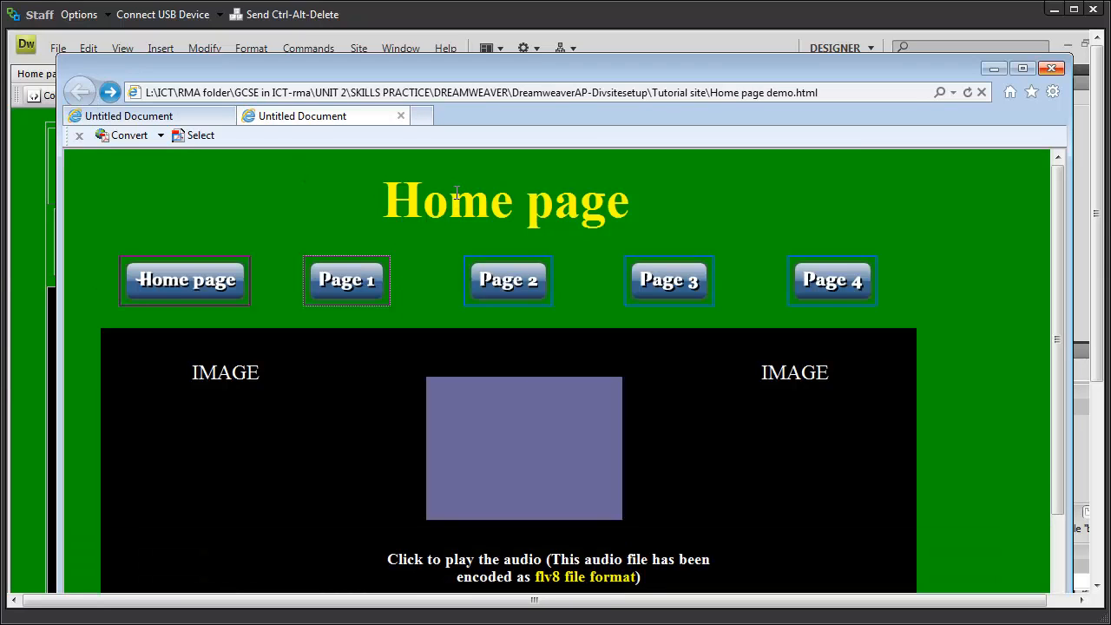
left_click(1051, 71)
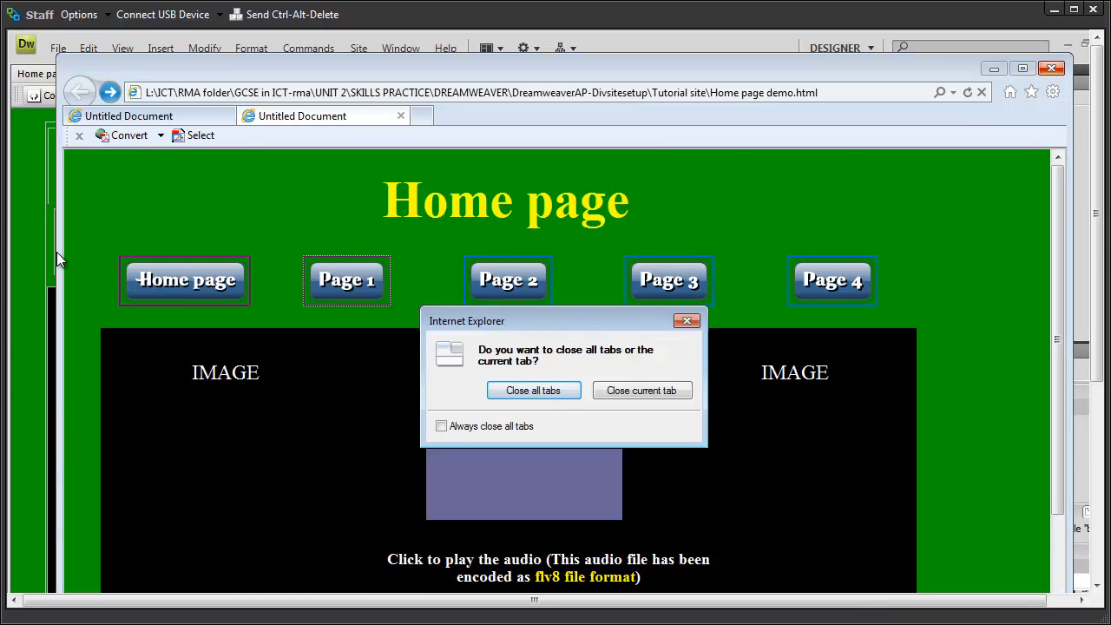
key("Return")
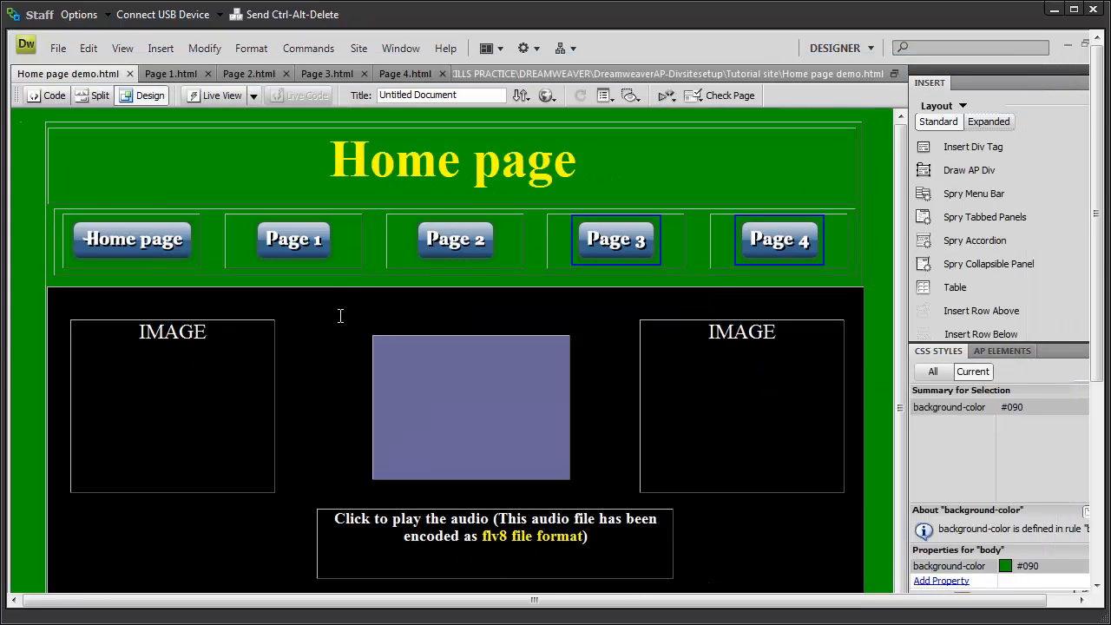
left_click(340, 316)
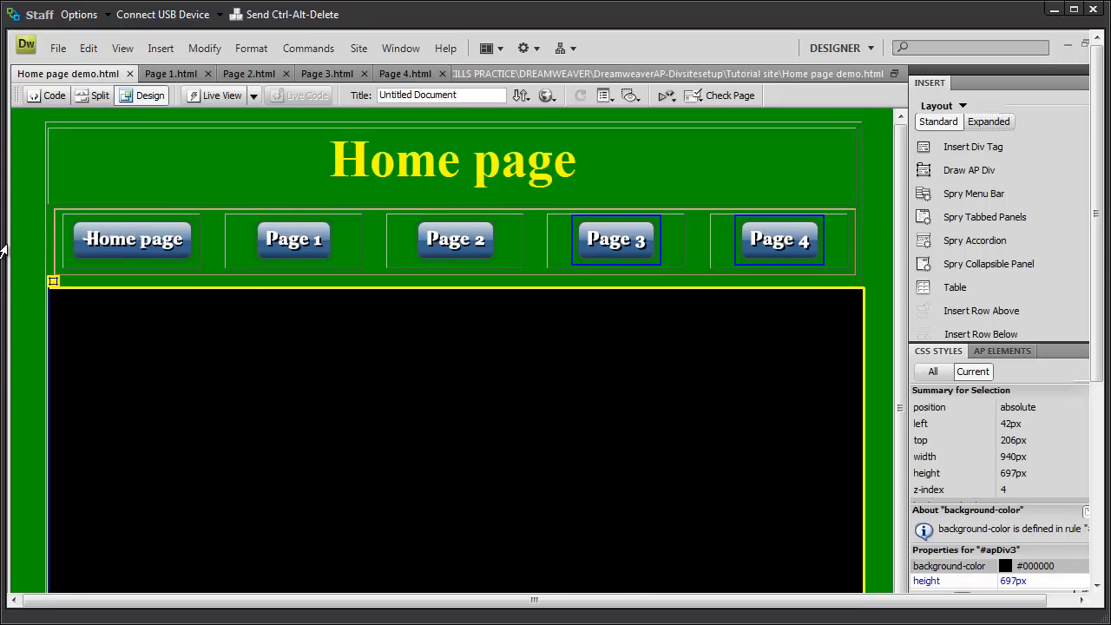
Step: Close the Page 4, Page 3, Page 2 and Page 1 document tabs
left_click(24, 230)
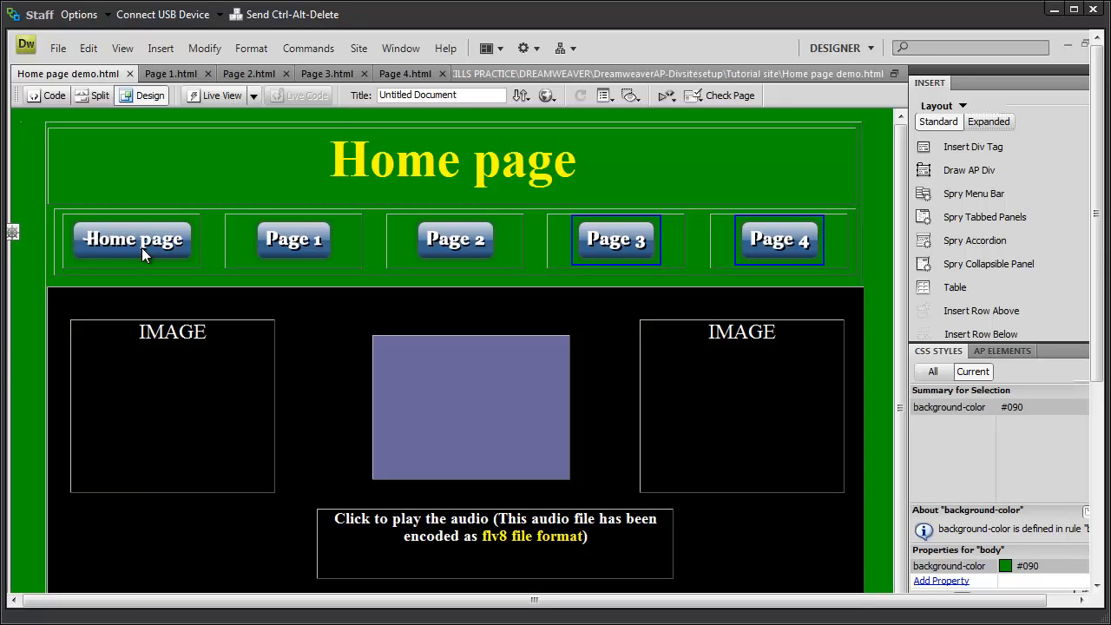
left_click(441, 73)
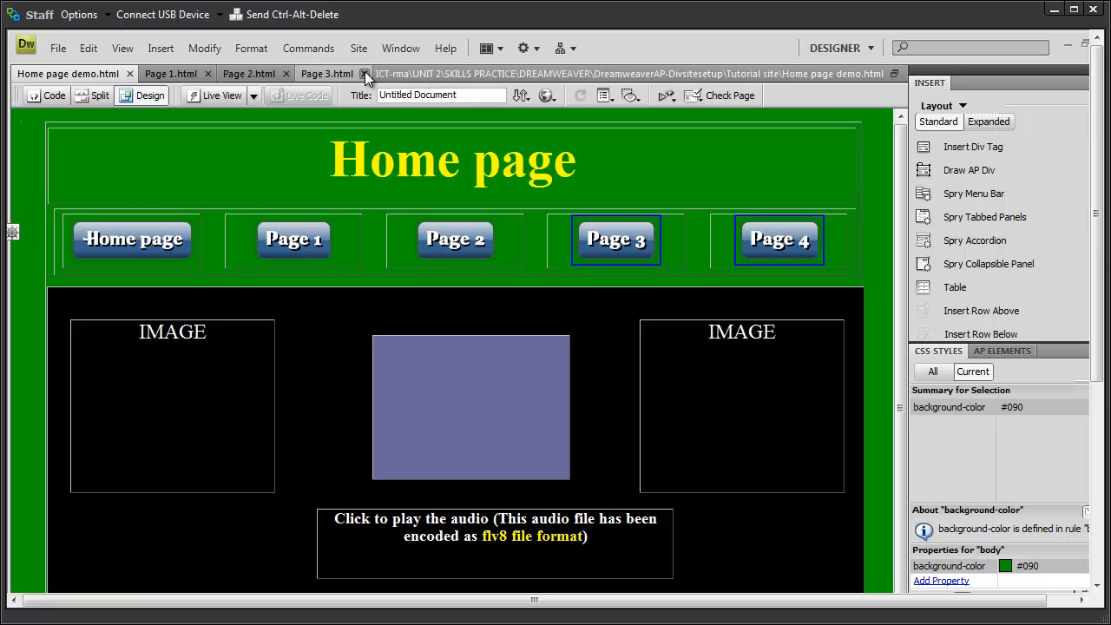
left_click(285, 72)
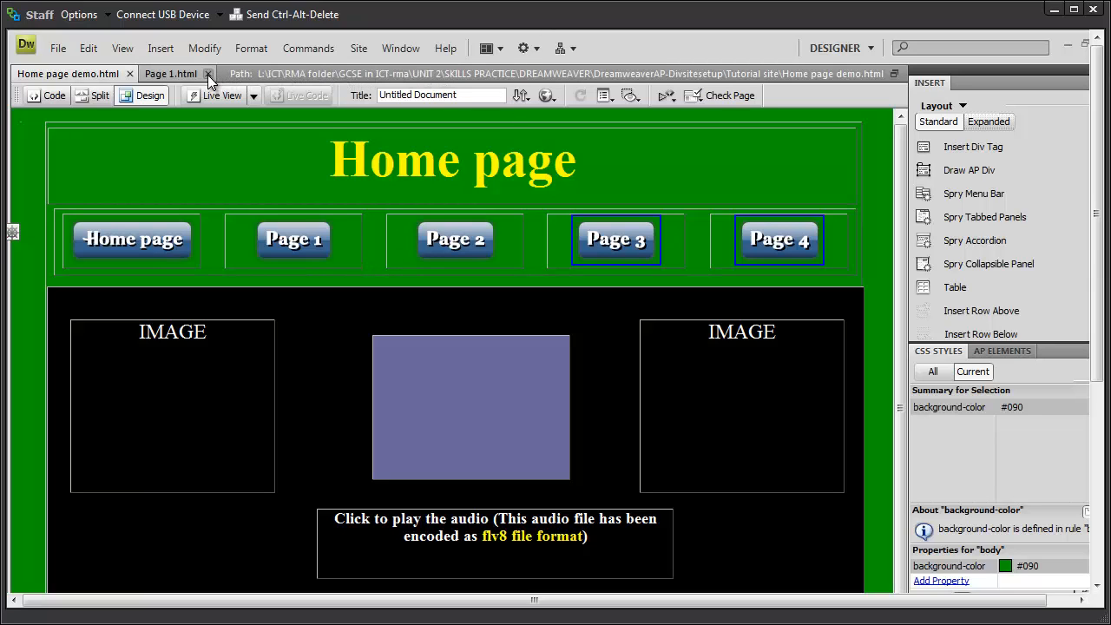
left_click(207, 74)
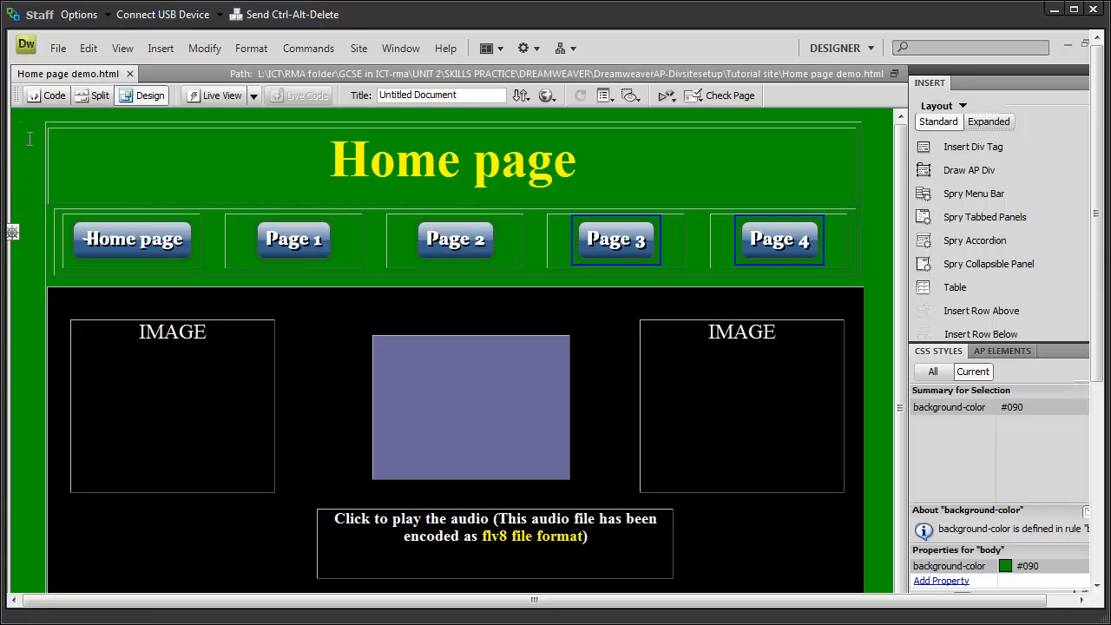
Step: Save the home page as Page 1.html, overwriting the existing file
left_click(59, 49)
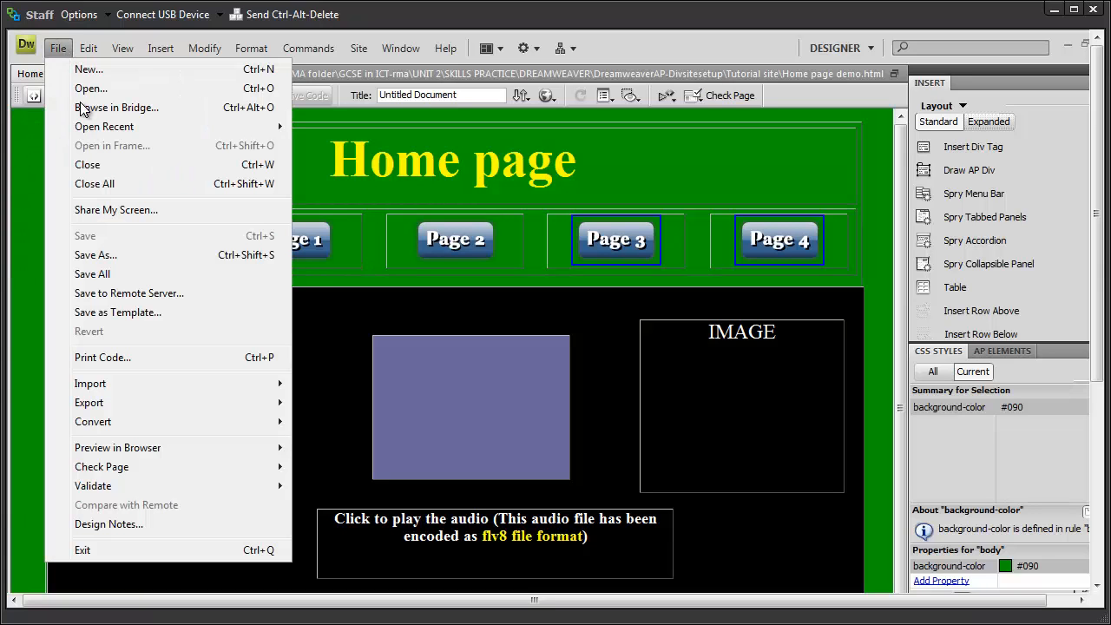
left_click(97, 254)
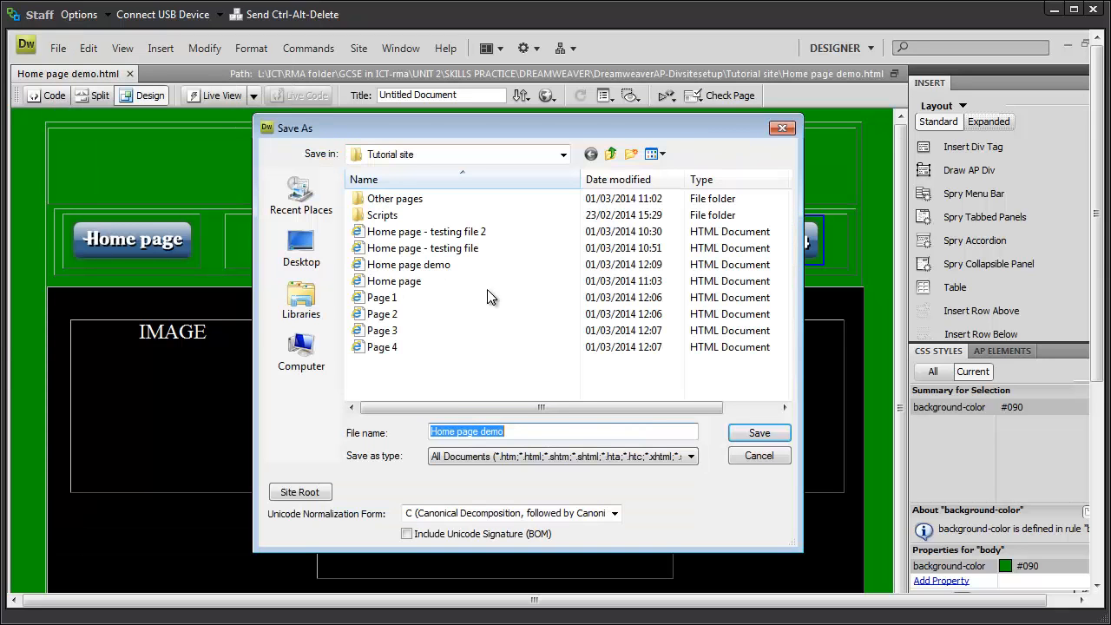
left_click(382, 300)
left_click(755, 436)
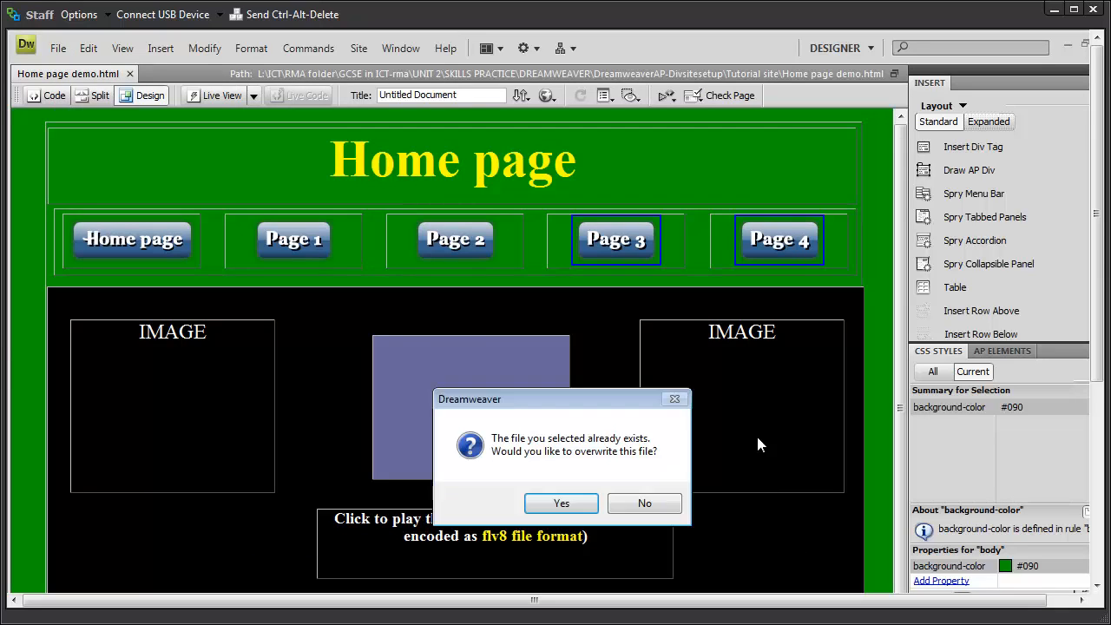
left_click(578, 510)
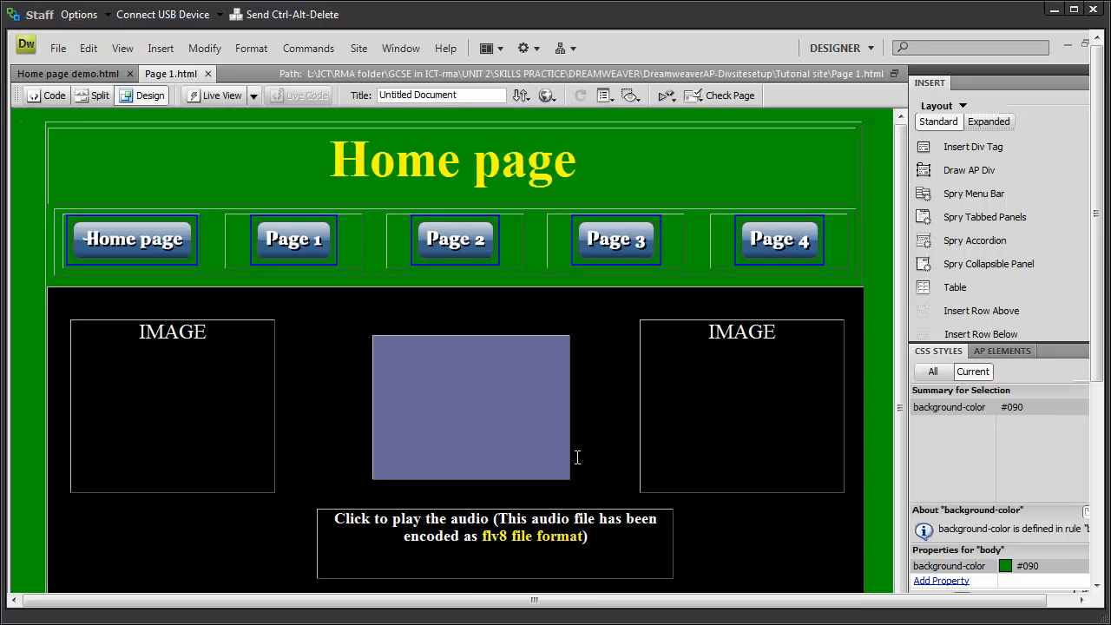
Step: Change the heading to 'Page 1' and save the page
left_click(498, 167)
left_click_drag(461, 165, 273, 164)
key("Delete")
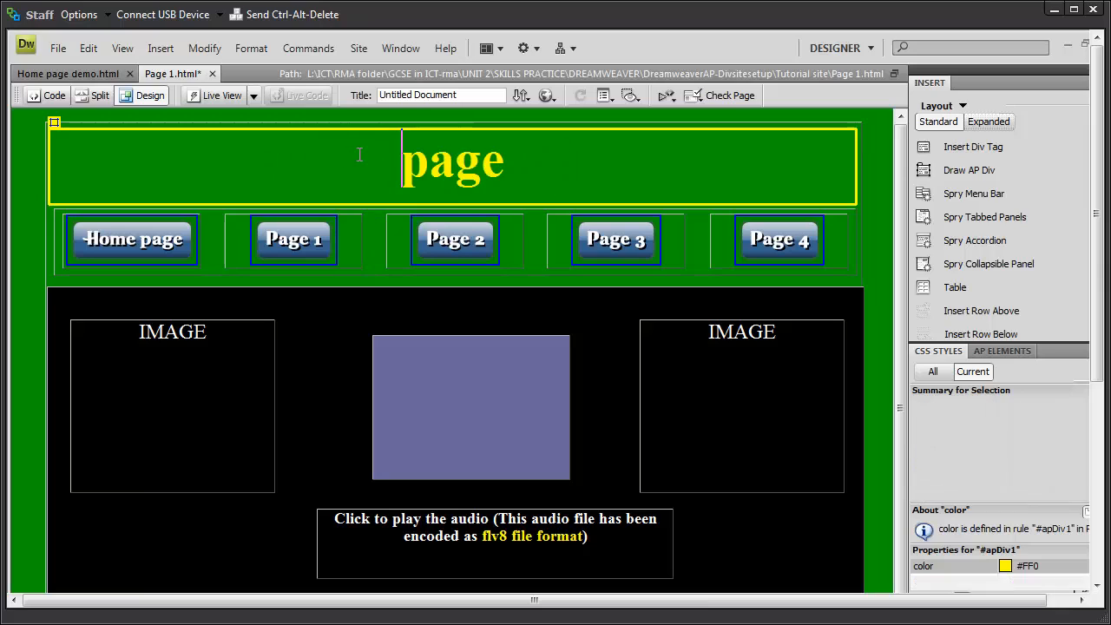
key("Delete")
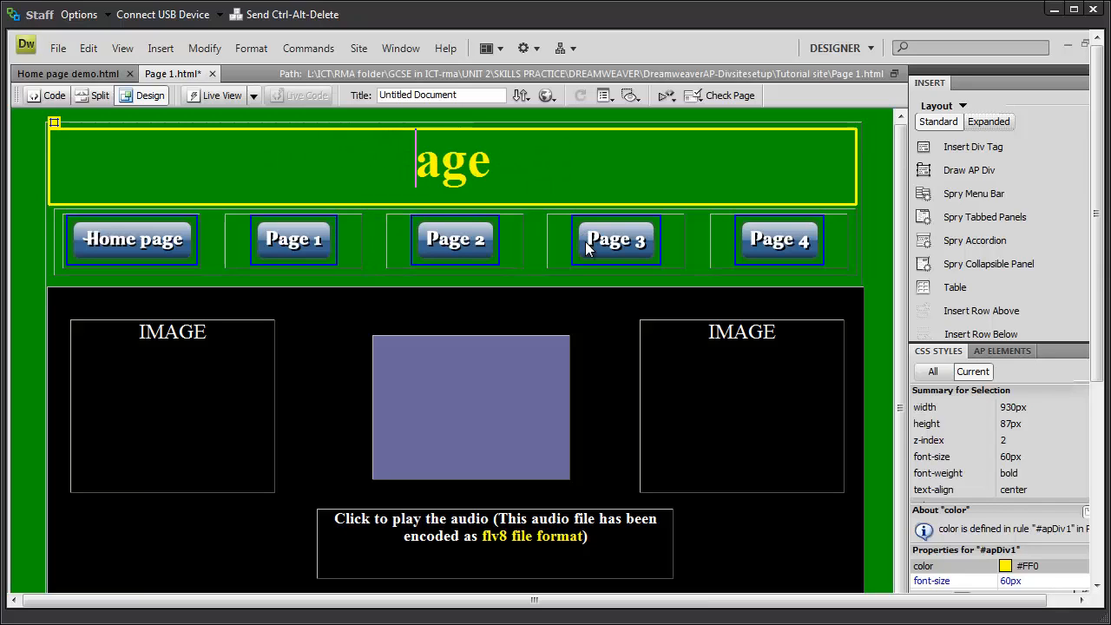
type("P")
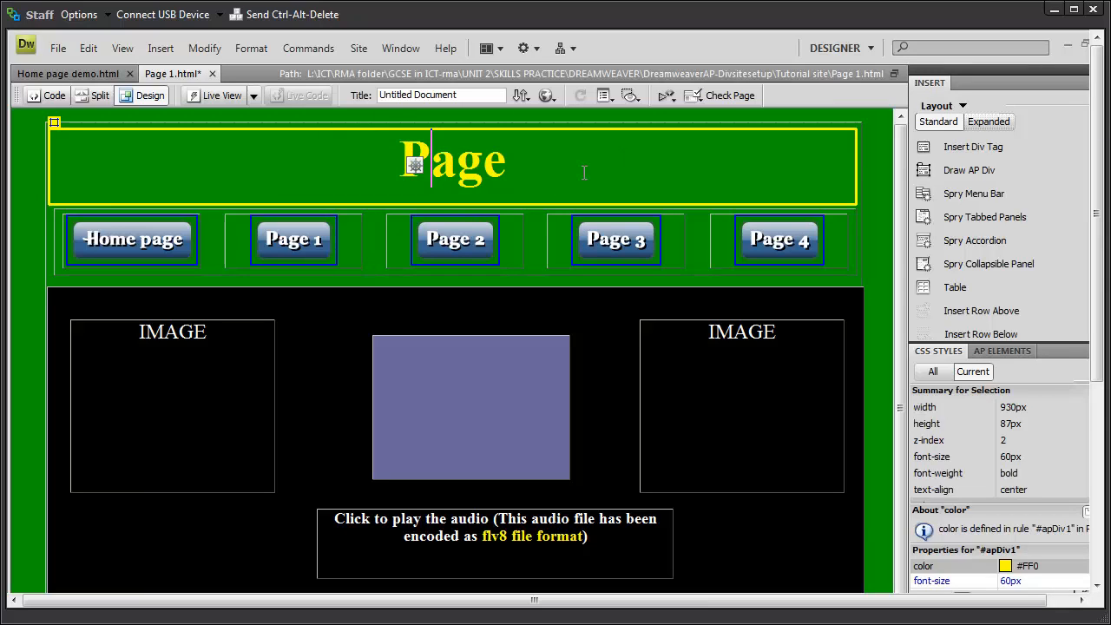
key("End")
type("1")
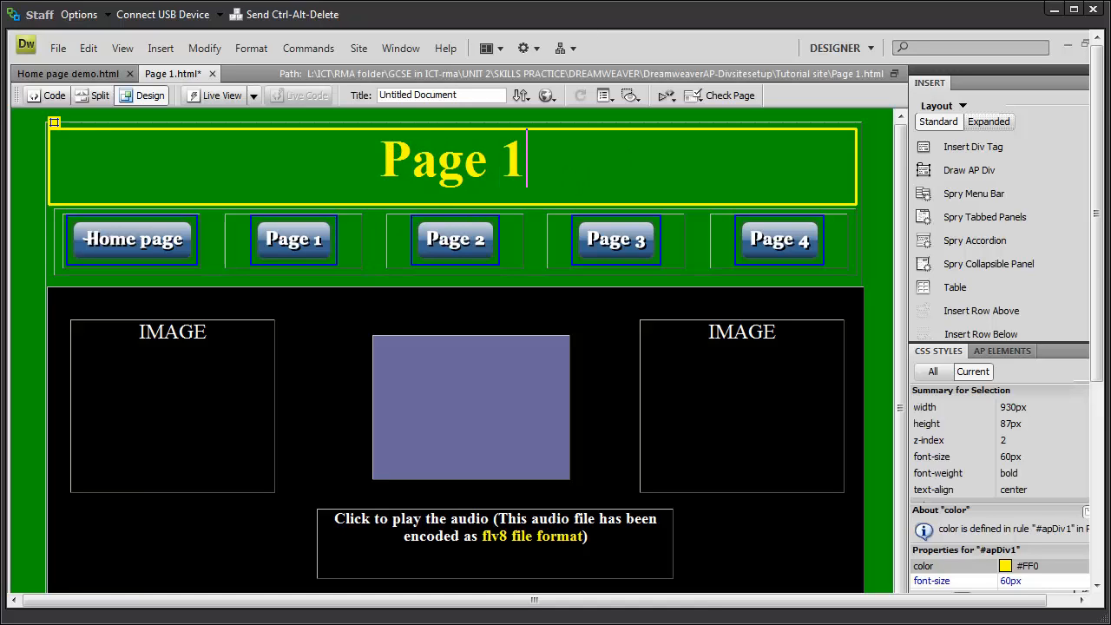
left_click(58, 49)
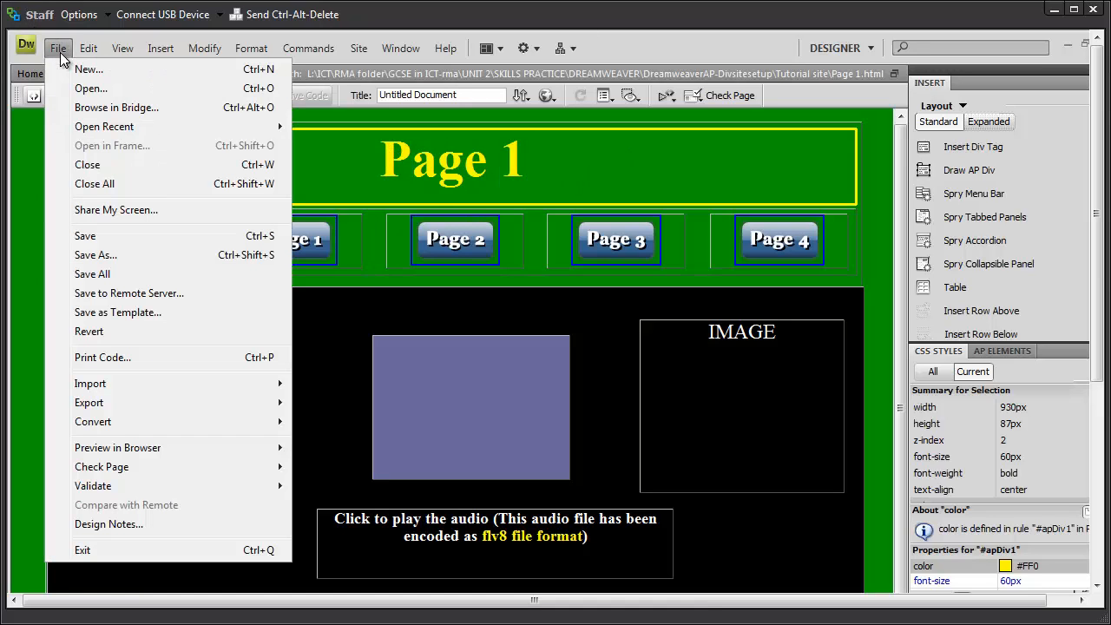
left_click(95, 237)
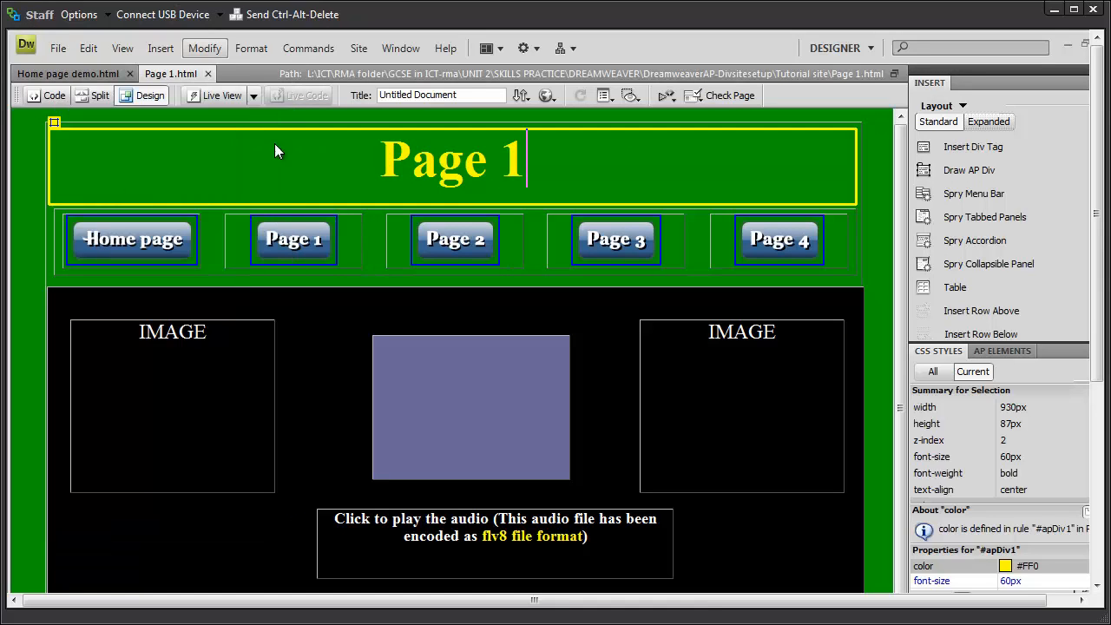
left_click(35, 167)
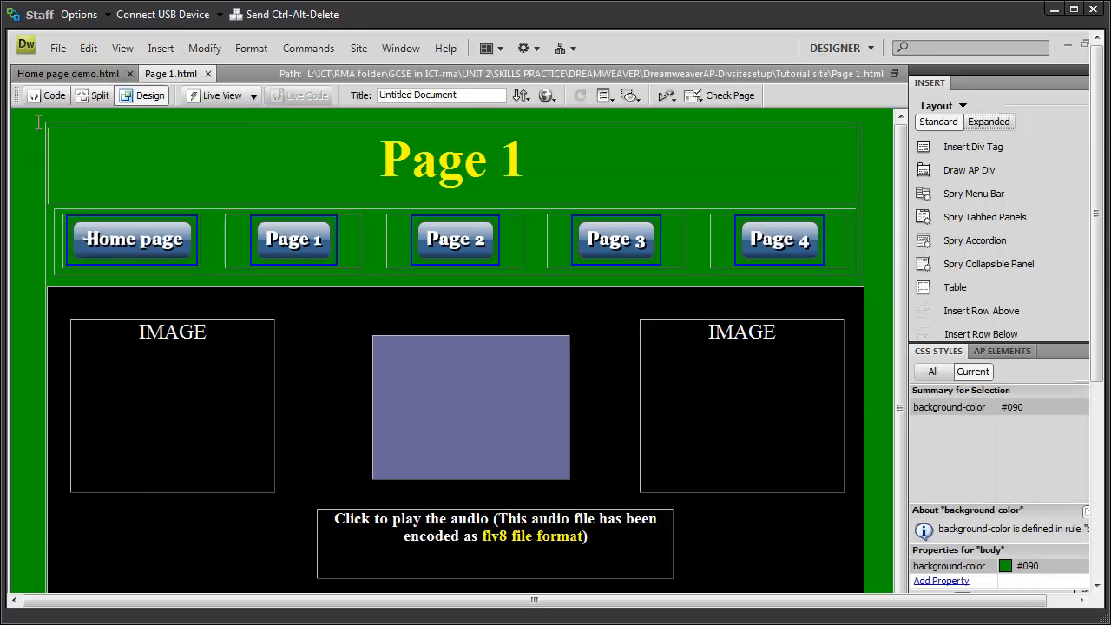
Step: Save the page as Page 2.html, overwriting the existing file
left_click(58, 48)
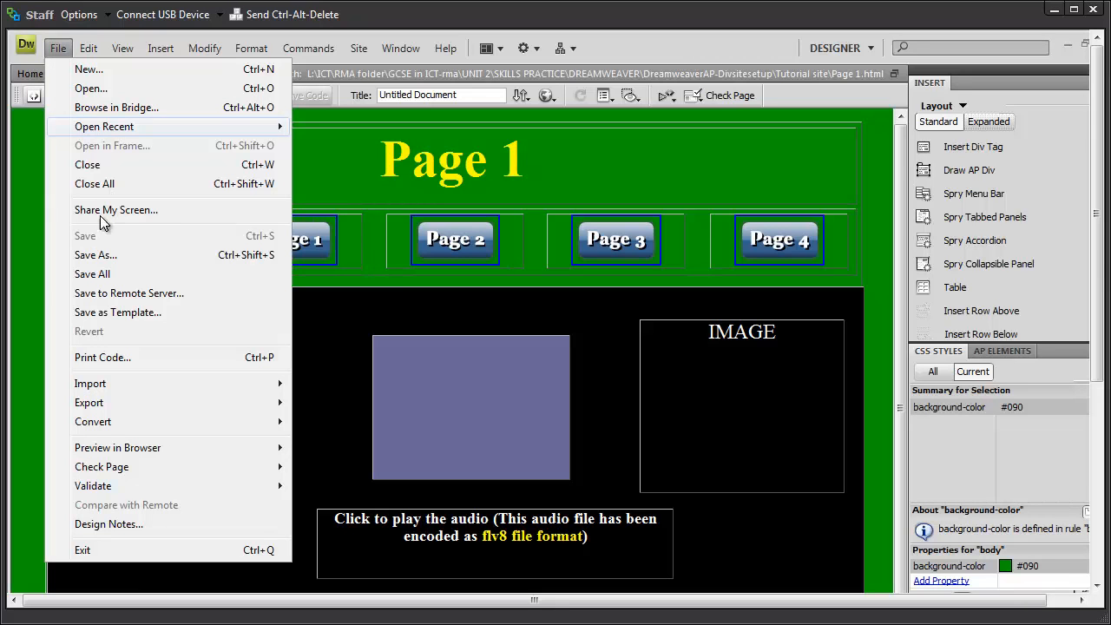
left_click(97, 256)
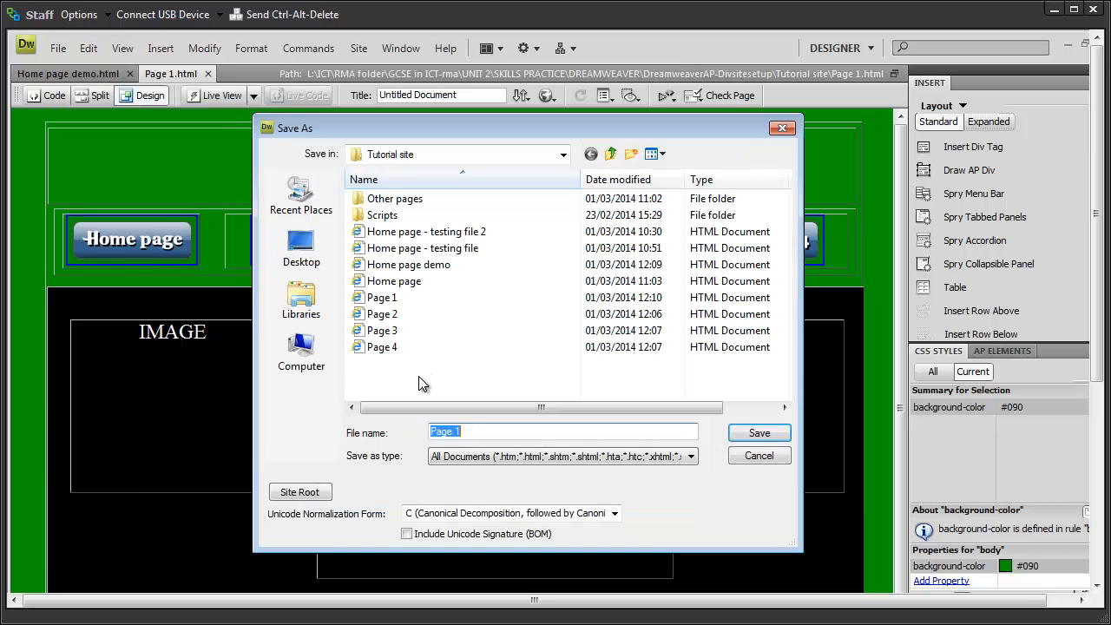
left_click(382, 313)
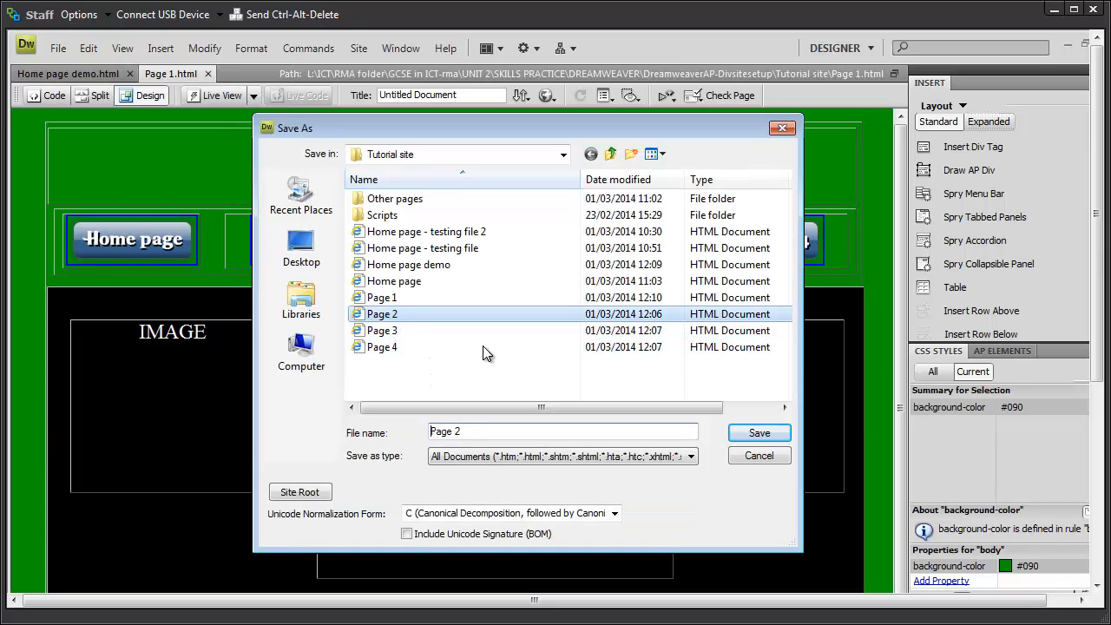
left_click(759, 433)
left_click(569, 505)
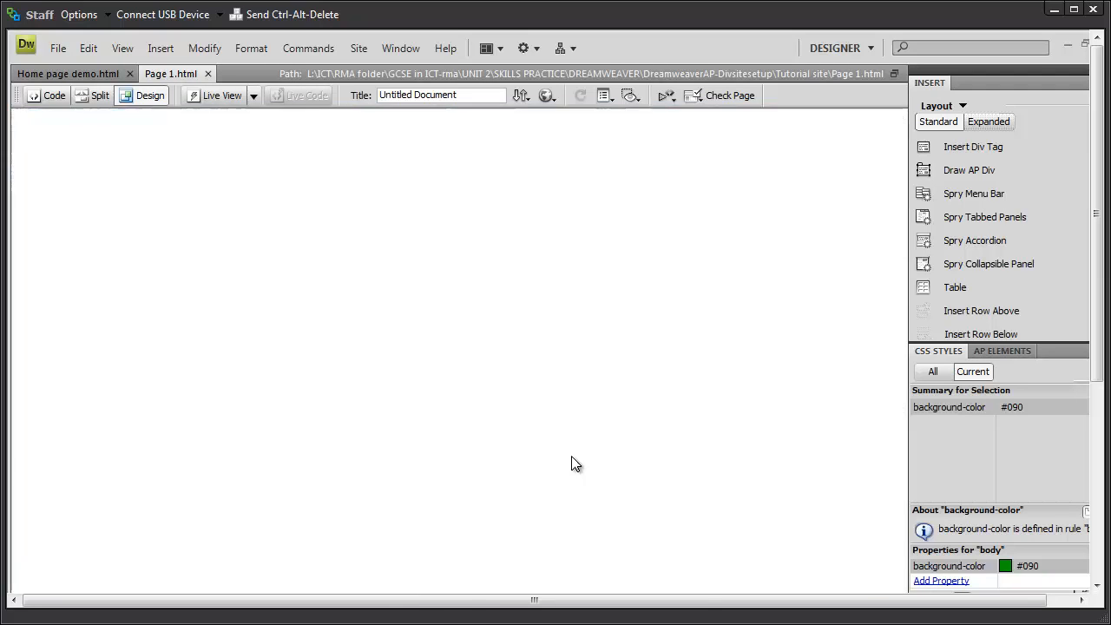
Step: Change the heading to 'Page 2' and save the page
left_click(531, 163)
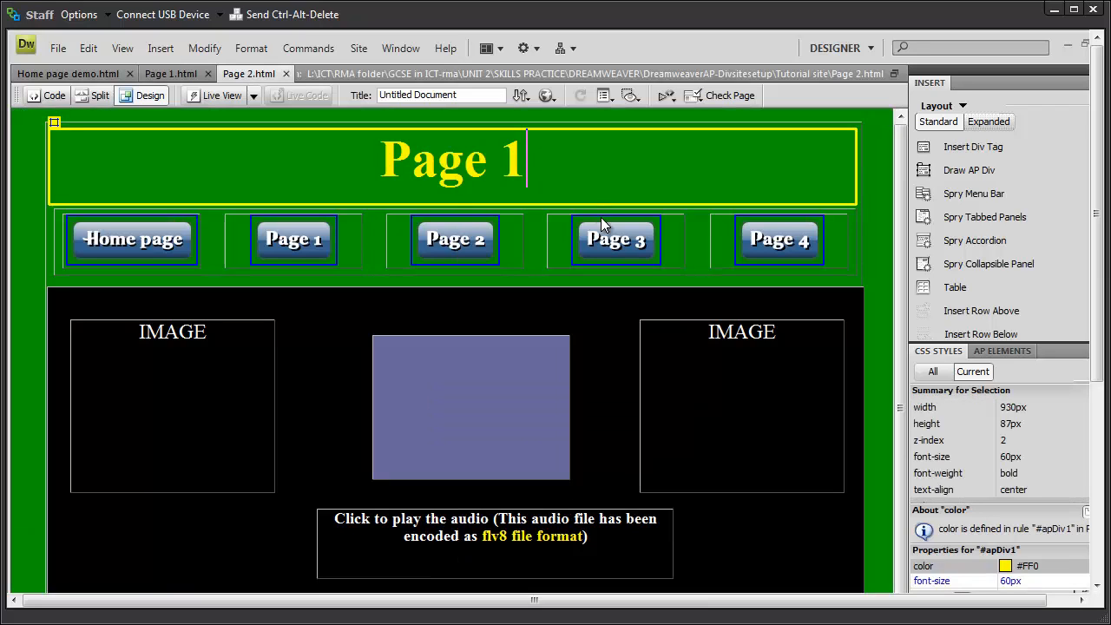
key("BackSpace")
type("2")
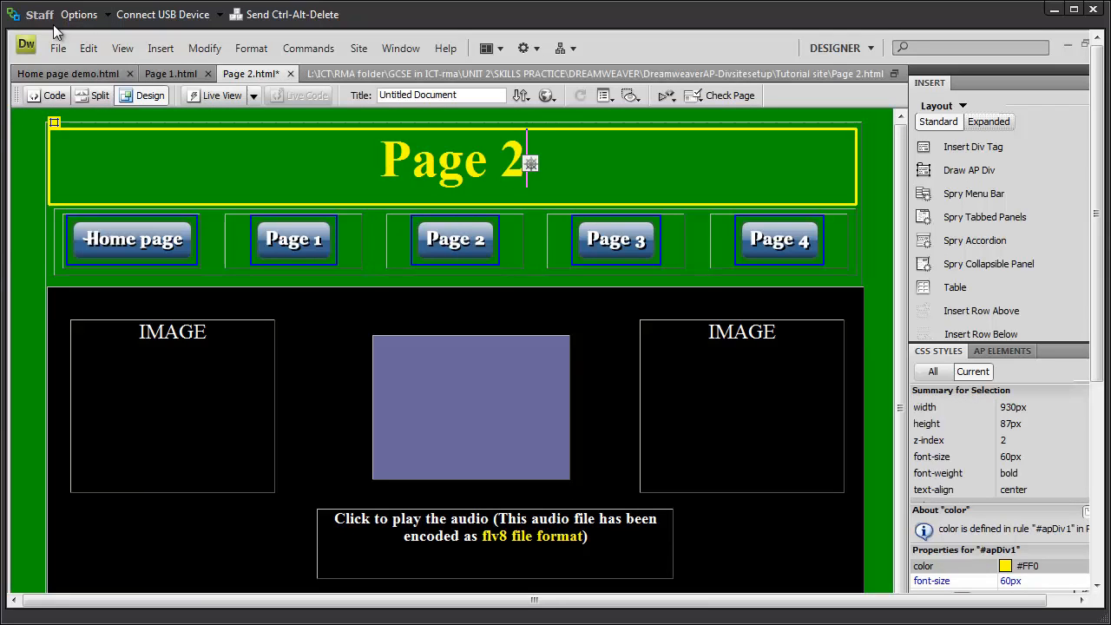
left_click(57, 50)
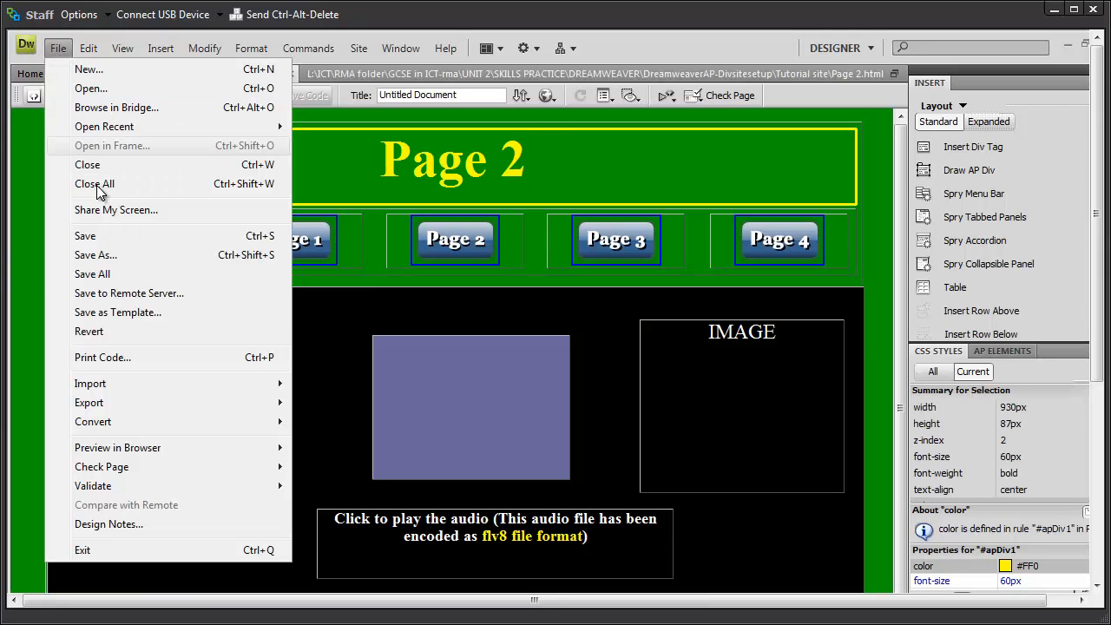
left_click(87, 240)
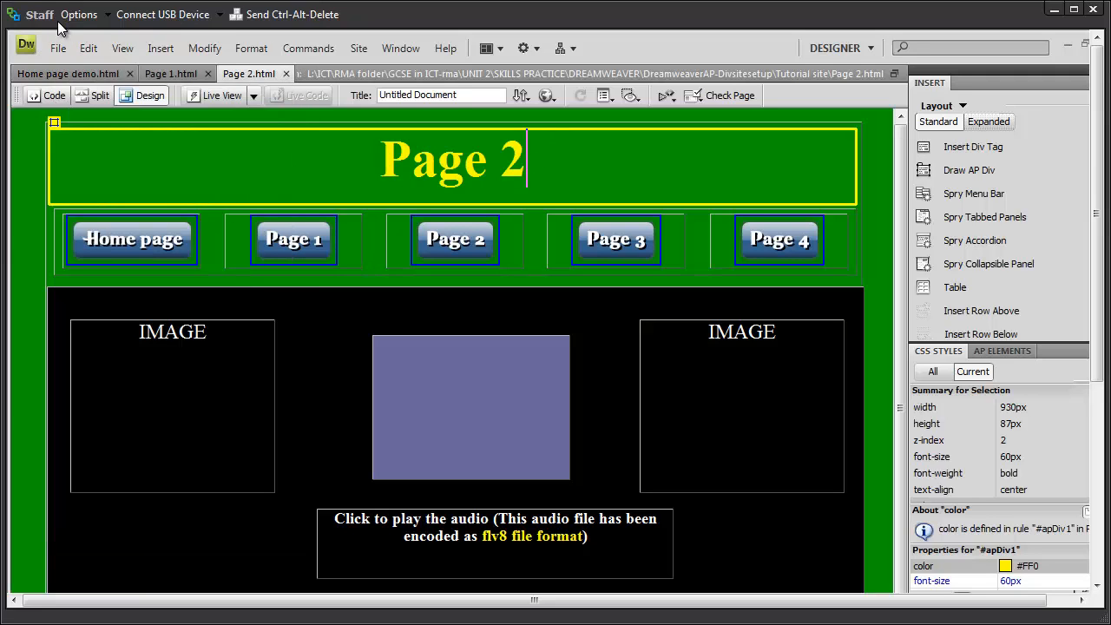
left_click(57, 49)
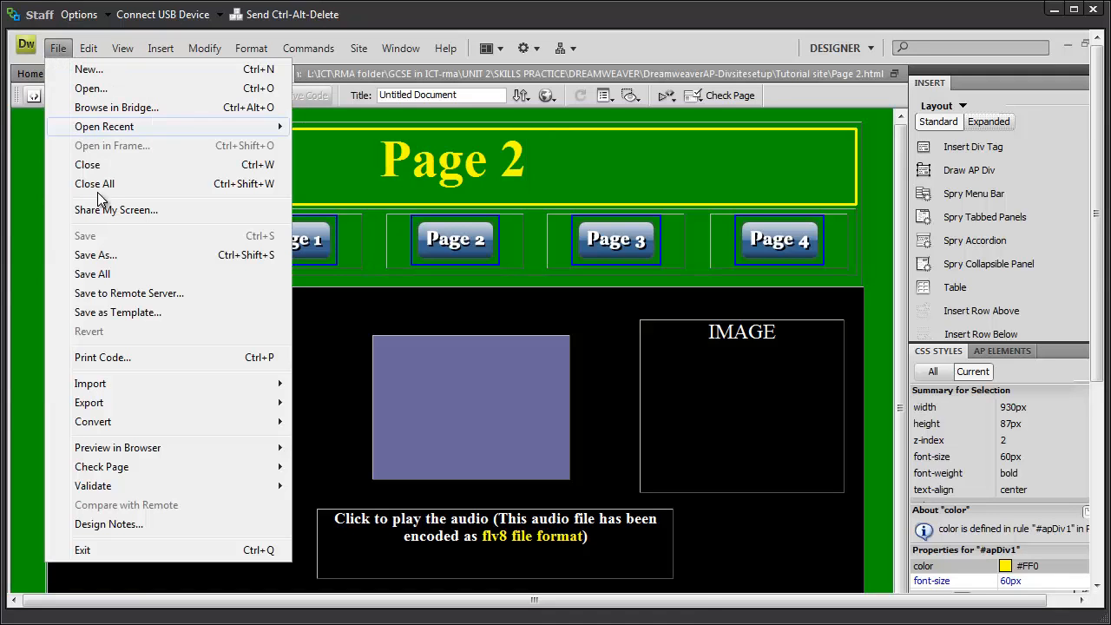
Step: Save the page as Page 3.html, overwriting the existing file
left_click(89, 258)
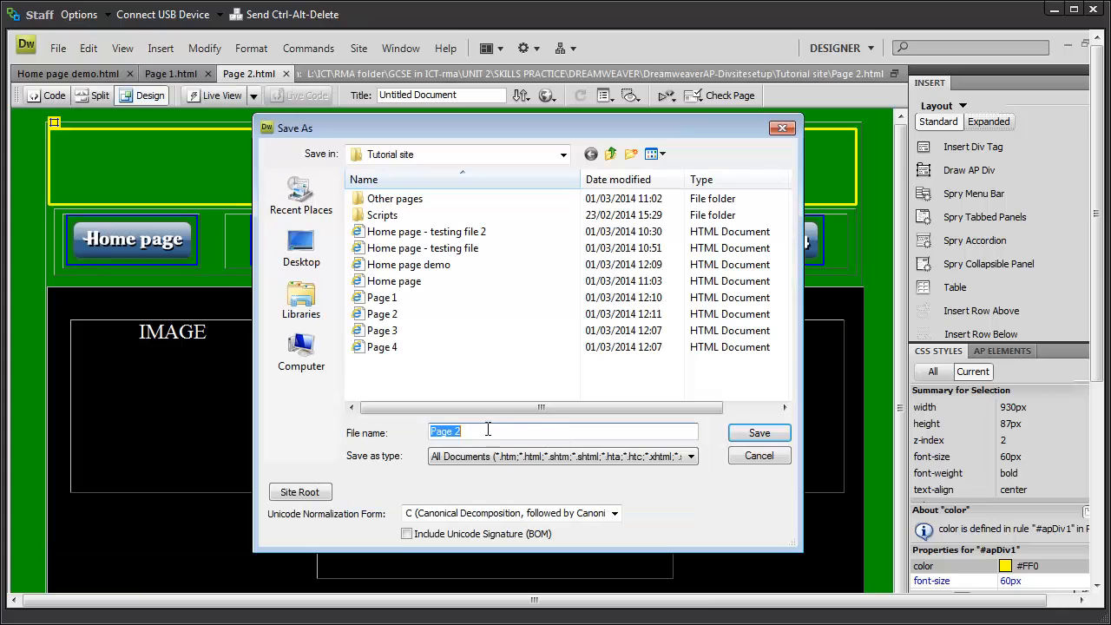
left_click(386, 332)
left_click(473, 432)
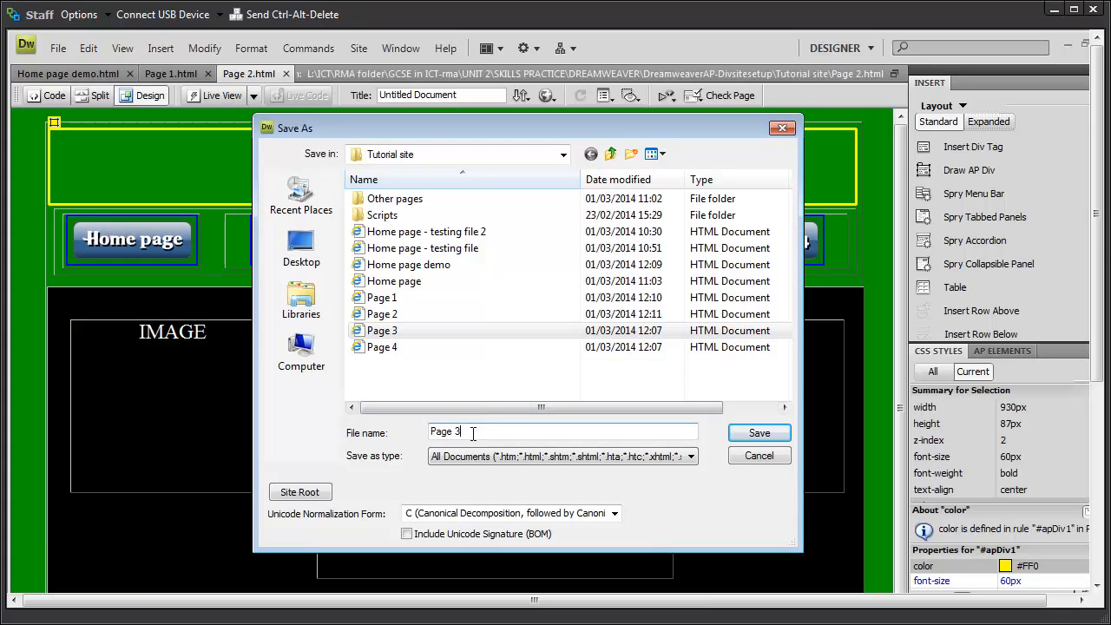
key("BackSpace")
type("3")
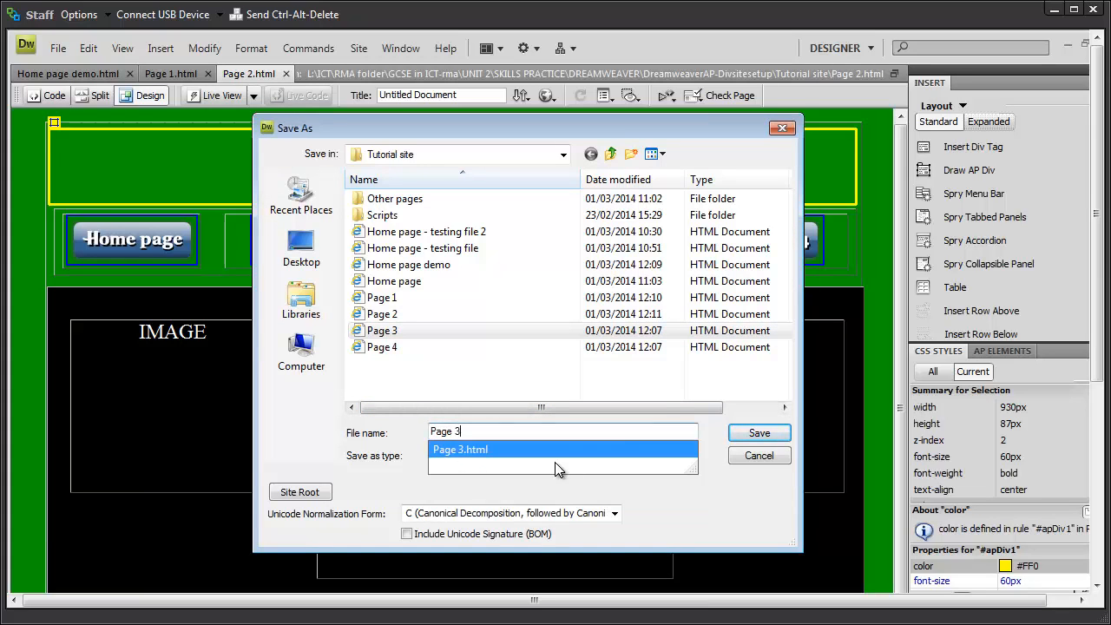
left_click(760, 432)
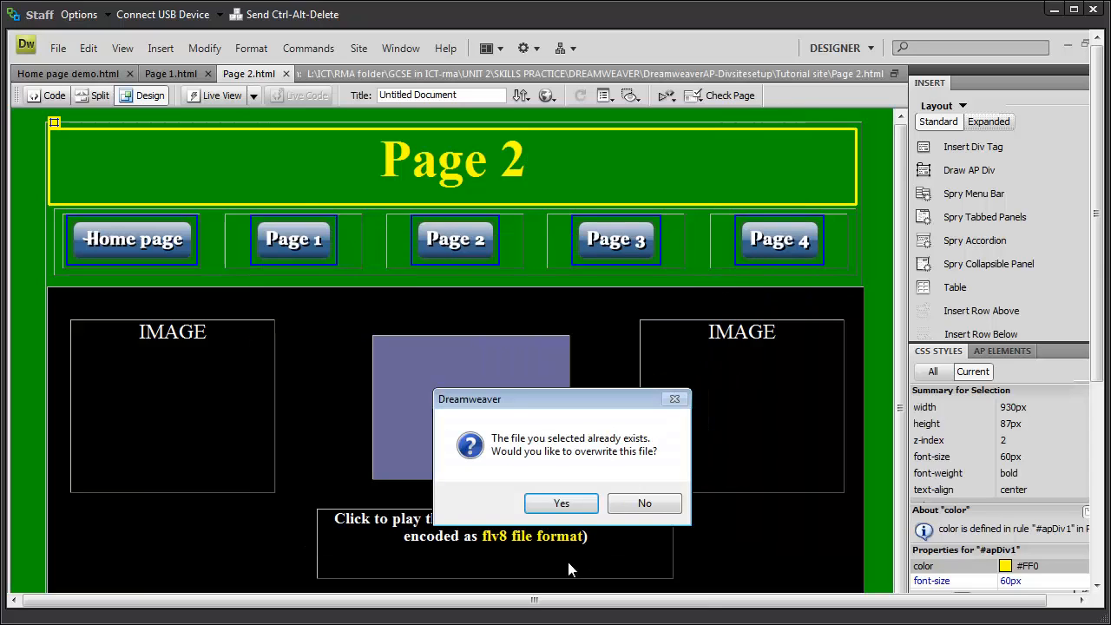
left_click(566, 505)
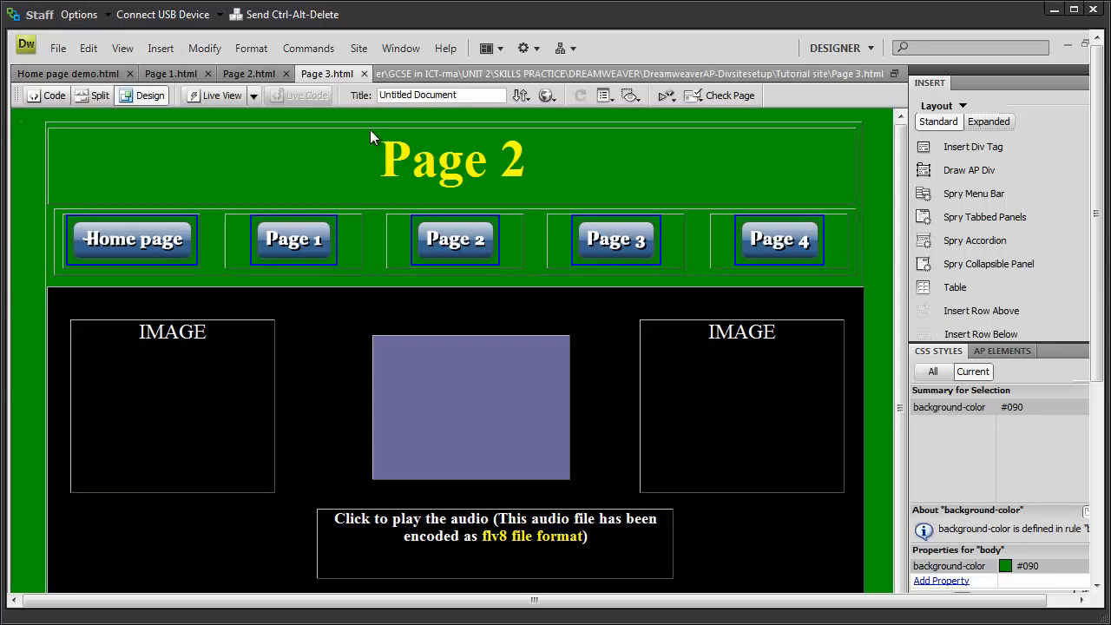
Step: Change the heading to 'Page 3' and save the page
left_click(597, 190)
key("BackSpace")
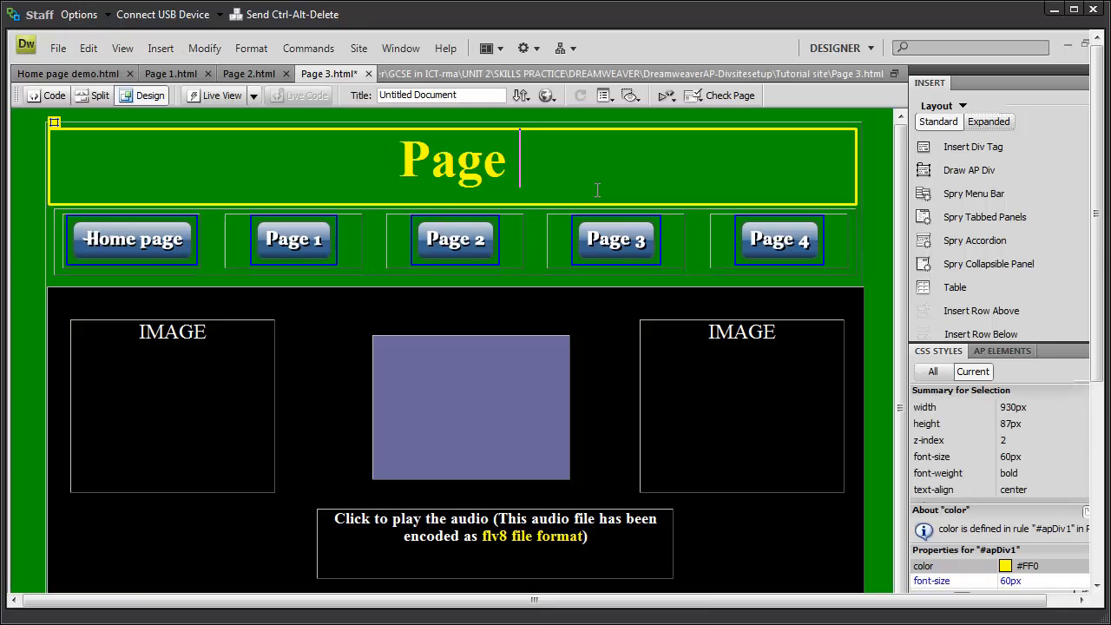
type("3")
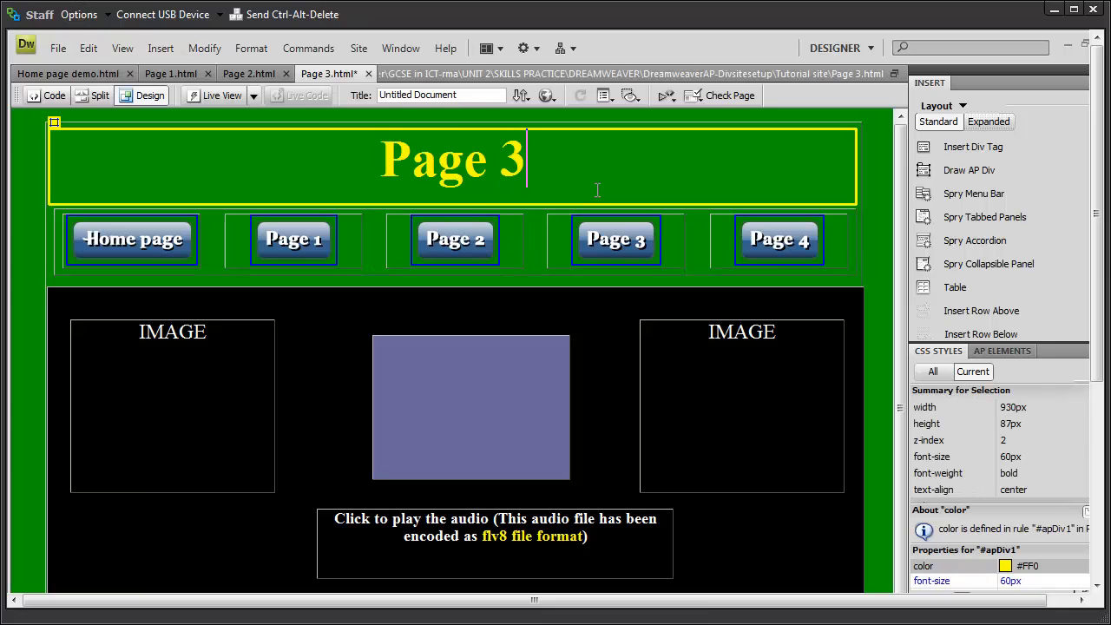
left_click(57, 47)
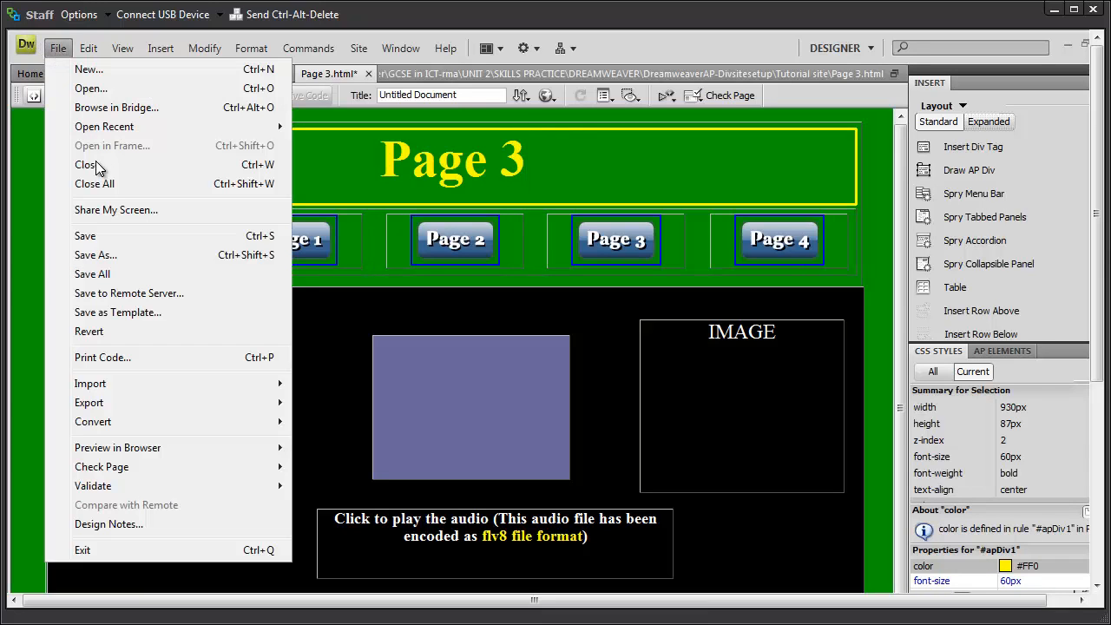
left_click(87, 236)
left_click(58, 49)
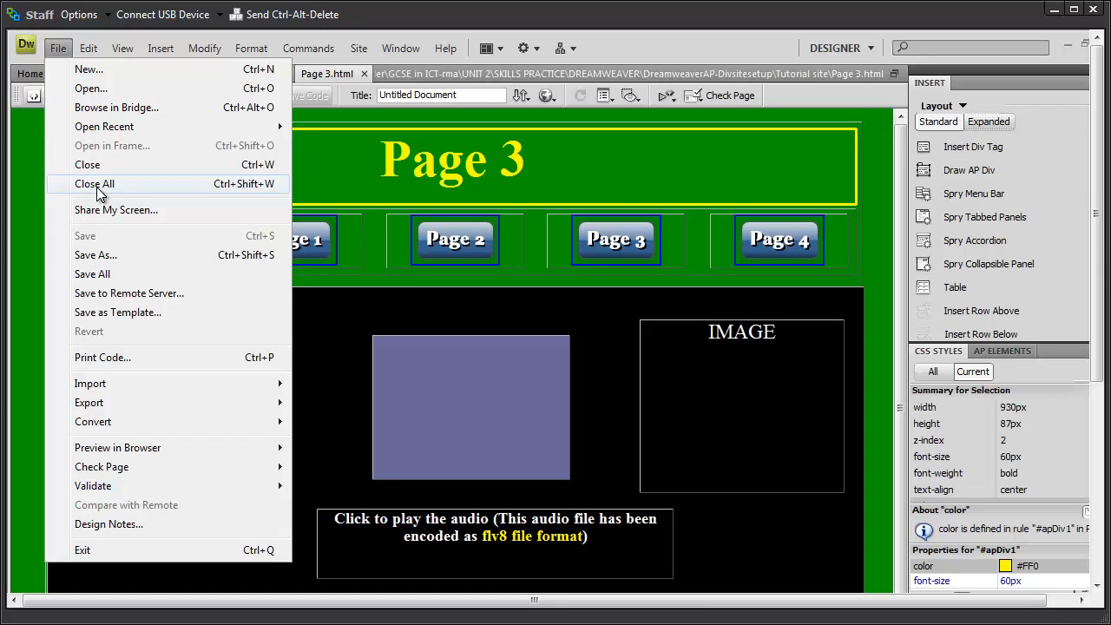
Step: Save the page as Page 4.html, overwriting the existing file
left_click(95, 256)
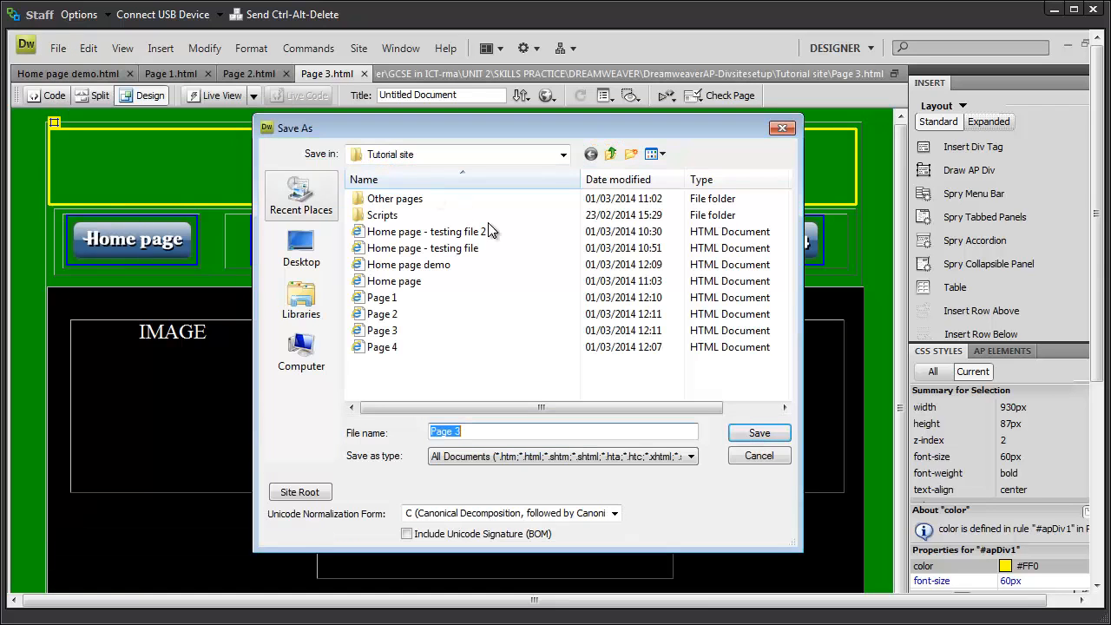
left_click(382, 347)
left_click(759, 433)
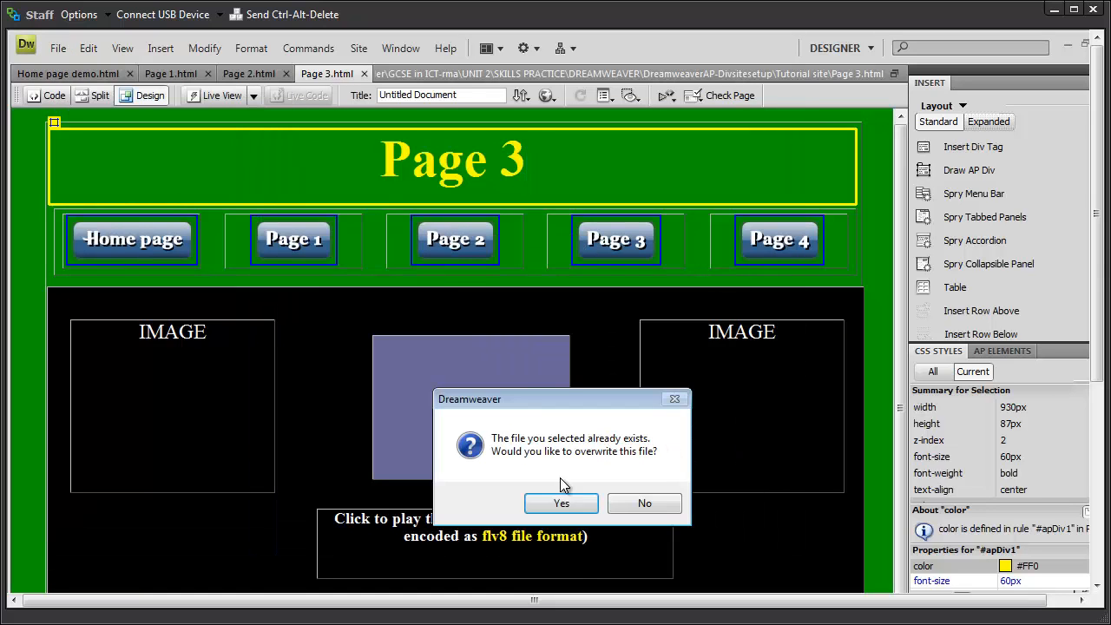
left_click(556, 504)
Step: Change the heading to 'Page 4' and save the page
left_click(552, 199)
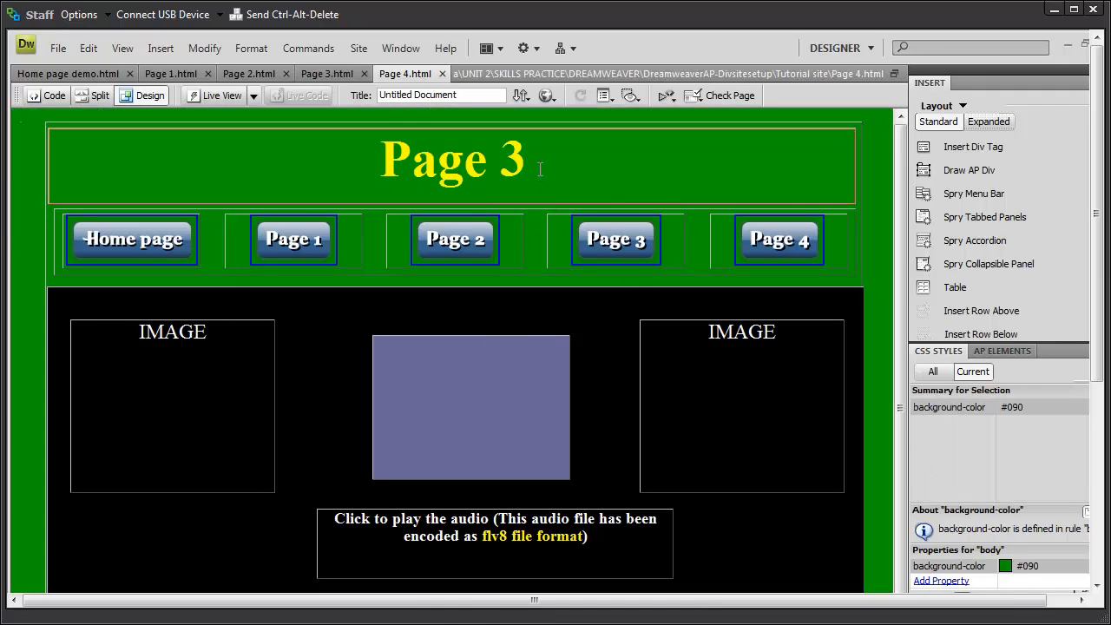
key("BackSpace")
type("4")
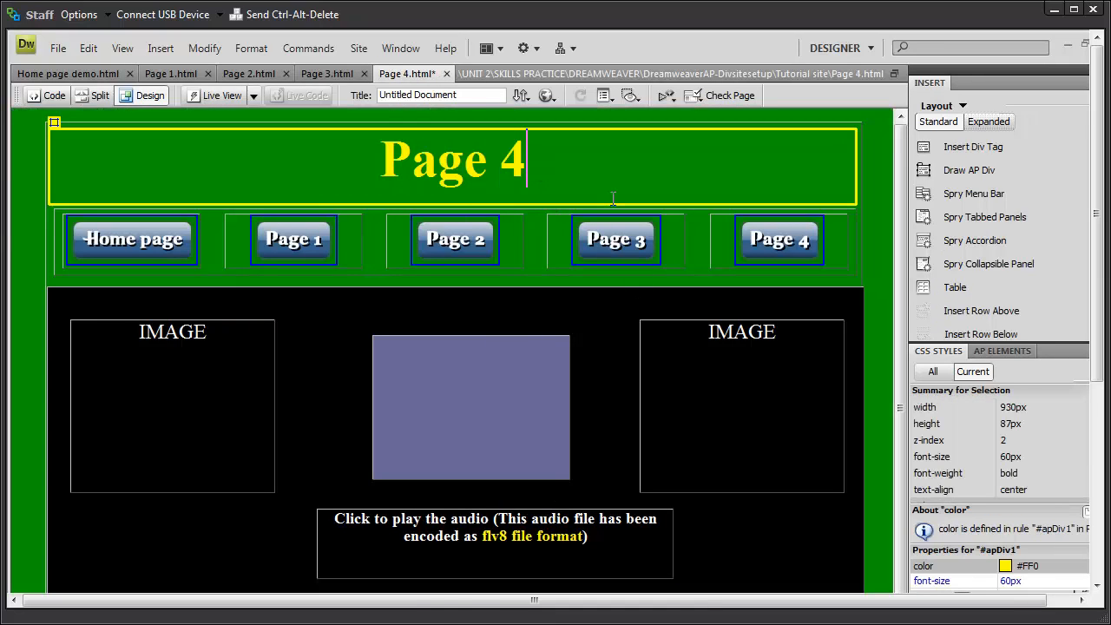
left_click(58, 49)
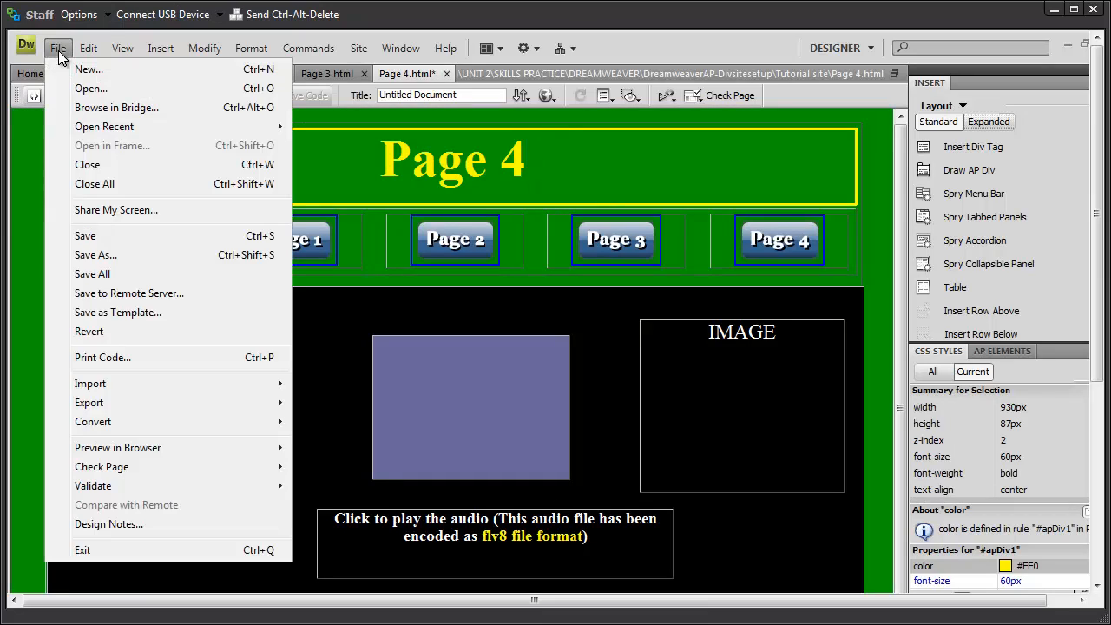
left_click(104, 274)
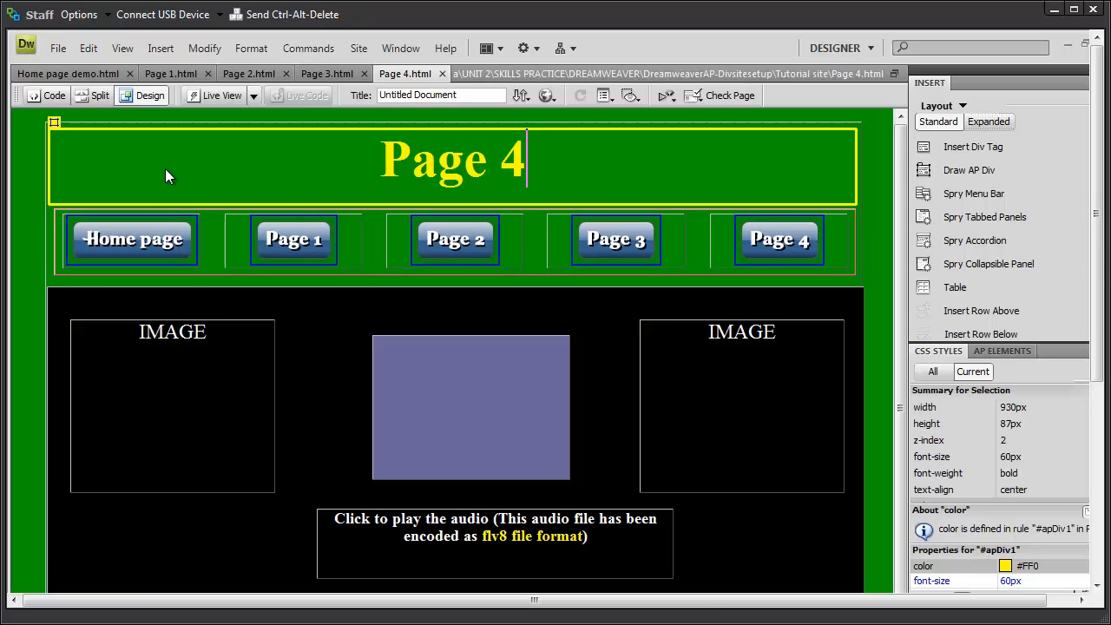
Step: Reopen Page 1.html from the Tutorial site folder
left_click(58, 49)
left_click(92, 89)
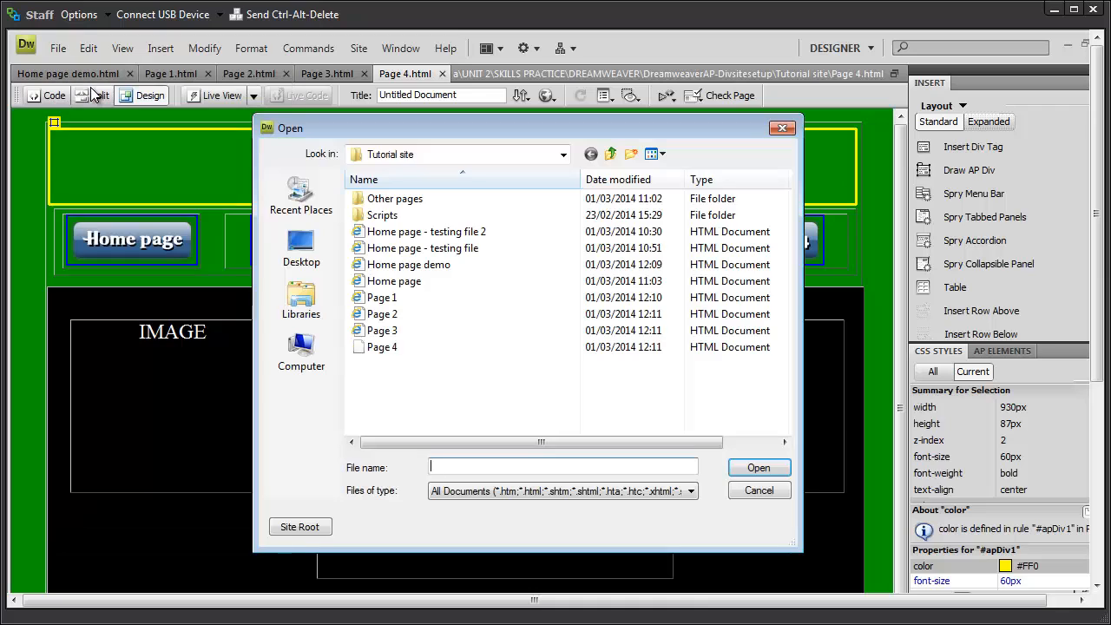
left_click(384, 299)
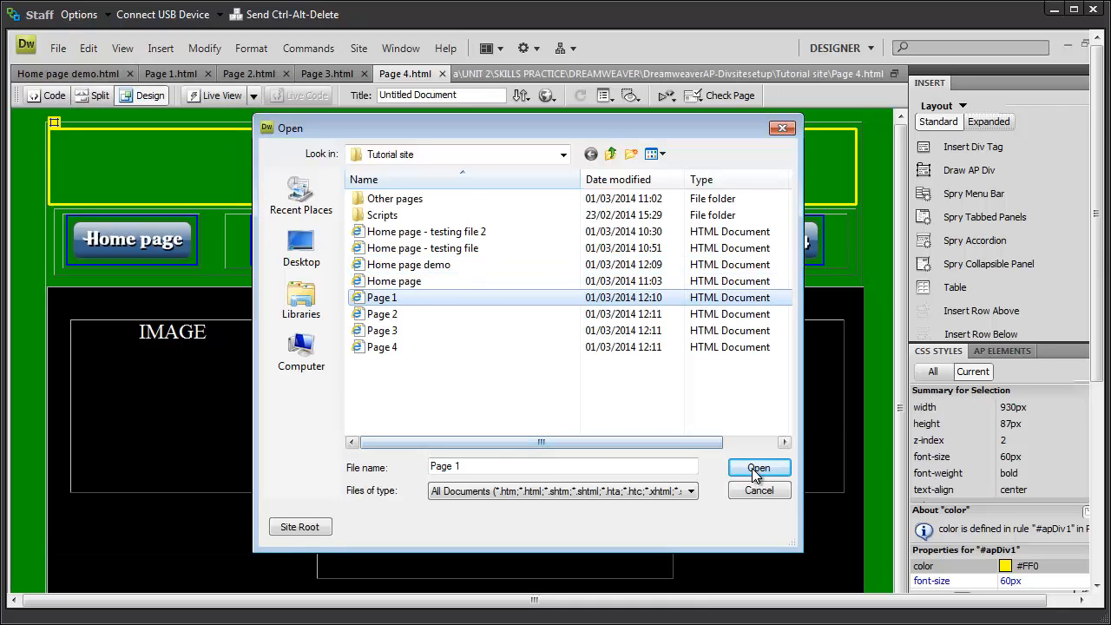
left_click(752, 468)
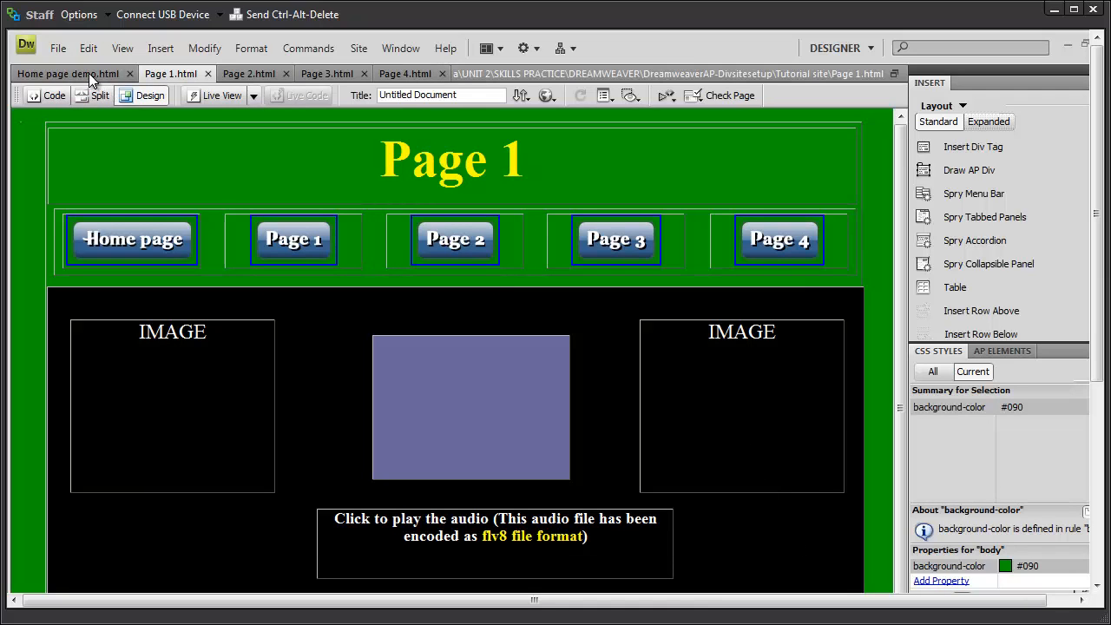
Step: Reopen Page 2.html from the Tutorial site folder
left_click(59, 49)
left_click(75, 81)
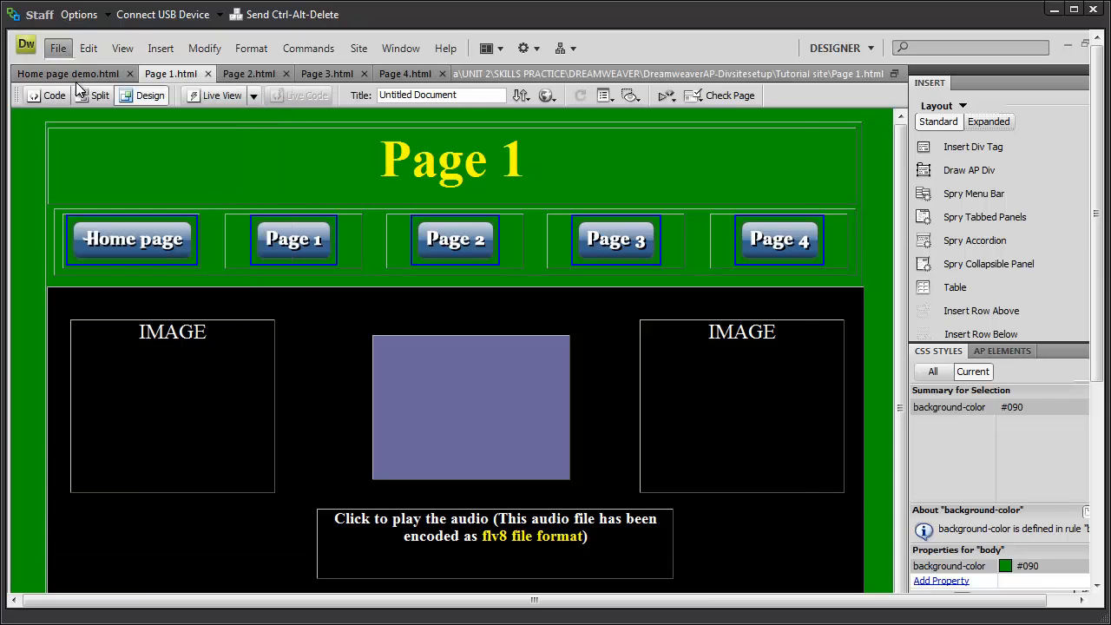
left_click(382, 314)
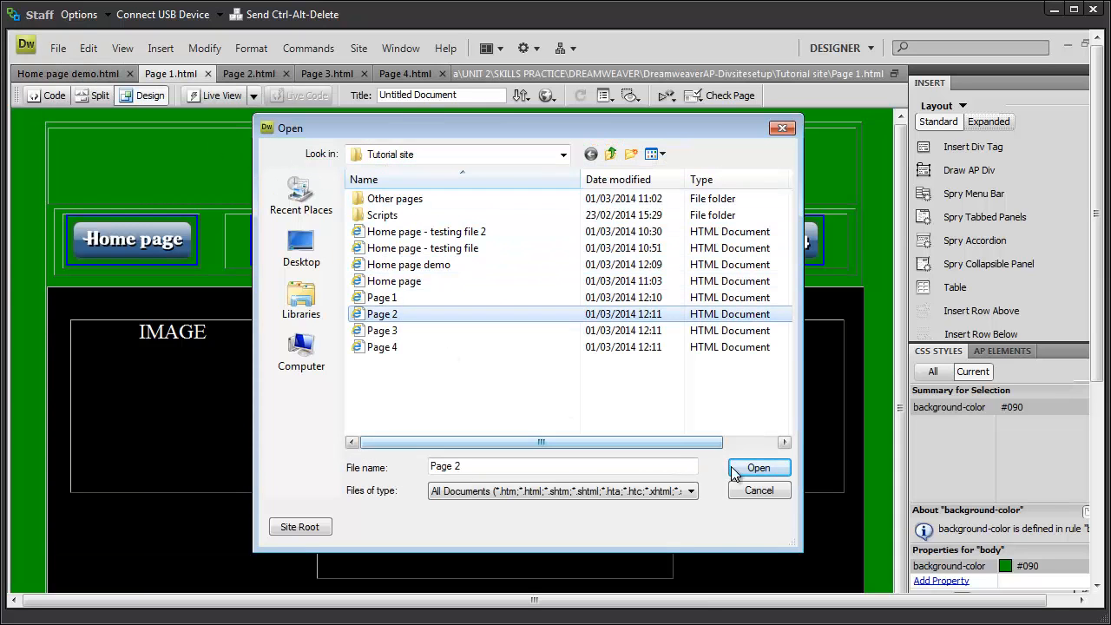
left_click(755, 468)
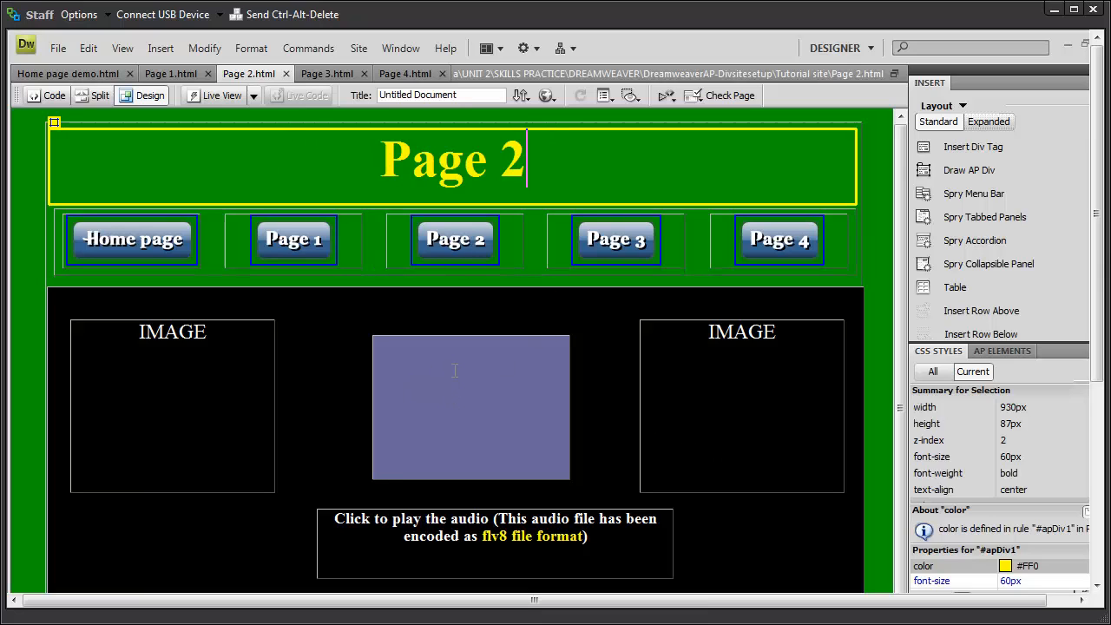
Step: Delete the purple box and the right IMAGE box from Page 2
left_click(451, 337)
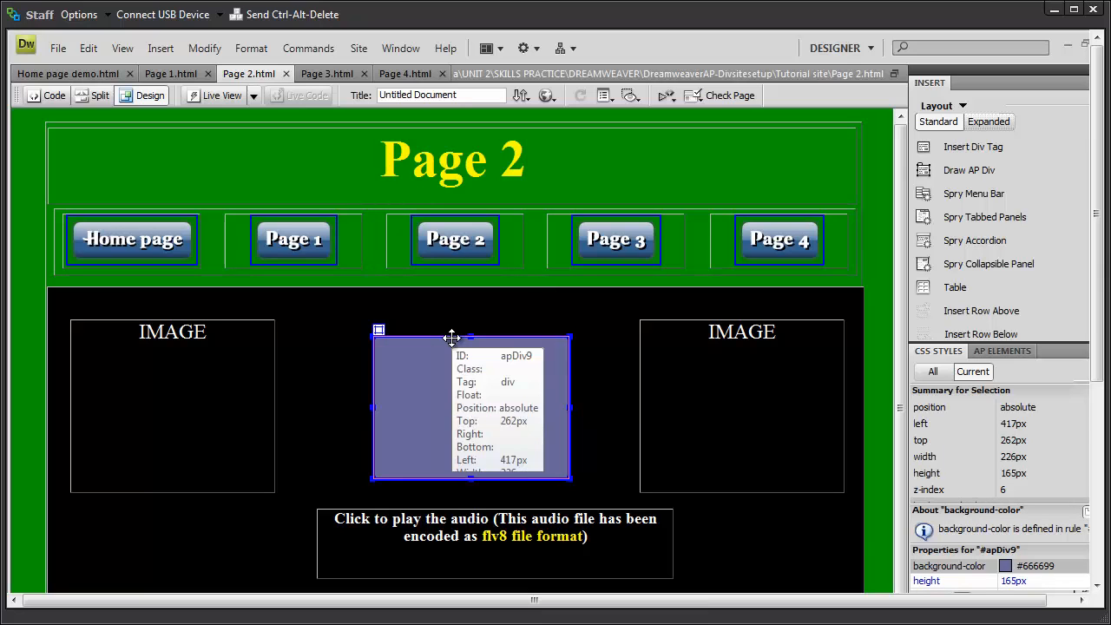
key("Delete")
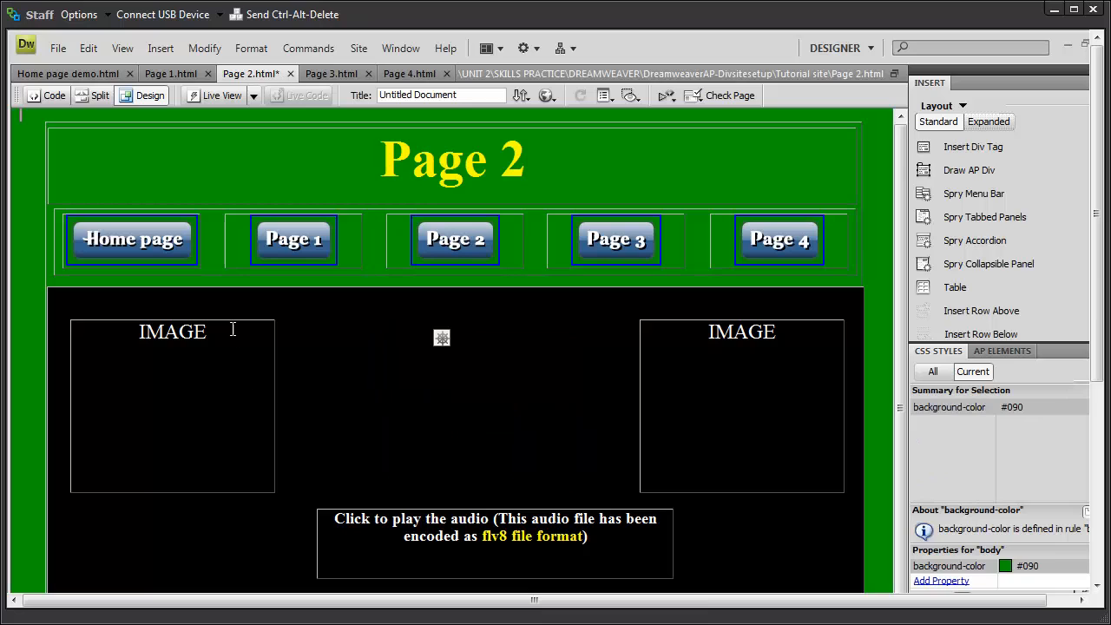
left_click(233, 322)
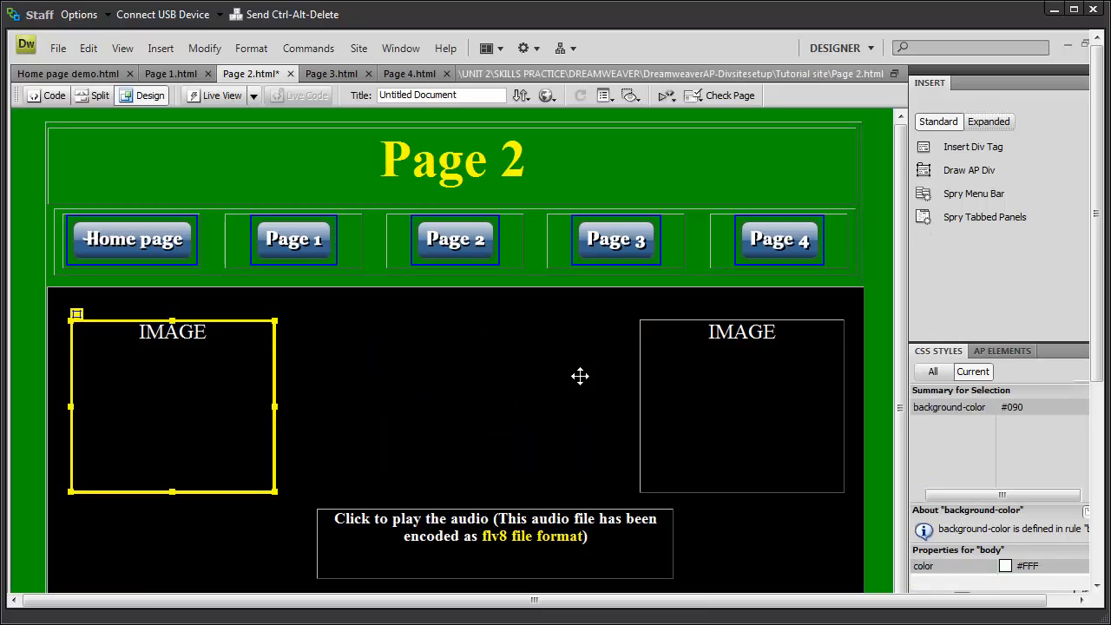
left_click(681, 322)
key("Delete")
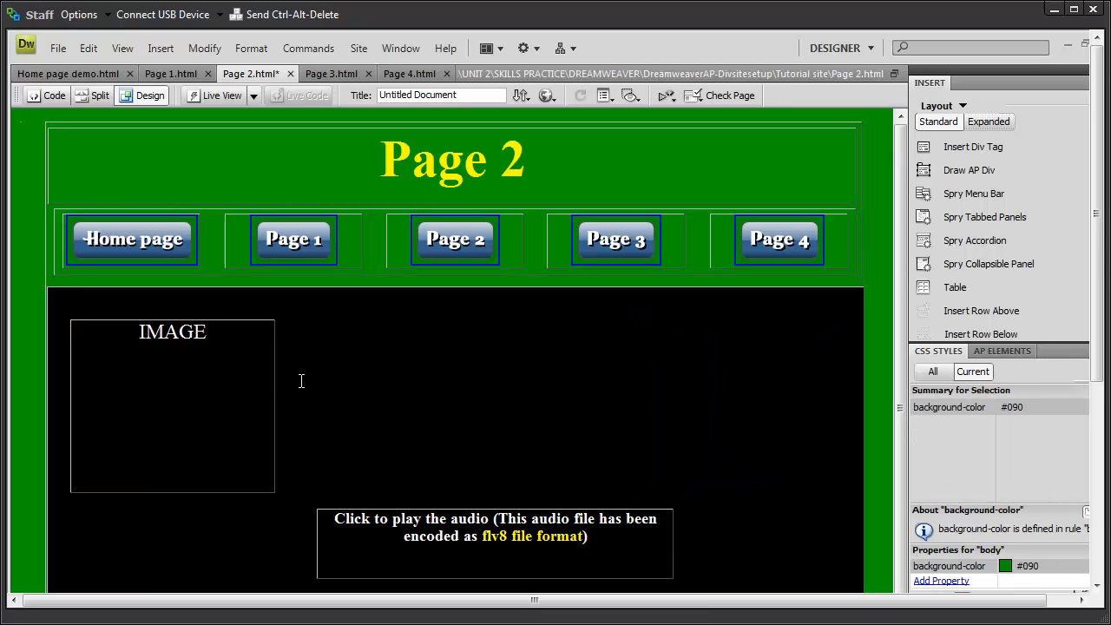
Step: Widen the left IMAGE box across the content area and delete the audio caption box
left_click(267, 381)
left_click(275, 394)
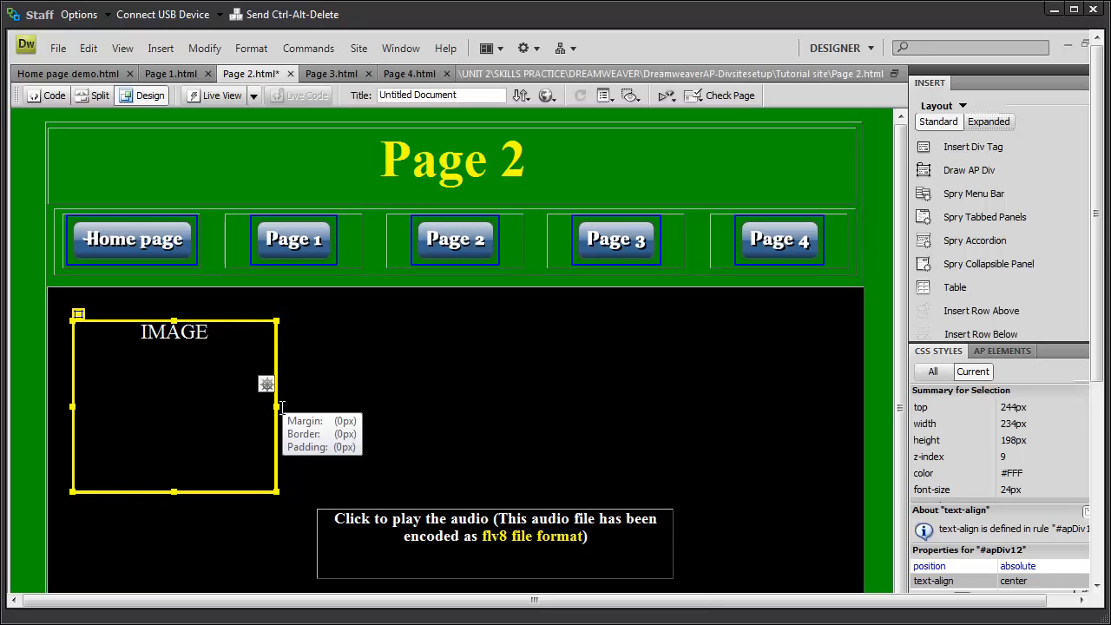
left_click_drag(276, 406, 800, 406)
left_click(501, 510)
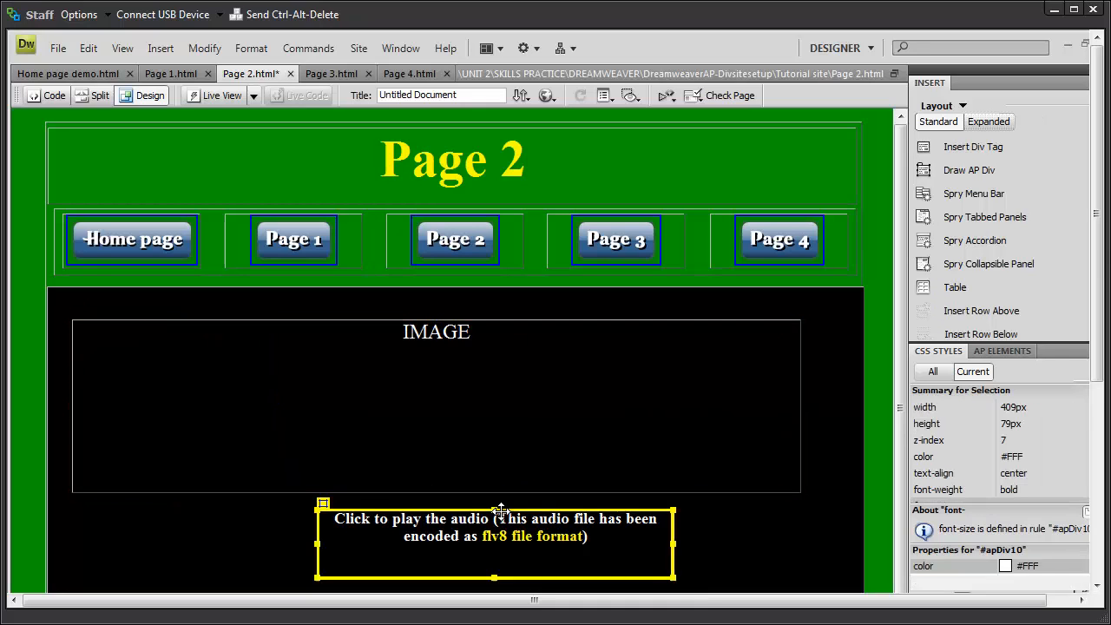
key("Delete")
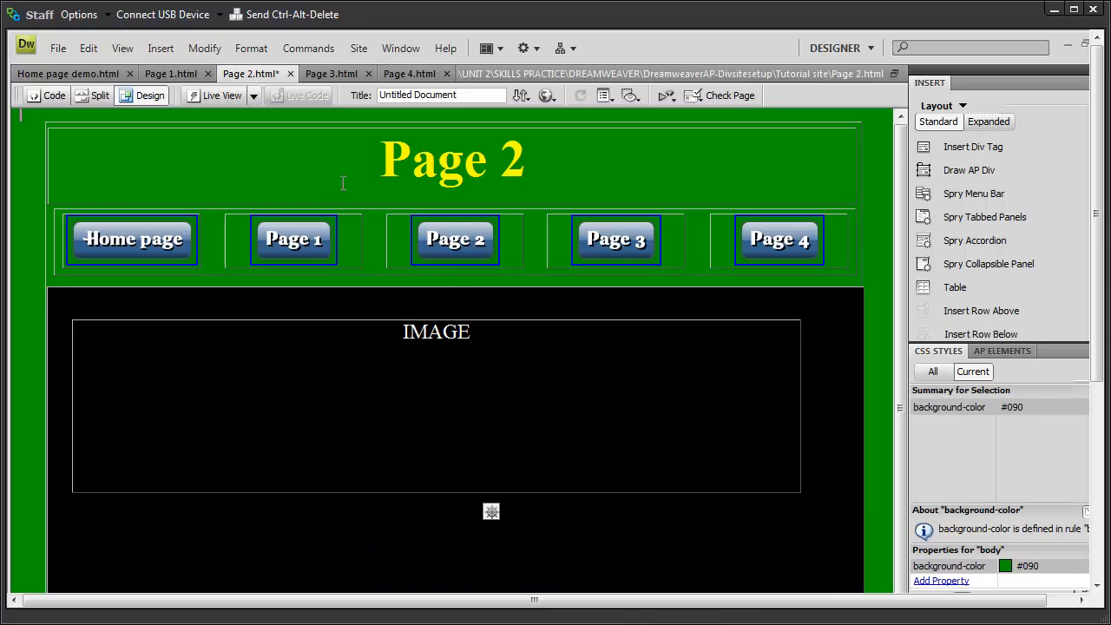
Step: On Page 3, delete the right IMAGE box, the purple box and the audio caption
left_click(325, 73)
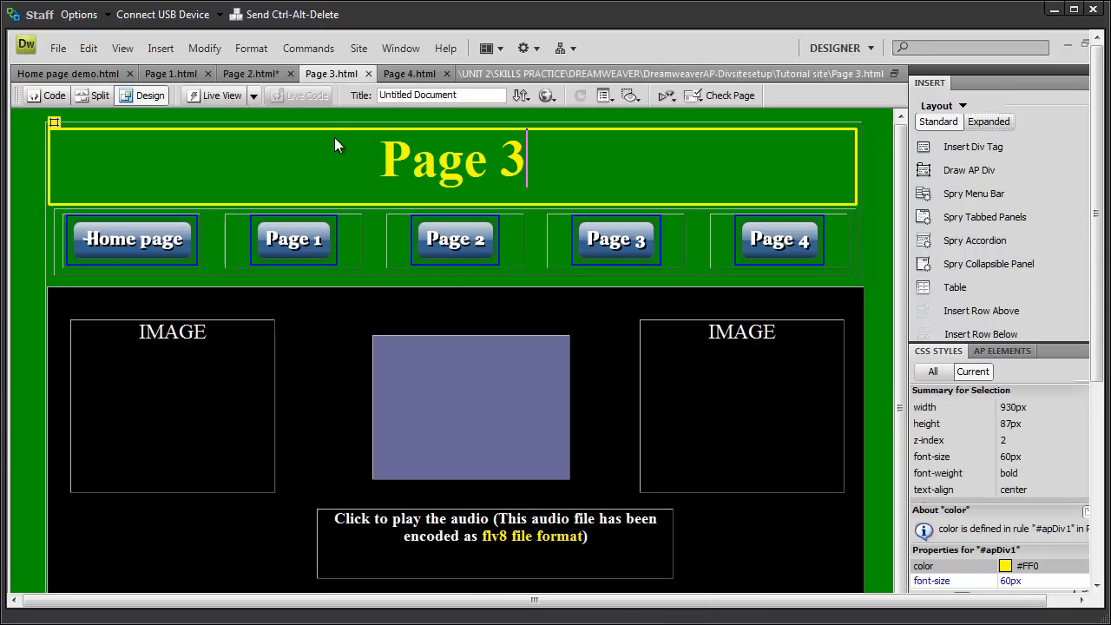
left_click(408, 339)
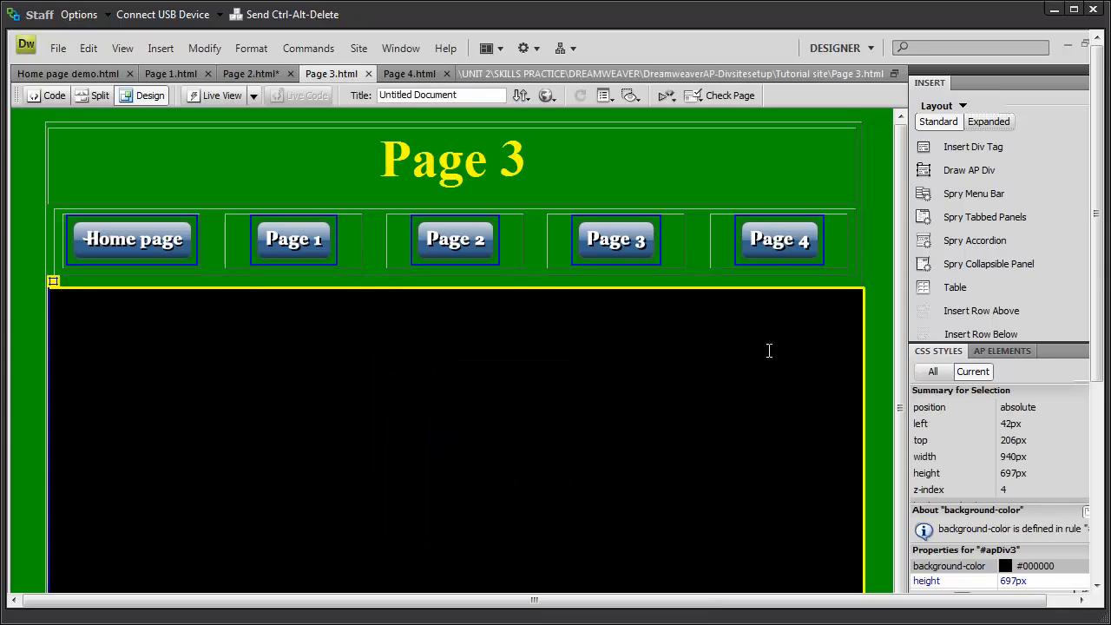
left_click(888, 344)
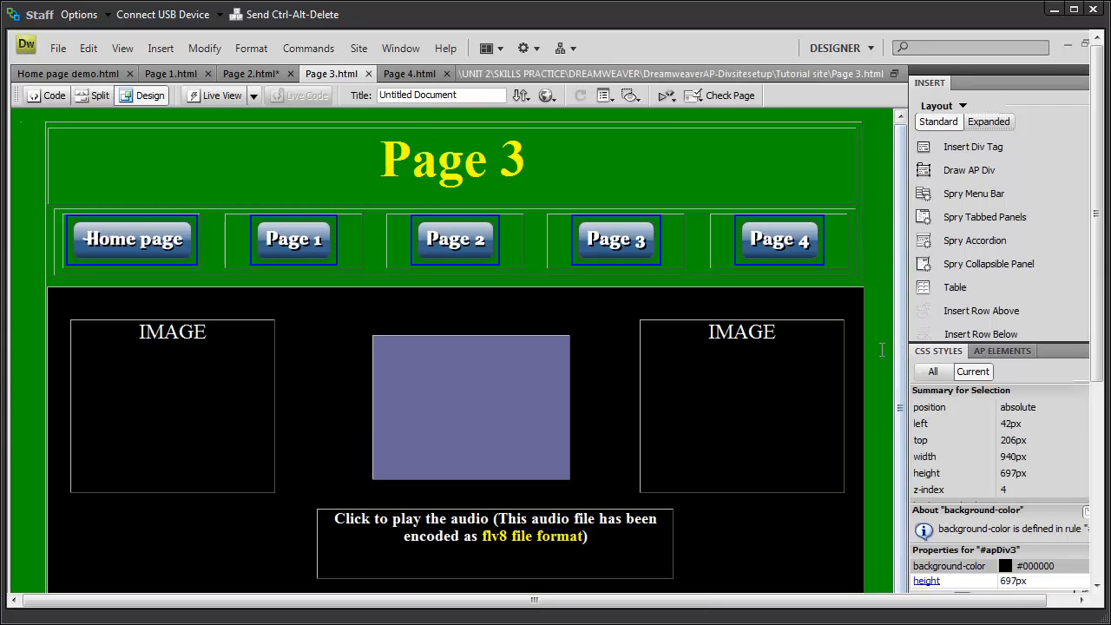
left_click(680, 319)
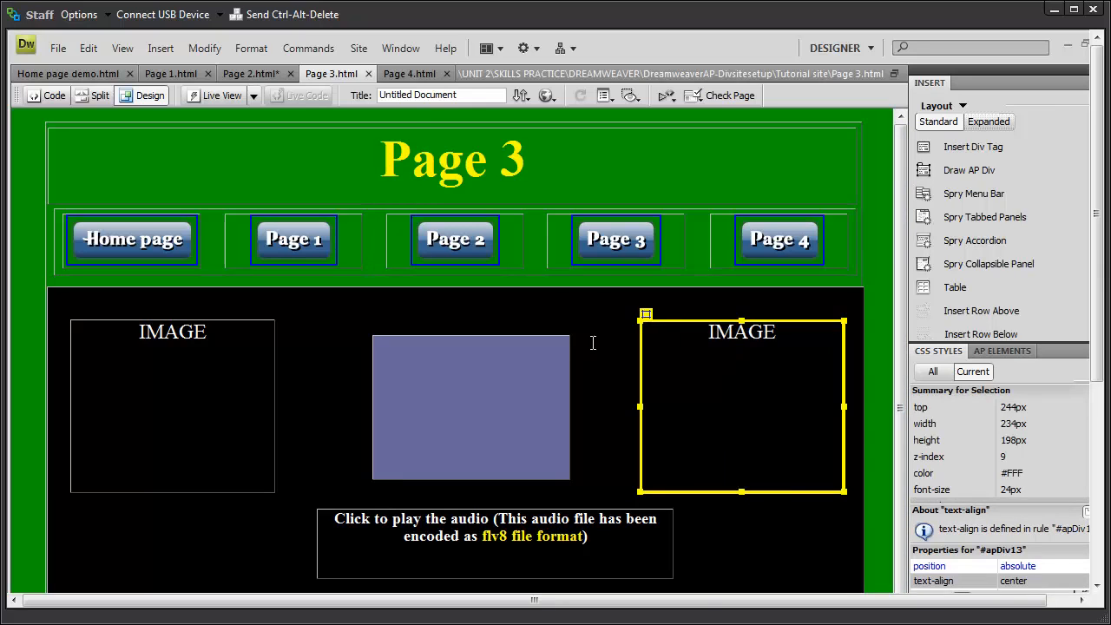
key("Delete")
left_click(540, 357)
key("Delete")
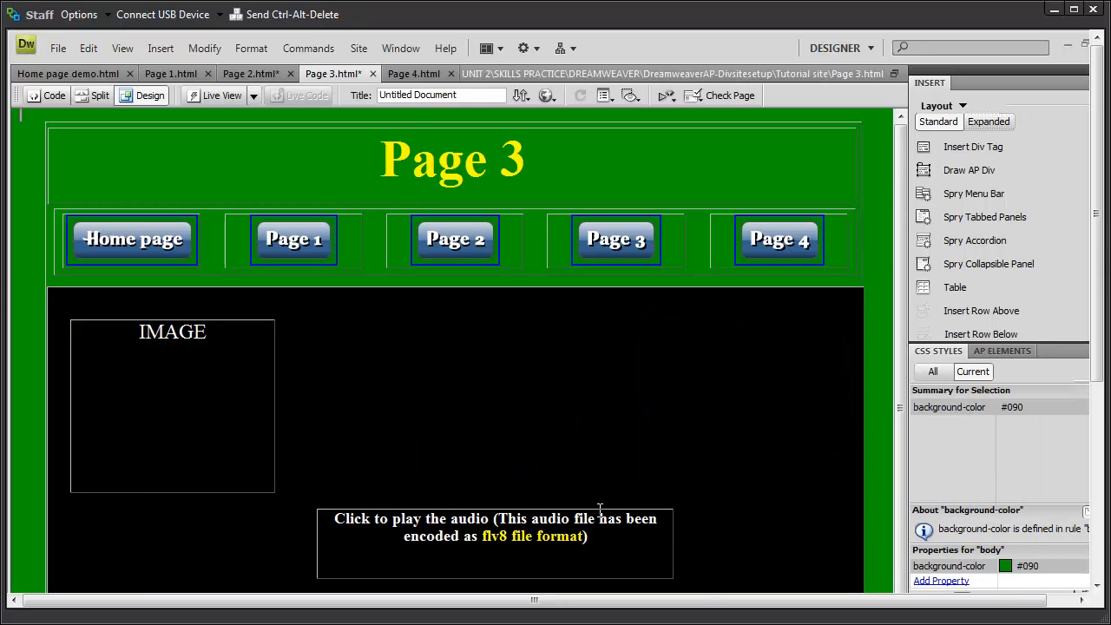
left_click(599, 509)
key("Delete")
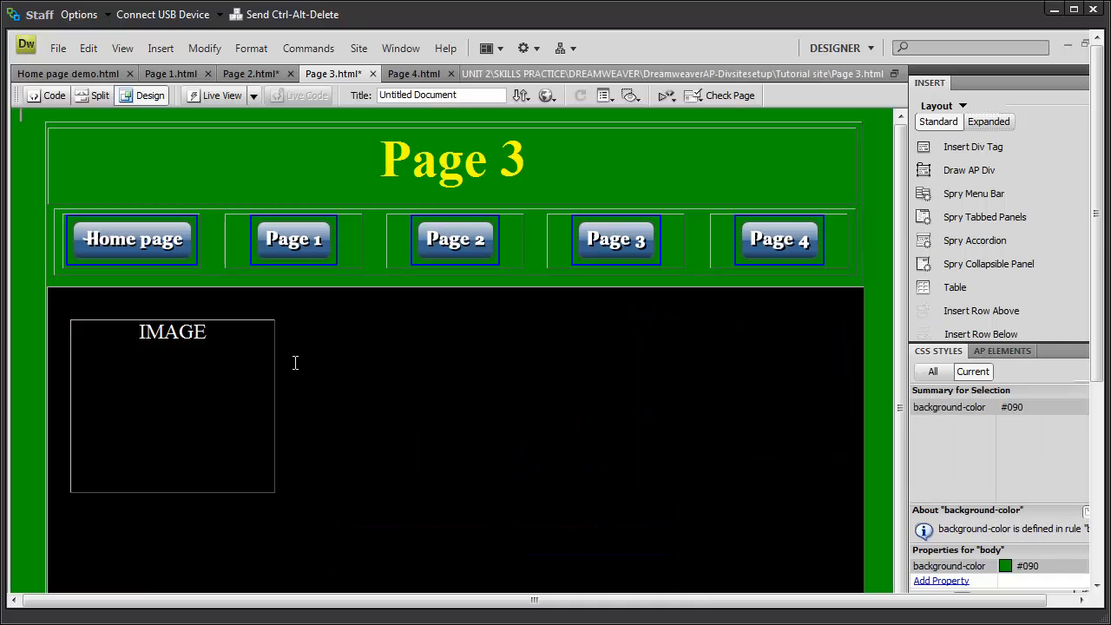
Step: Widen the left IMAGE box to 831px and save all pages
left_click(269, 354)
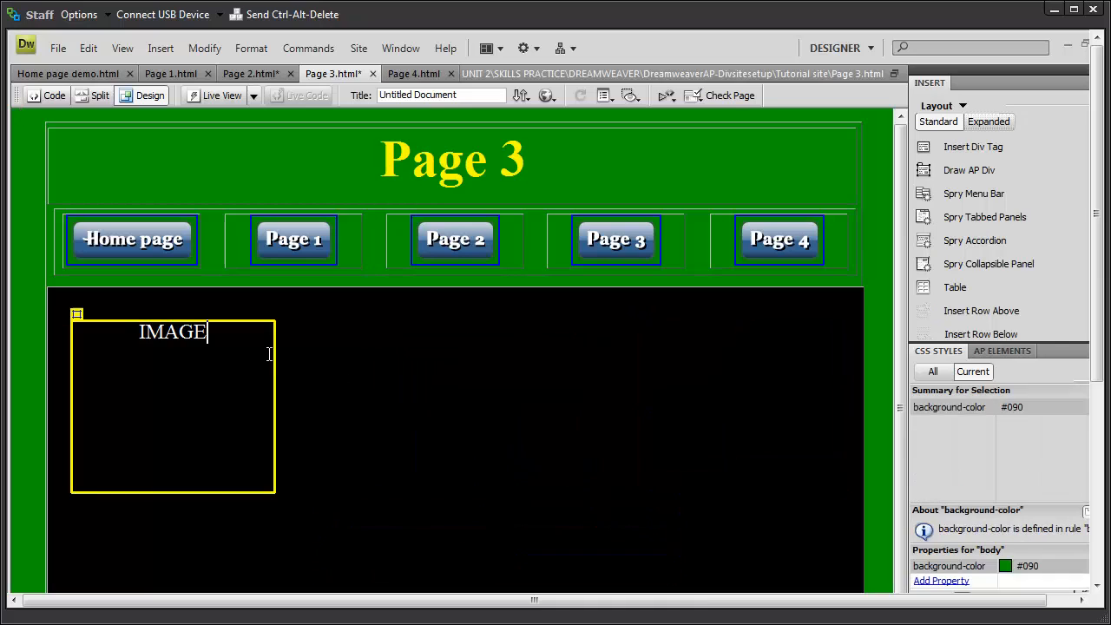
left_click(273, 401)
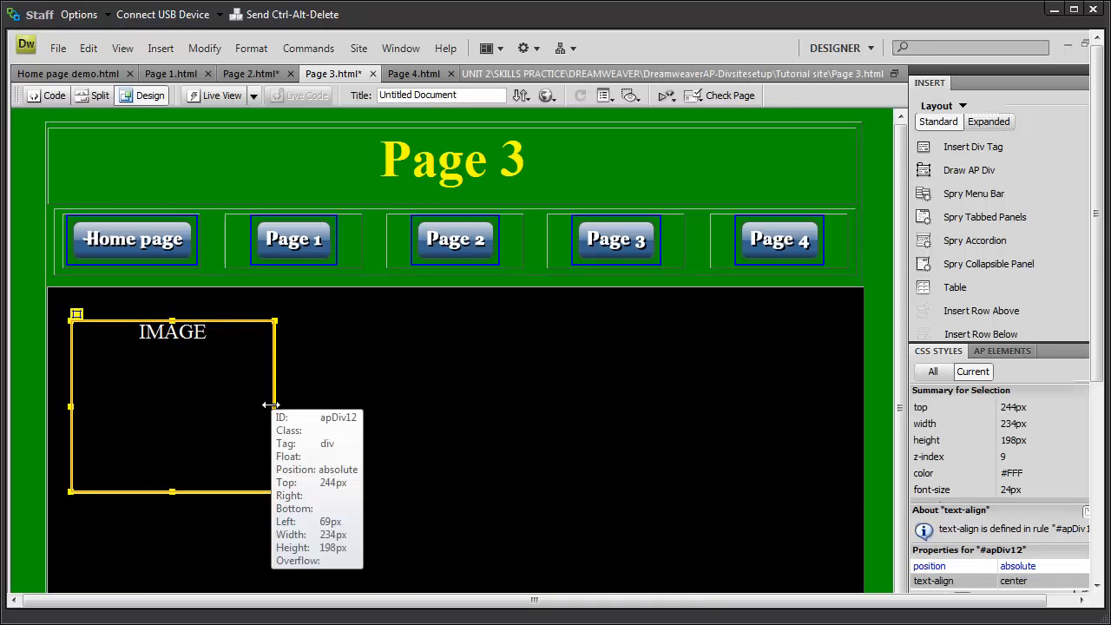
left_click(277, 407)
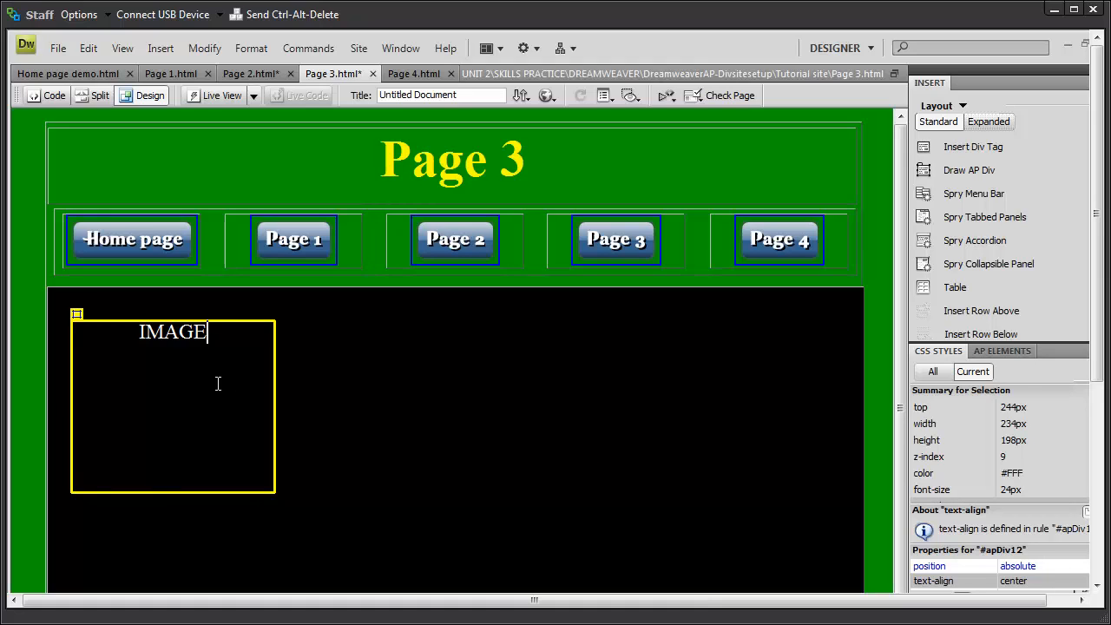
left_click(275, 407)
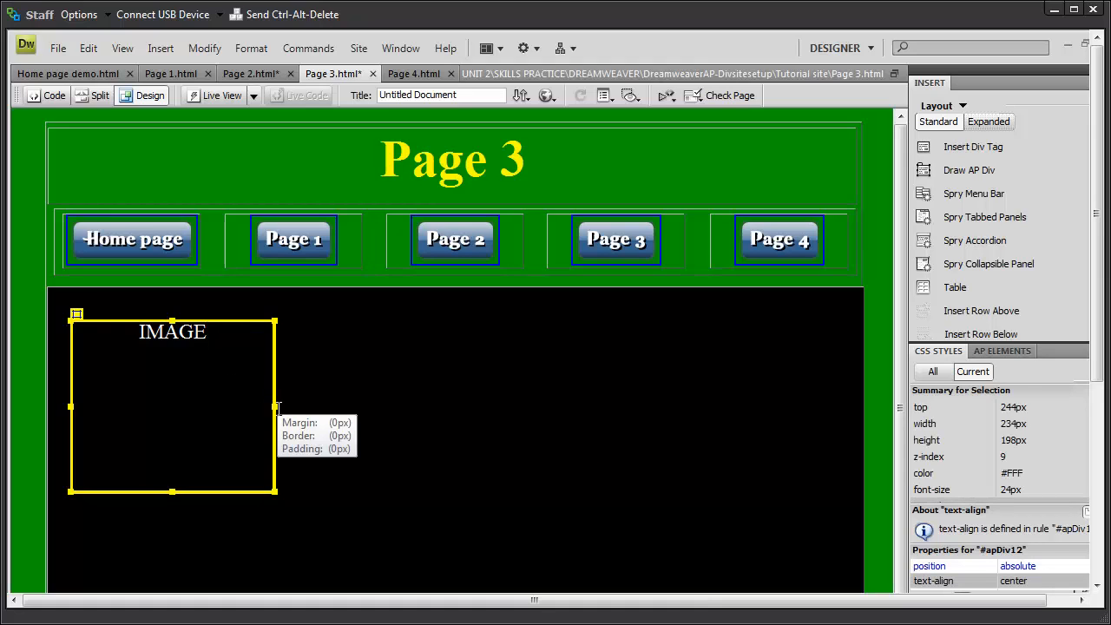
left_click_drag(274, 407, 793, 486)
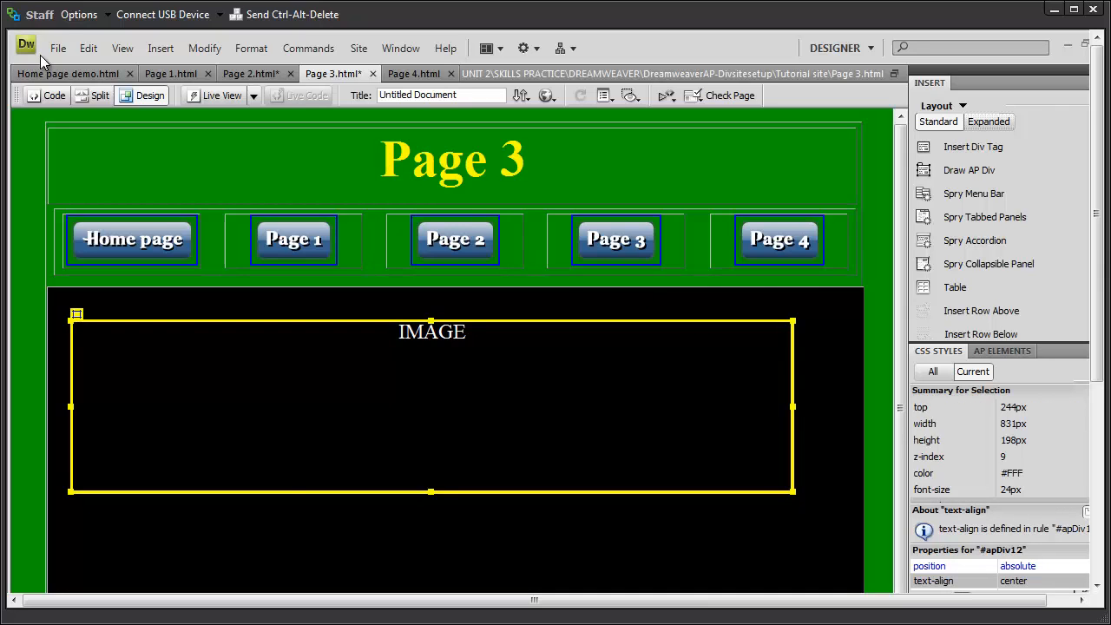
left_click(71, 49)
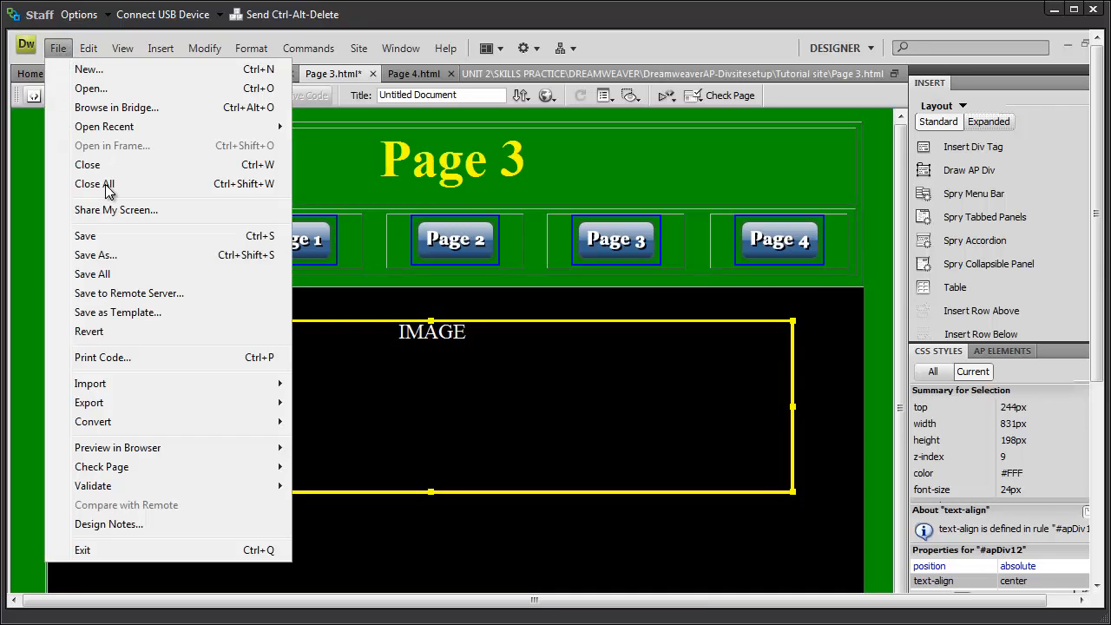
left_click(103, 272)
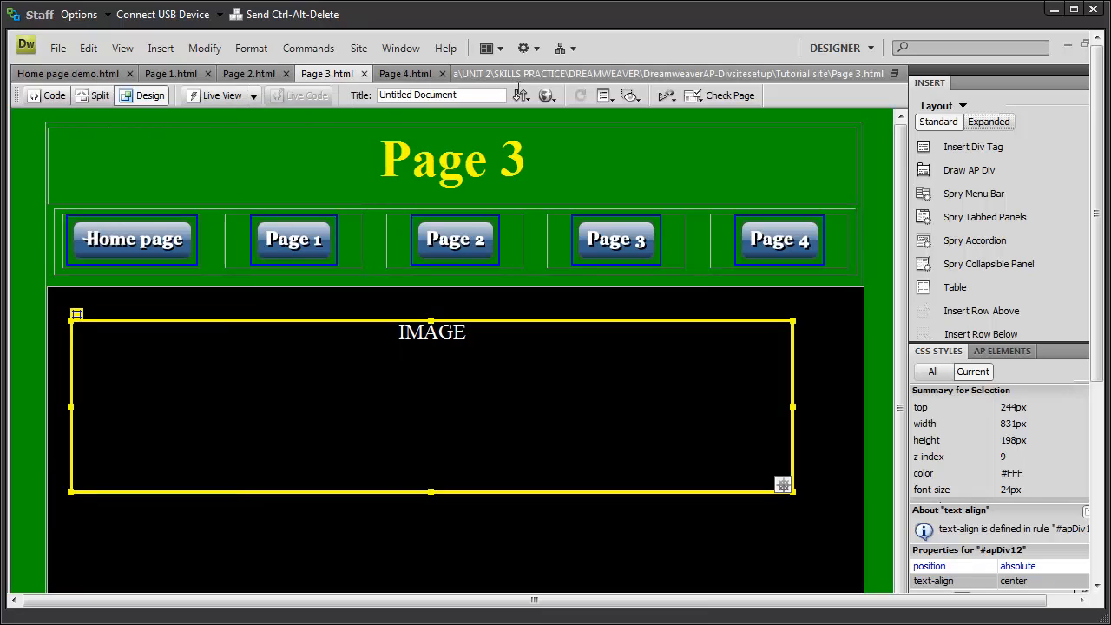
Step: Preview Page 3 in Internet Explorer
left_click(555, 104)
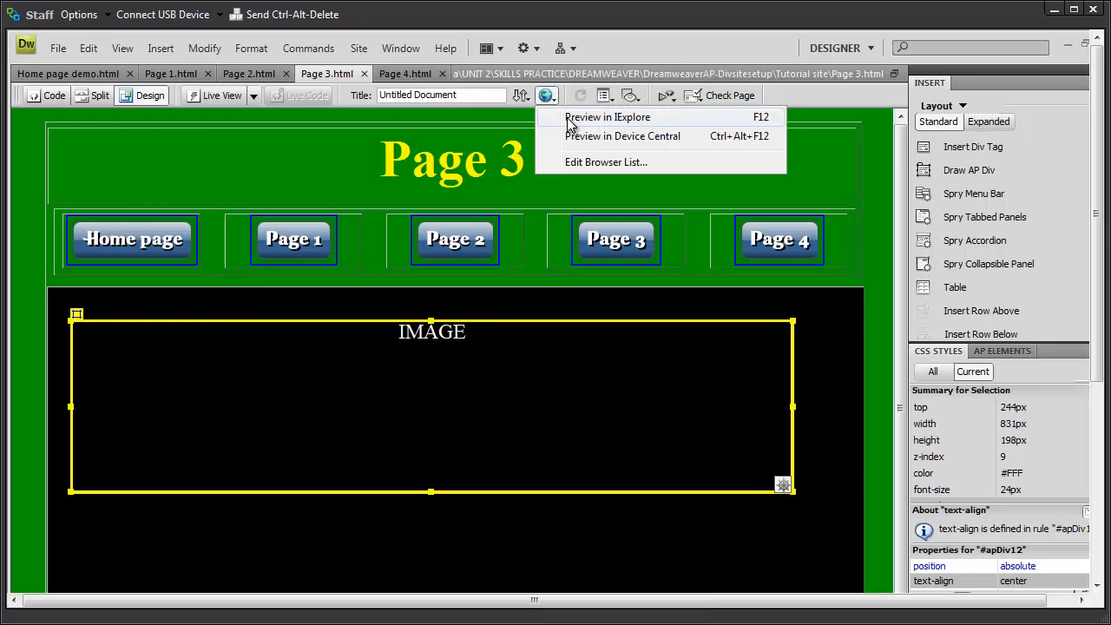
left_click(568, 116)
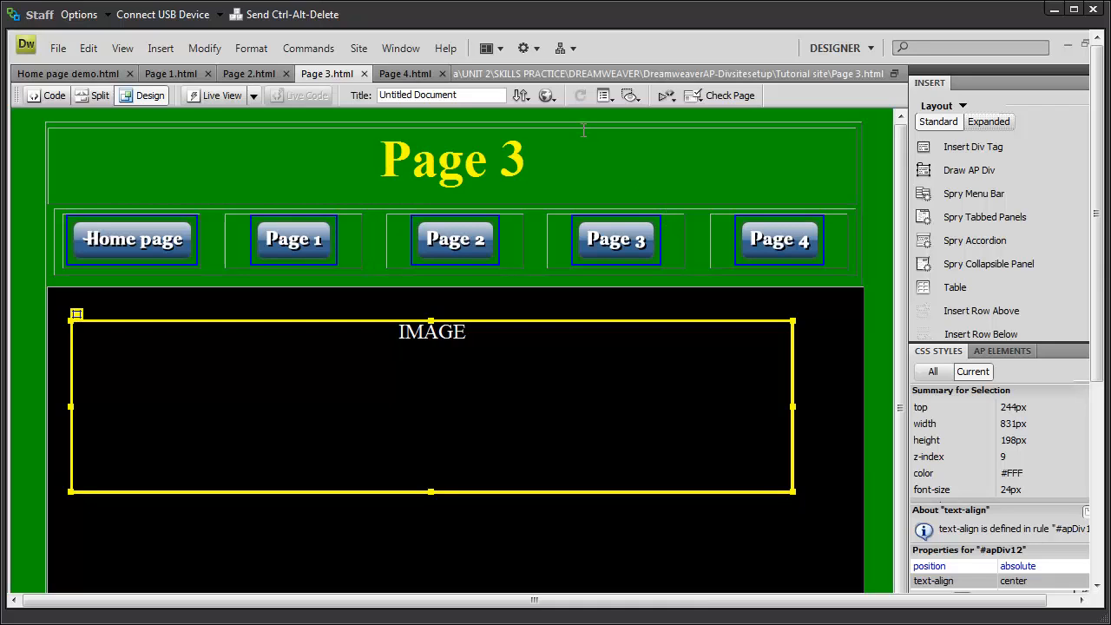
left_click(553, 100)
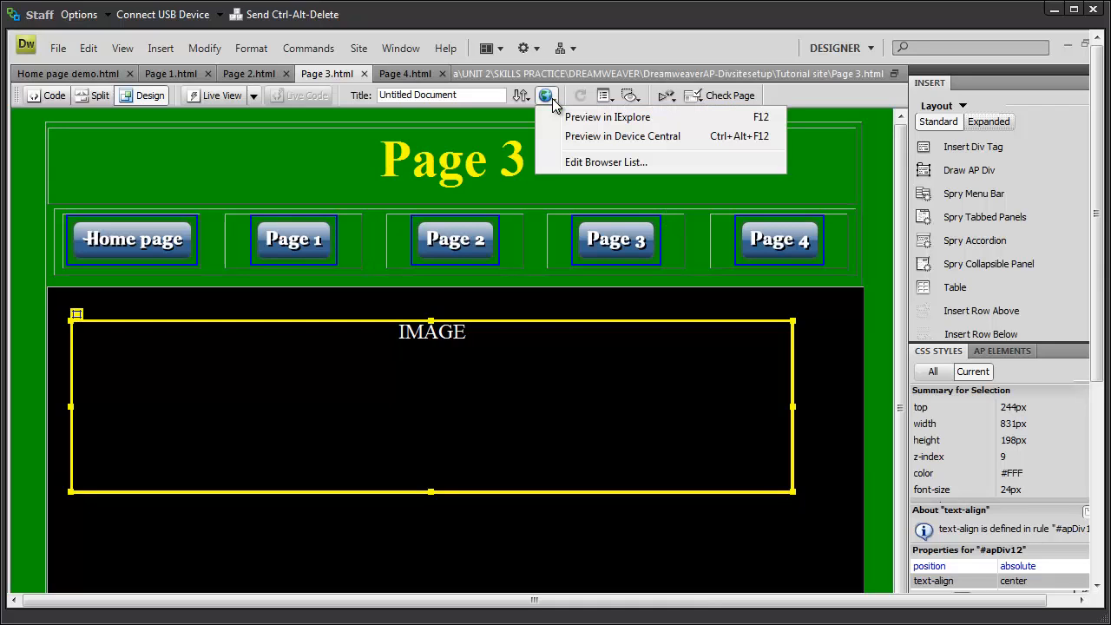
left_click(580, 116)
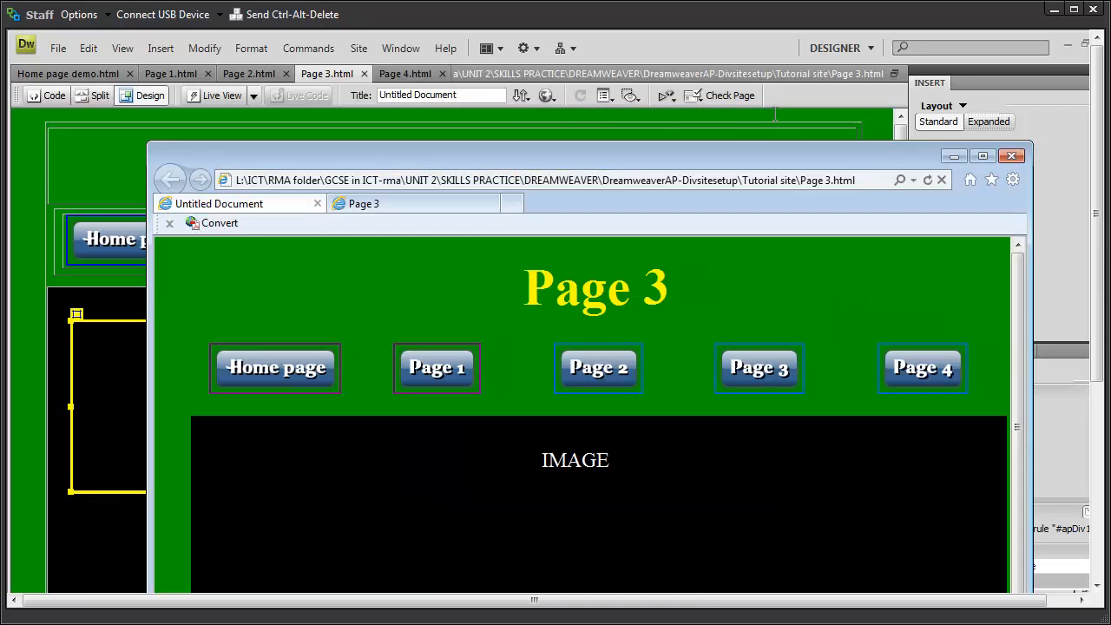
left_click_drag(529, 160, 421, 112)
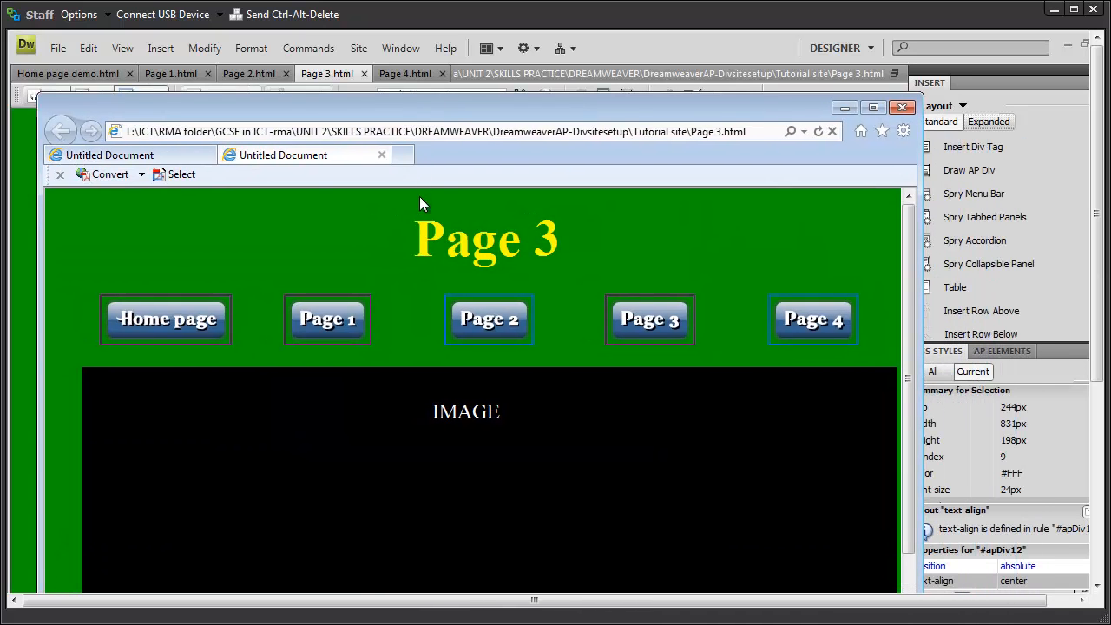
Step: Follow the Page 1, Page 2, Page 3, Page 4 and Home page links, then close the preview
left_click(330, 318)
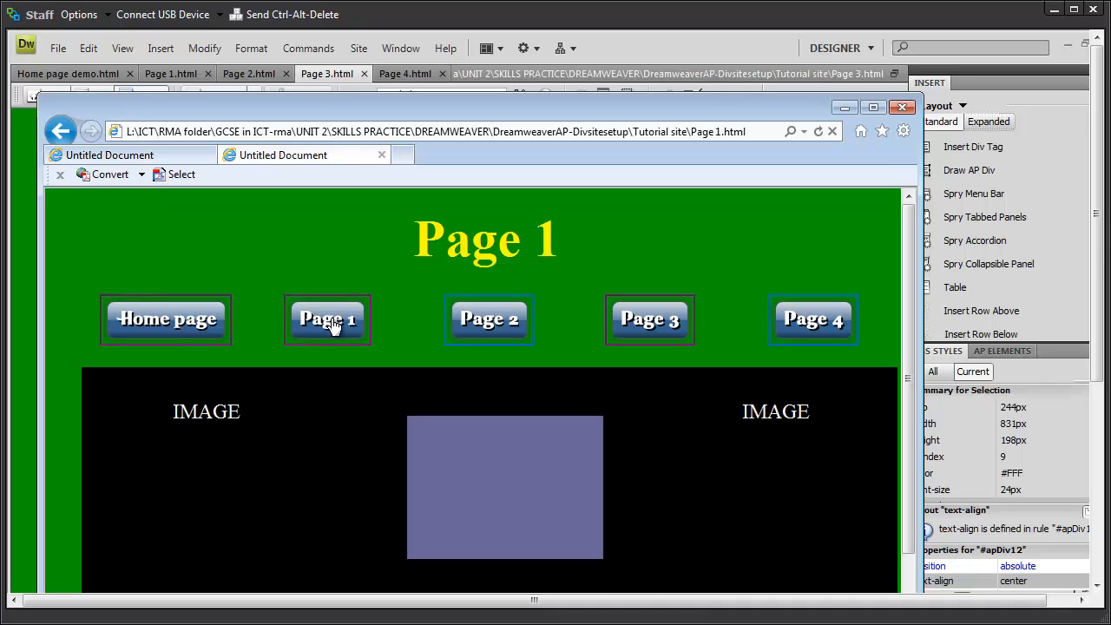
left_click(495, 323)
left_click(653, 323)
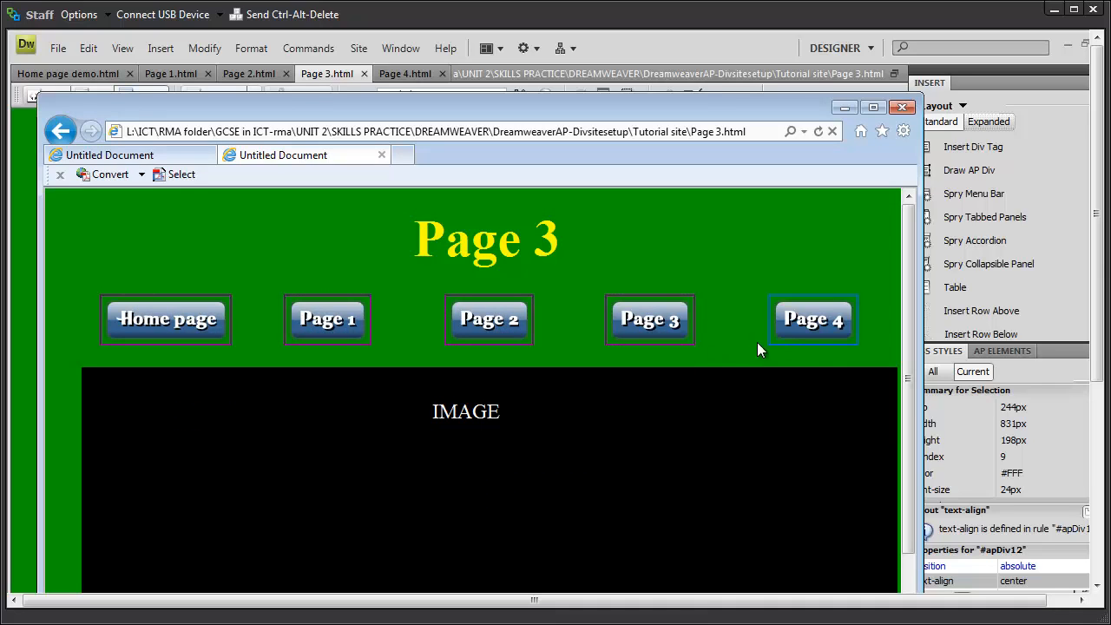
left_click(807, 322)
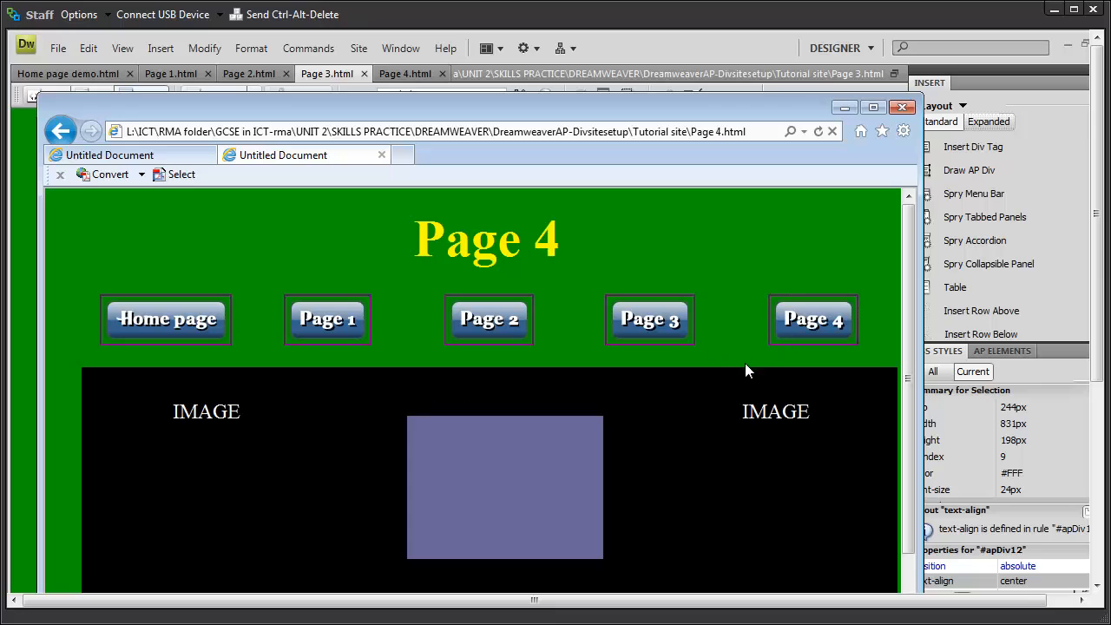
left_click(179, 322)
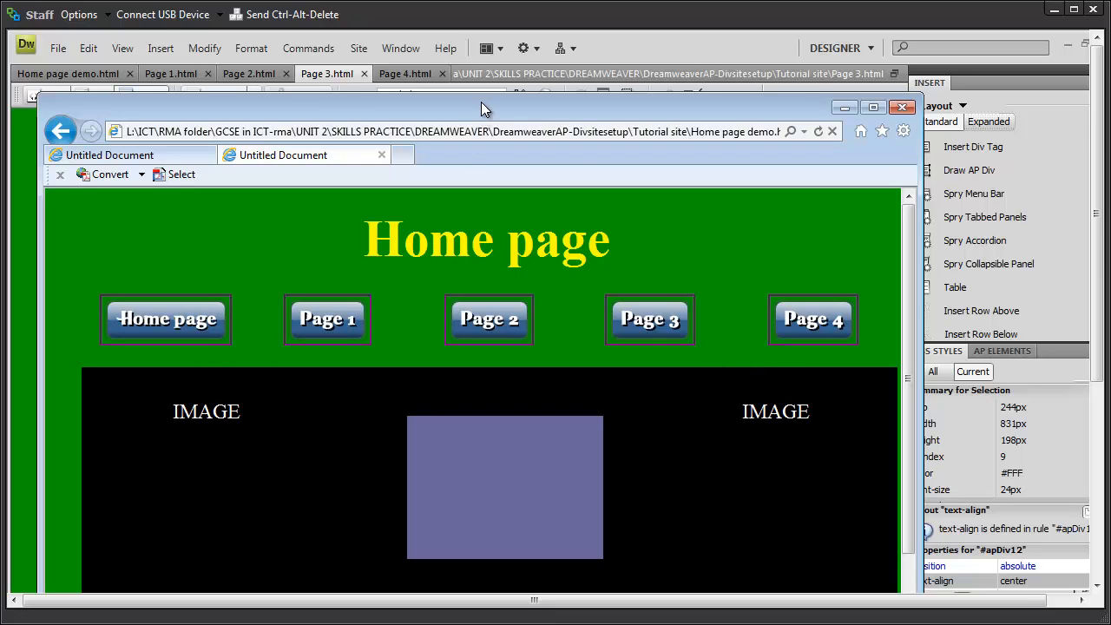
left_click_drag(481, 101, 481, 93)
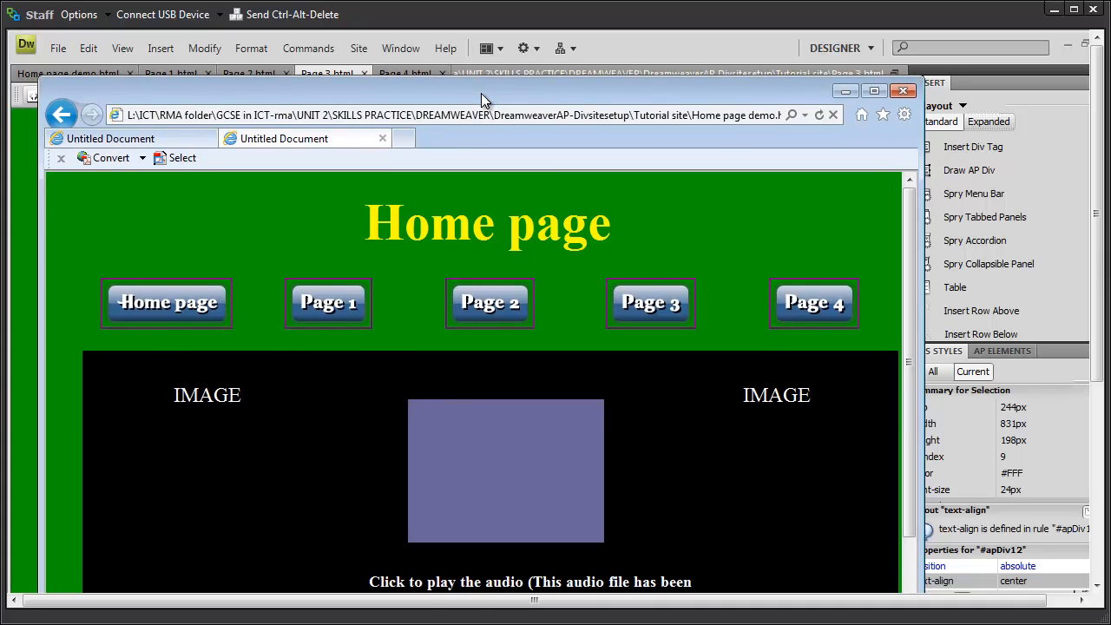
left_click(604, 50)
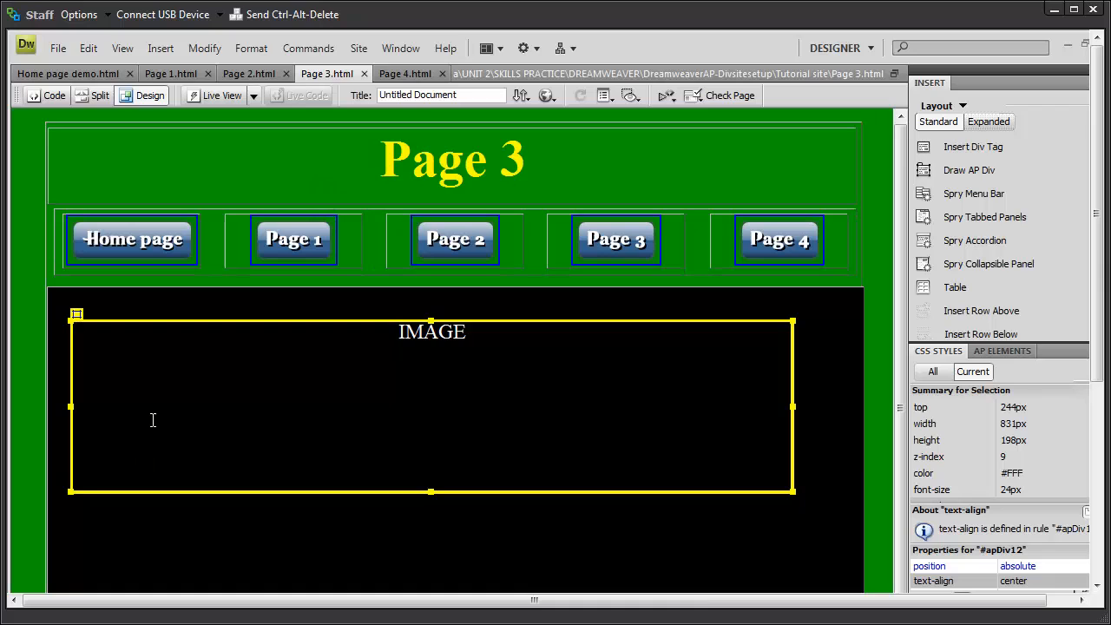
Step: Bring Home page demo.html to the front, leaving Page 3.html behind
left_click(112, 75)
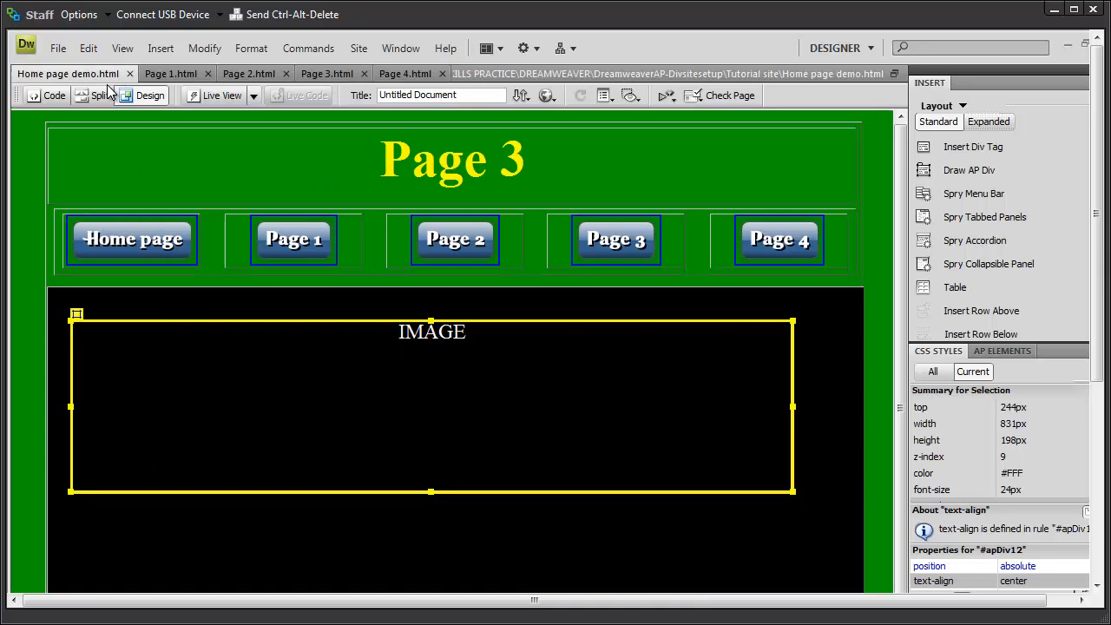